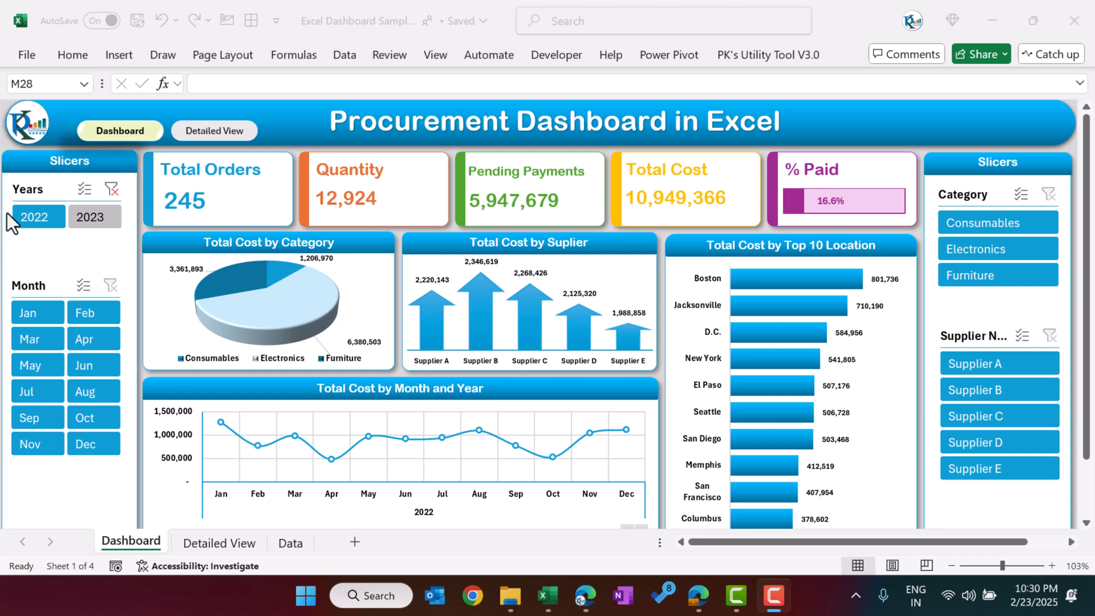
Step: Switch the dashboard's year filter between 2022 and 2023, and try filtering 2023 by single months such as Jan
left_click(95, 218)
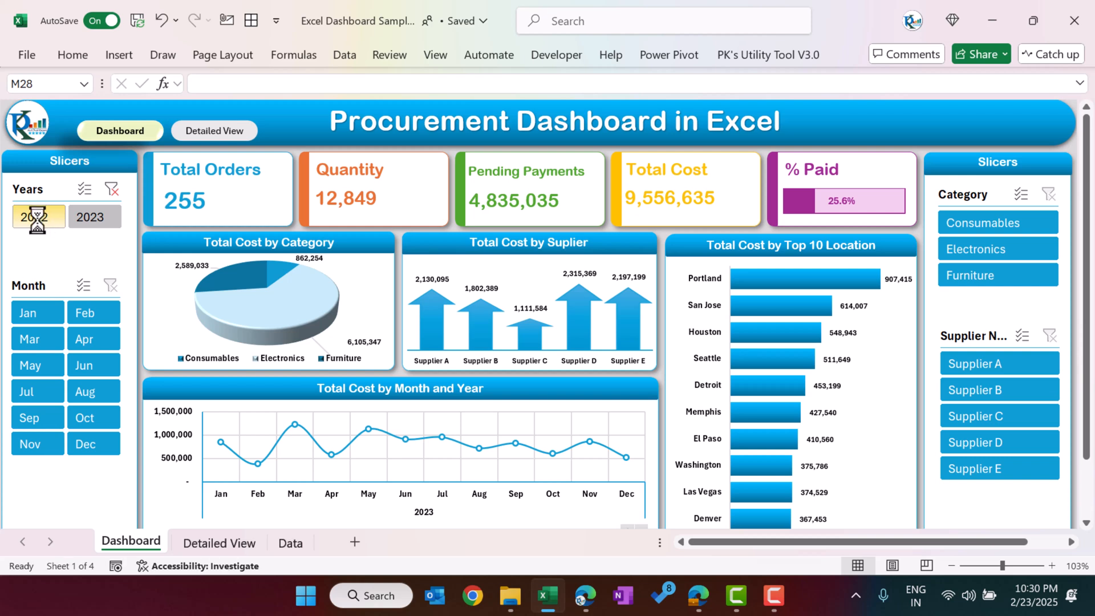
left_click(83, 219)
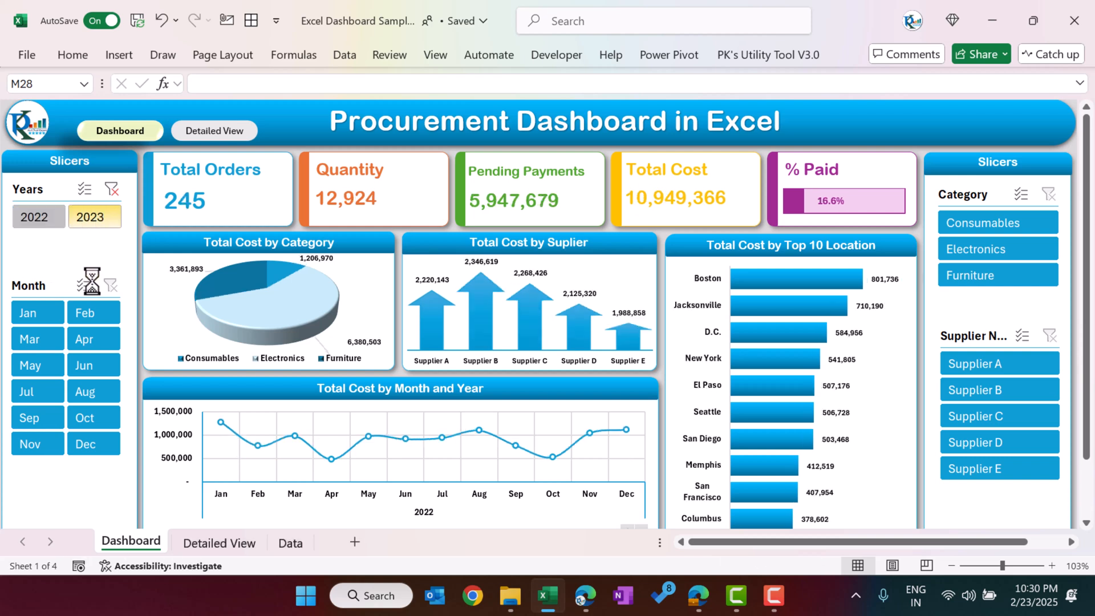
left_click(34, 317)
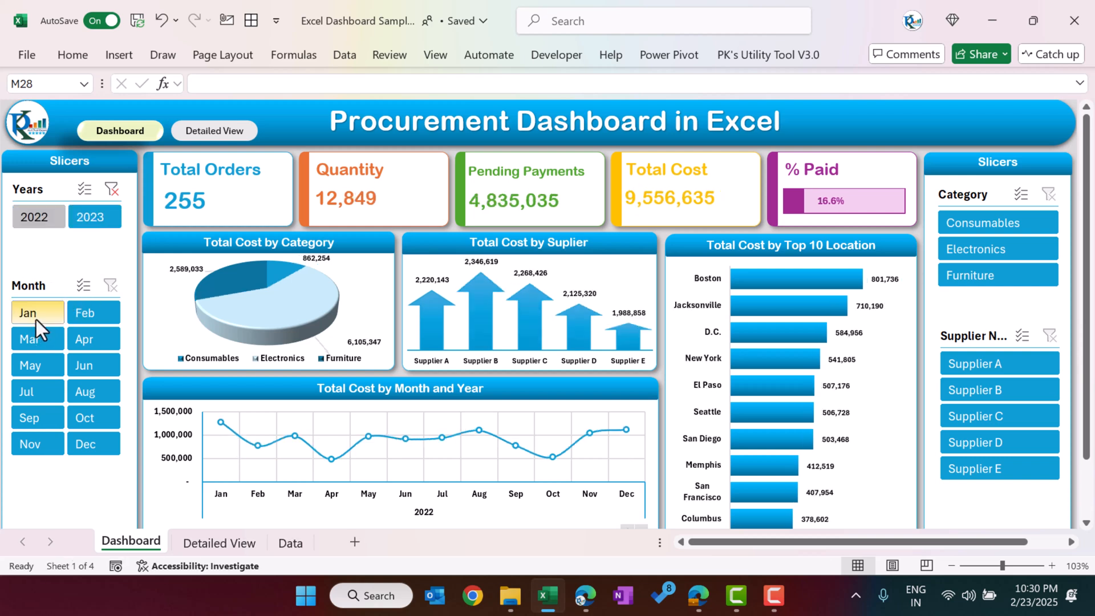
left_click(88, 337)
left_click(82, 371)
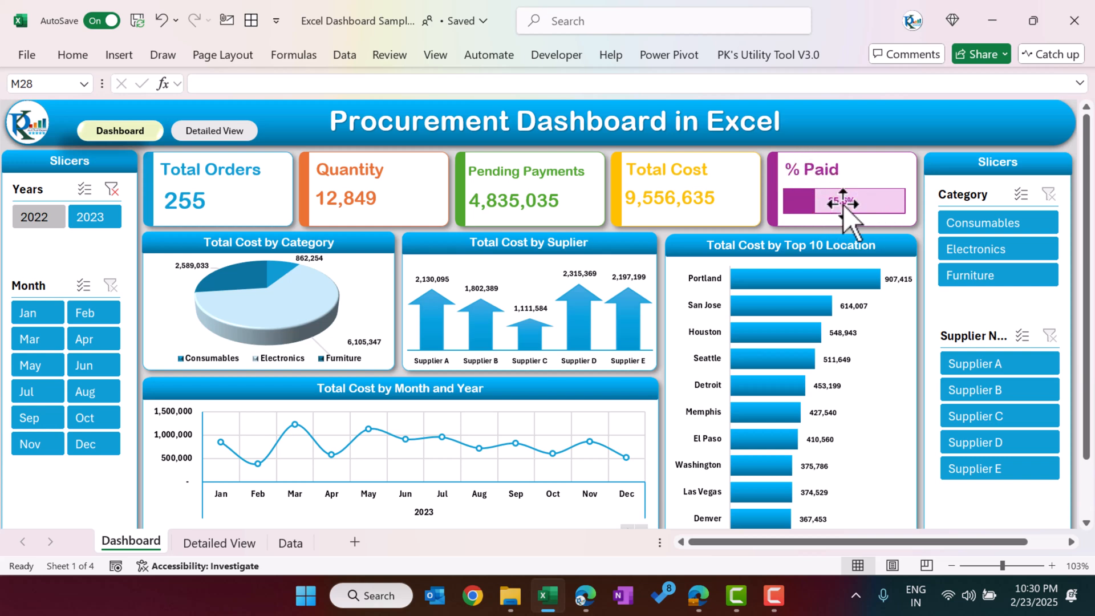
Step: Filter the dashboard by the Consumables, Electronics and Furniture categories in turn, and clear the category filter
left_click(993, 251)
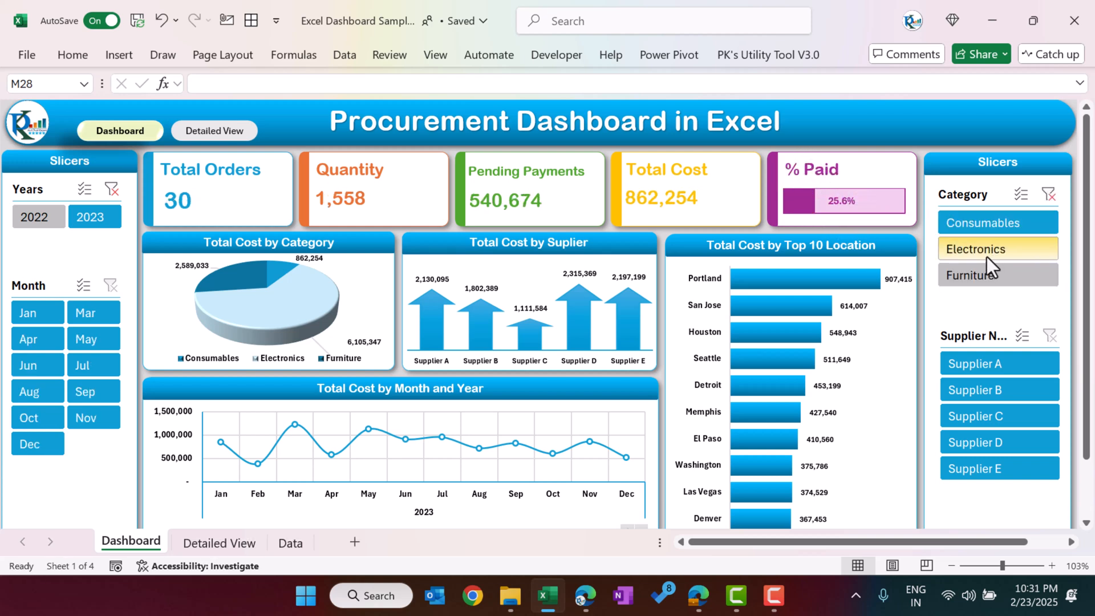
left_click(987, 278)
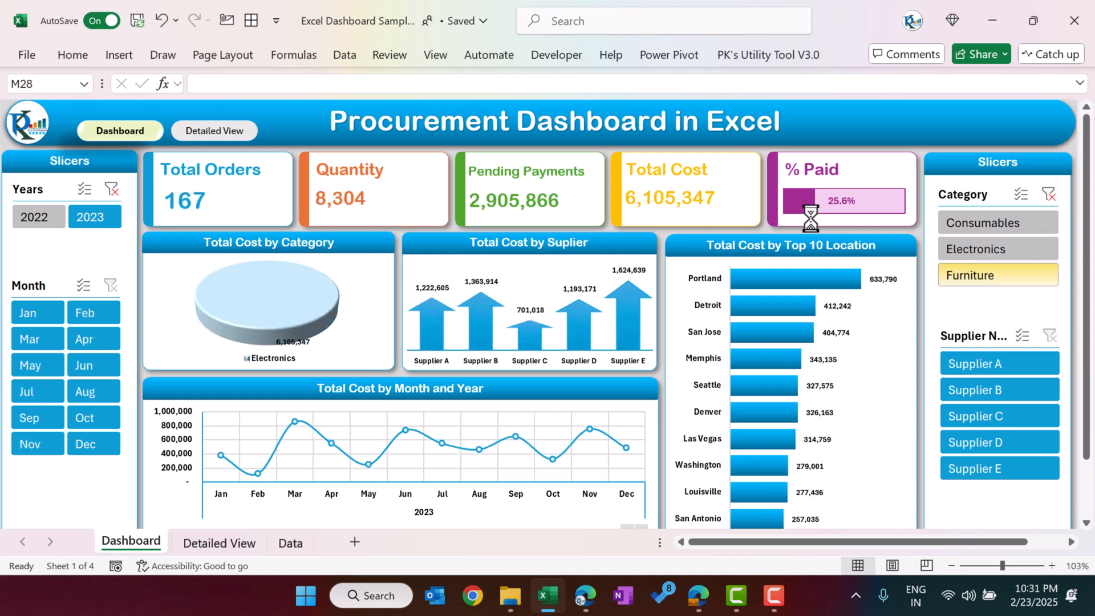
left_click(1047, 194)
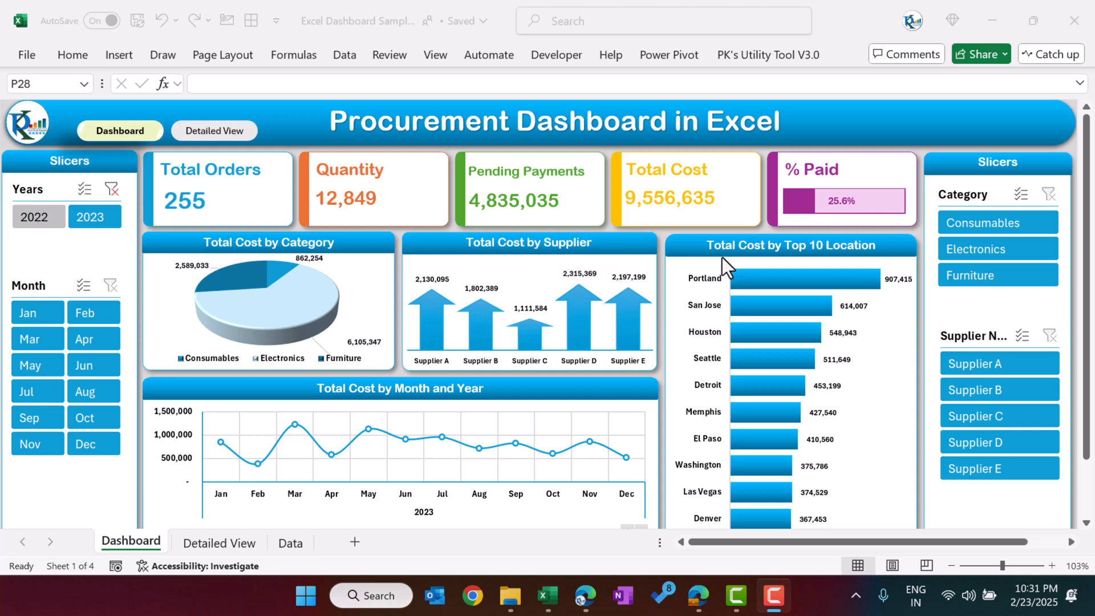
Step: Look over the dashboard's charts and clear the Years filter so that both years are included
scroll(734, 313, "down", 1)
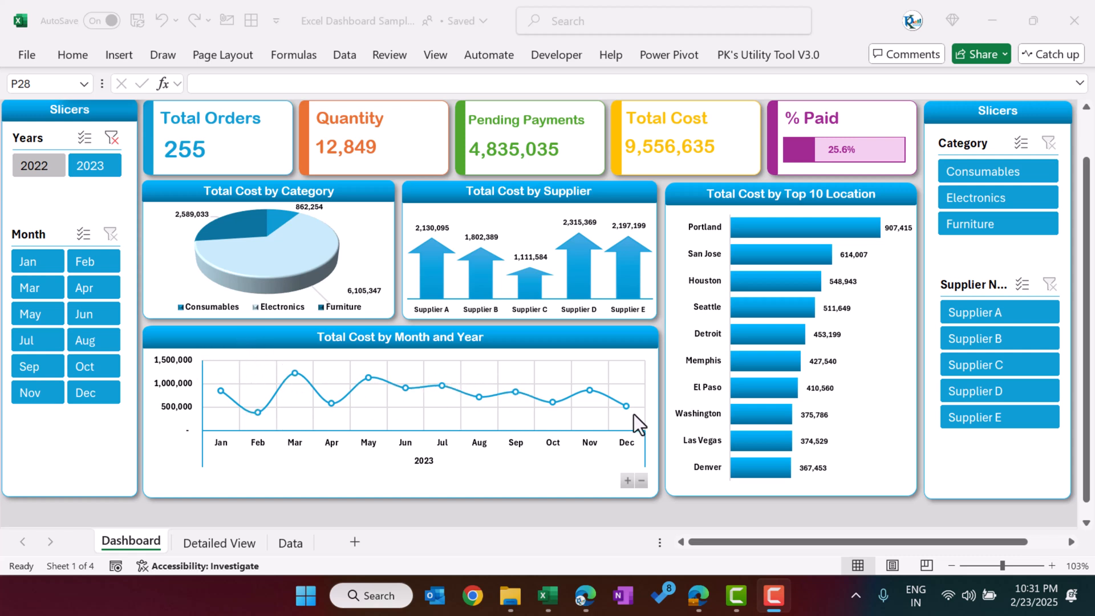
scroll(265, 299, "up", 1)
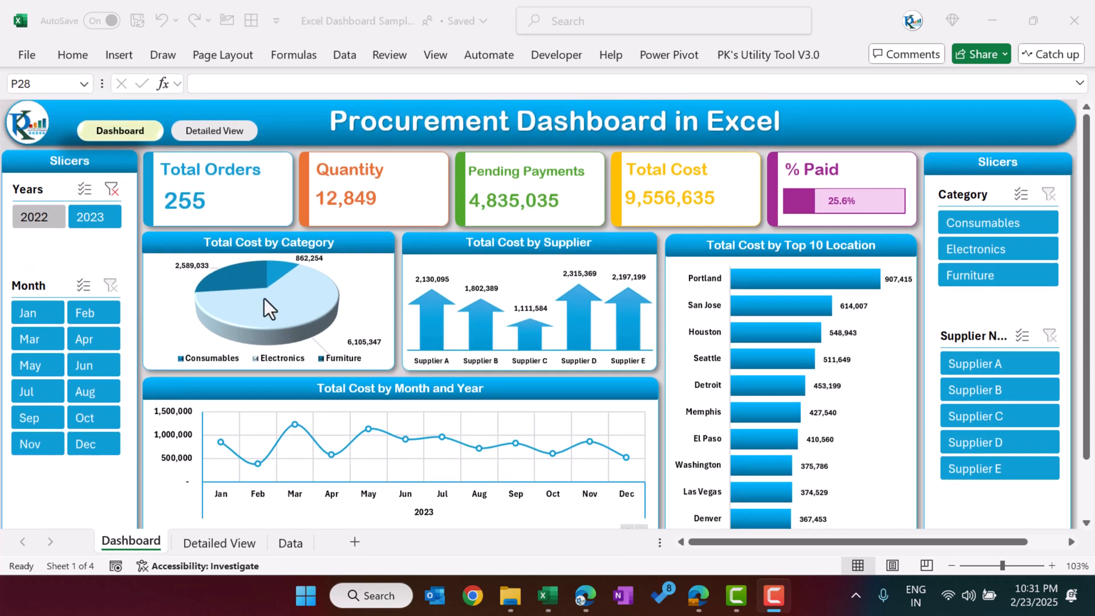
left_click(117, 190)
left_click(114, 190)
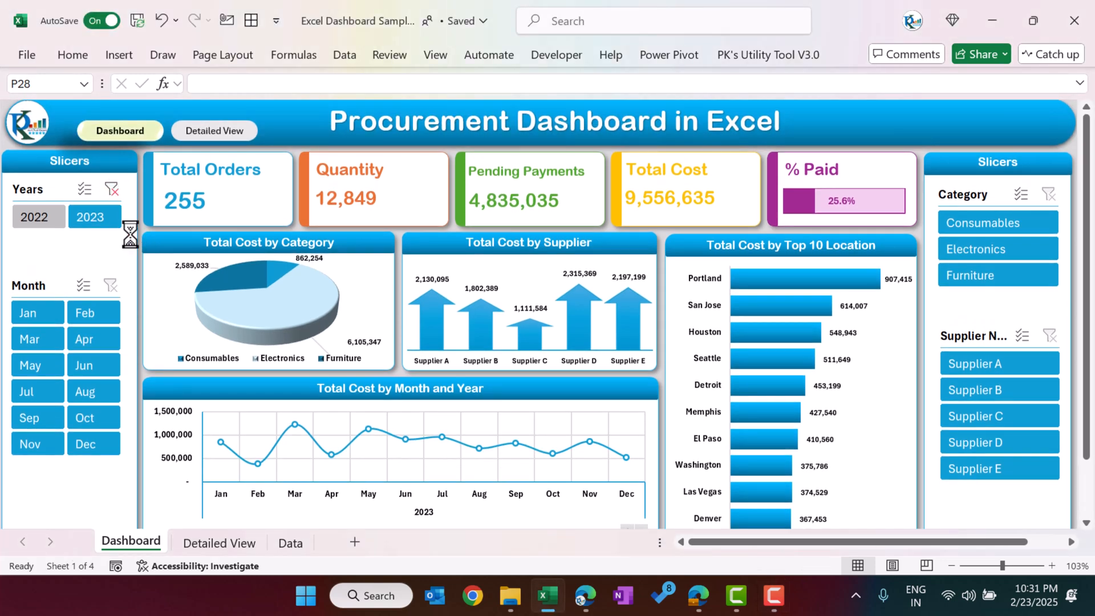
Step: Collapse the Total Cost by Month and Year chart to year level, and expand it back to months
scroll(352, 336, "down", 2)
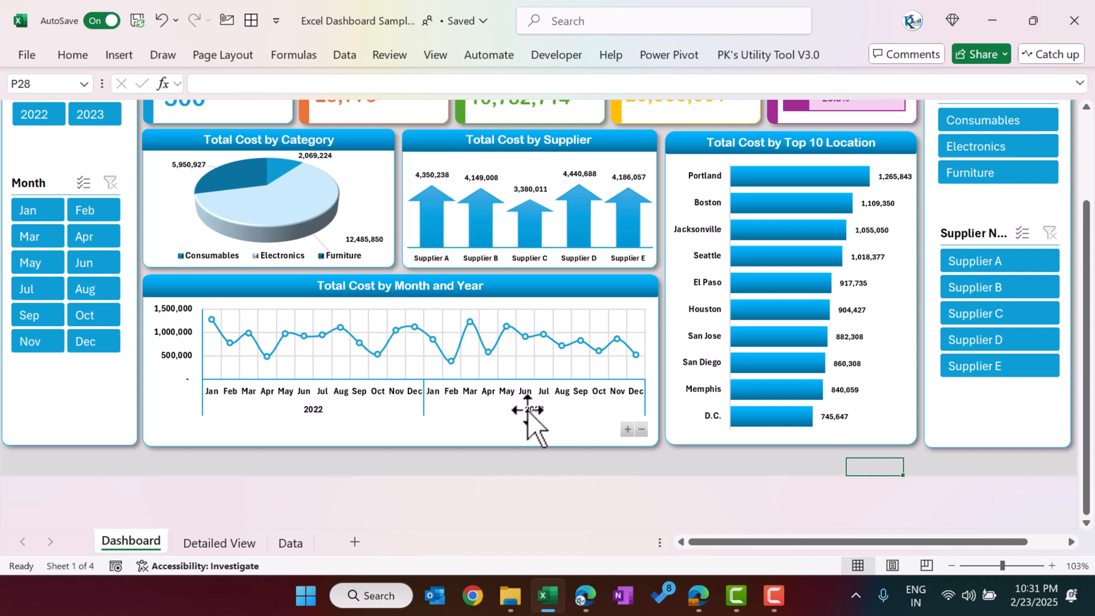
left_click(642, 430)
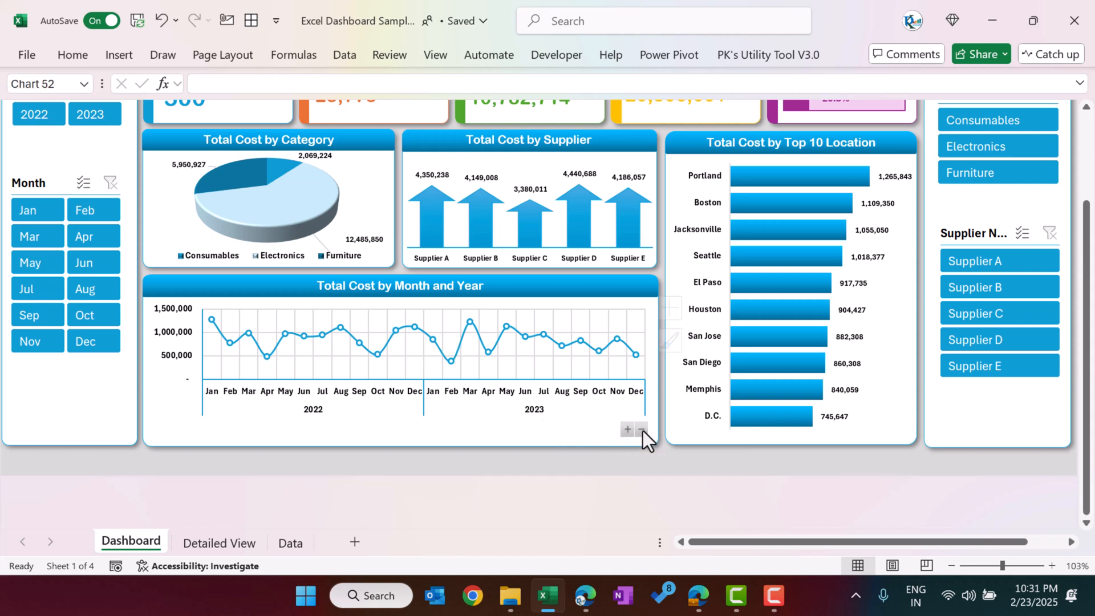
left_click(640, 429)
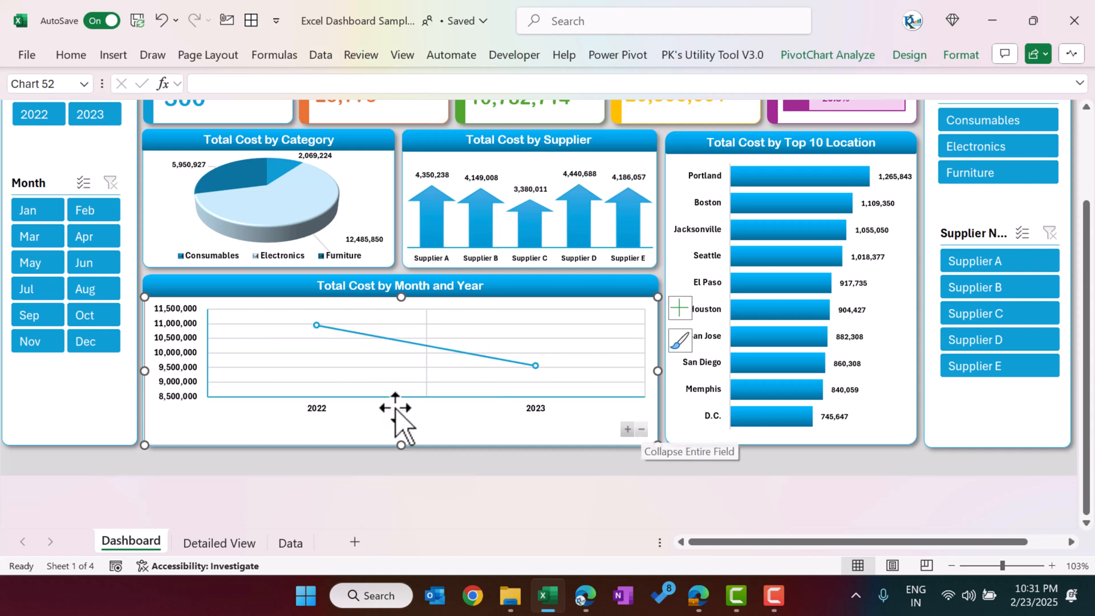
left_click(416, 466)
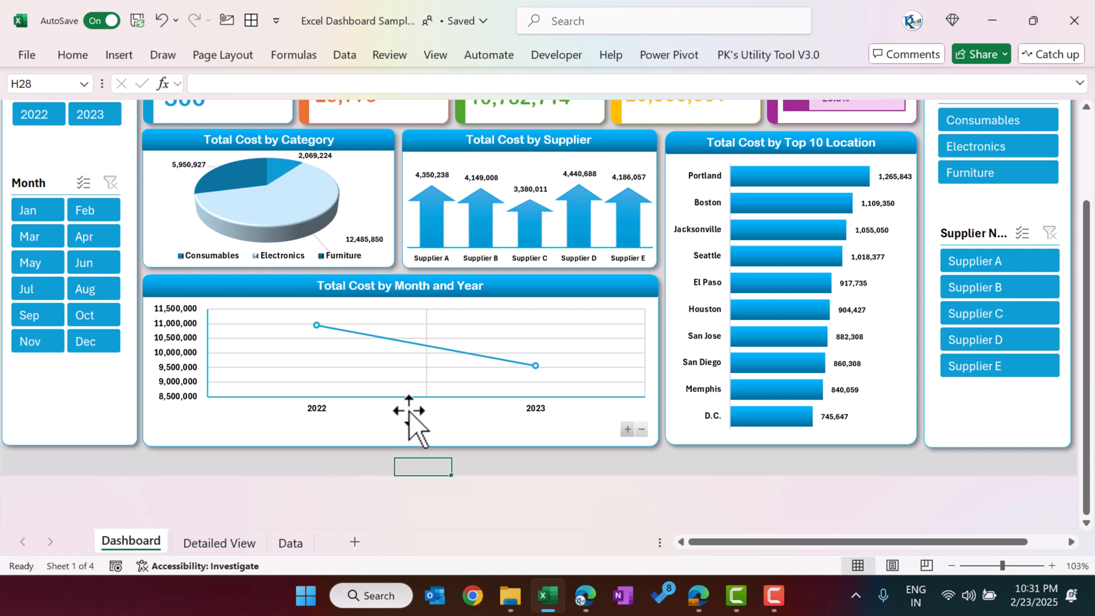
left_click(627, 430)
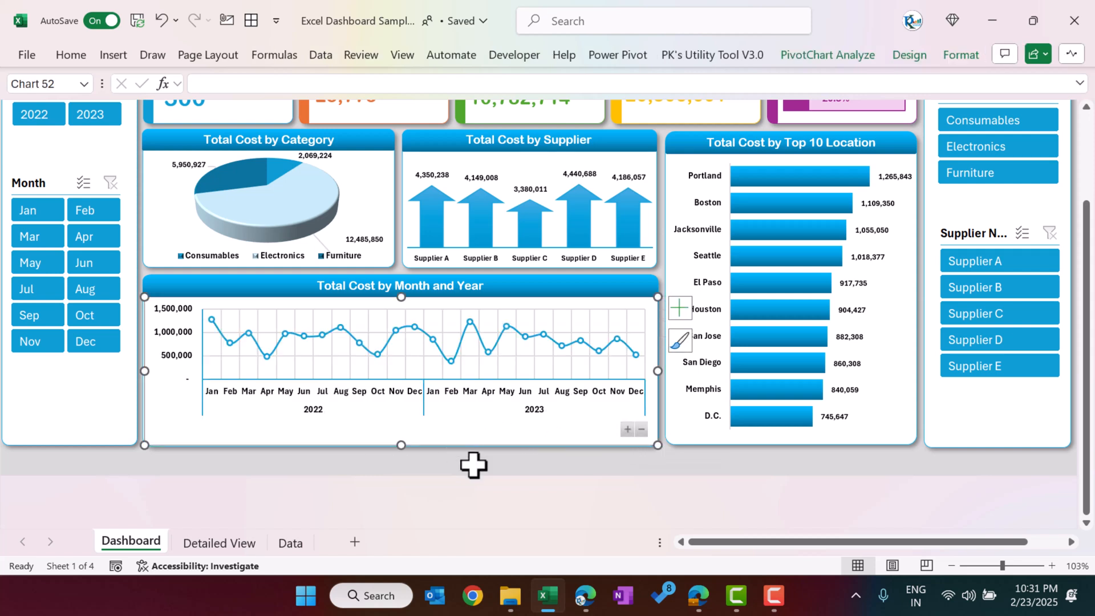
left_click(473, 465)
Step: Open the Detailed View sheet and examine the pivot table's status, officer, supplier, item, quantity and total cost columns
scroll(719, 451, "up", 3)
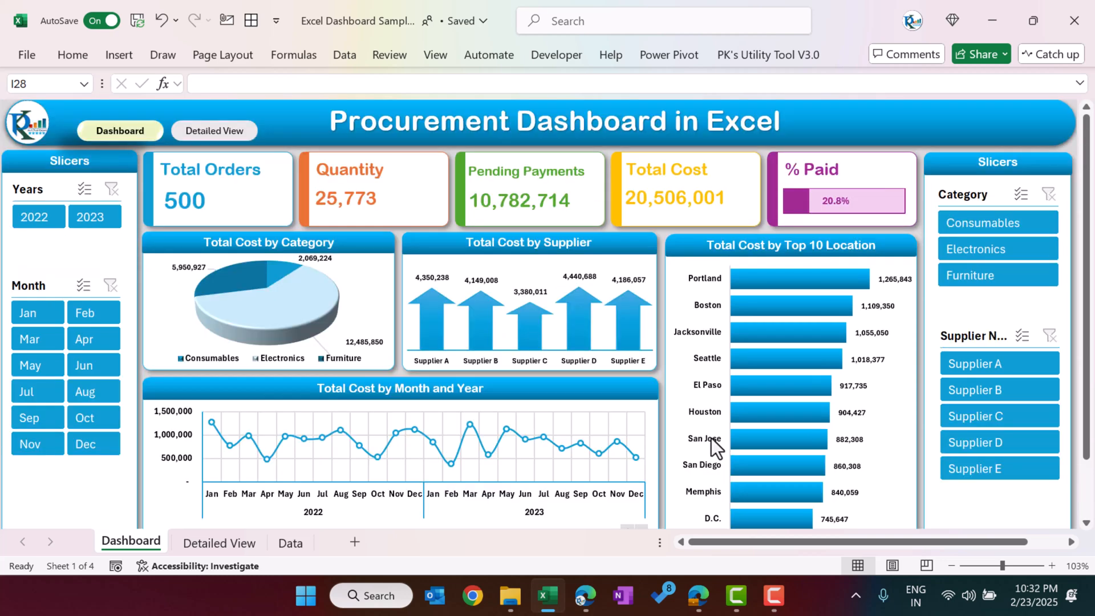
left_click(222, 134)
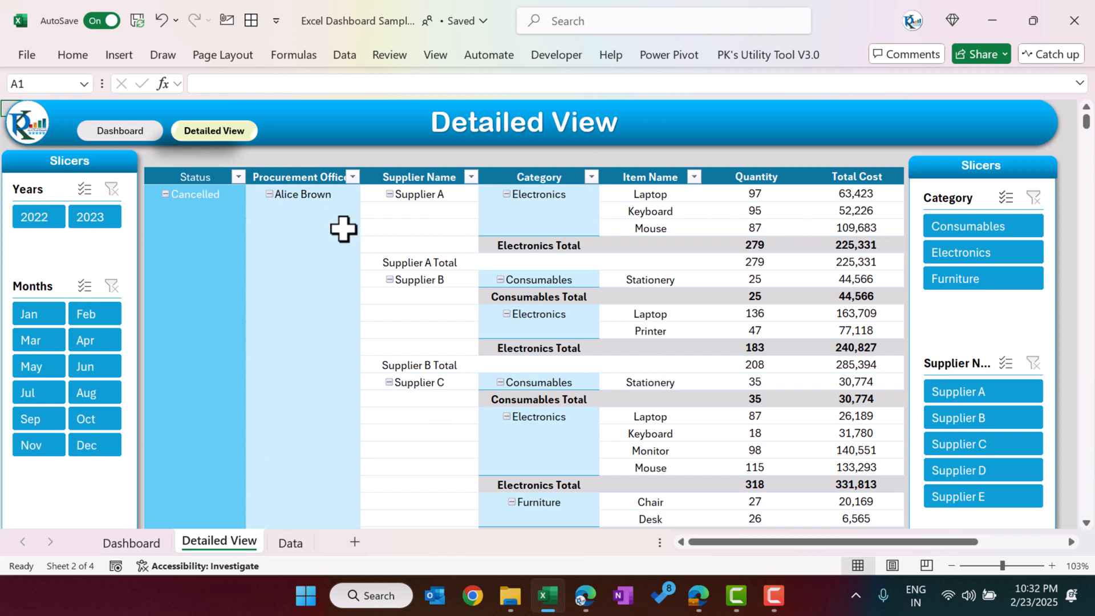
left_click_drag(205, 194, 204, 248)
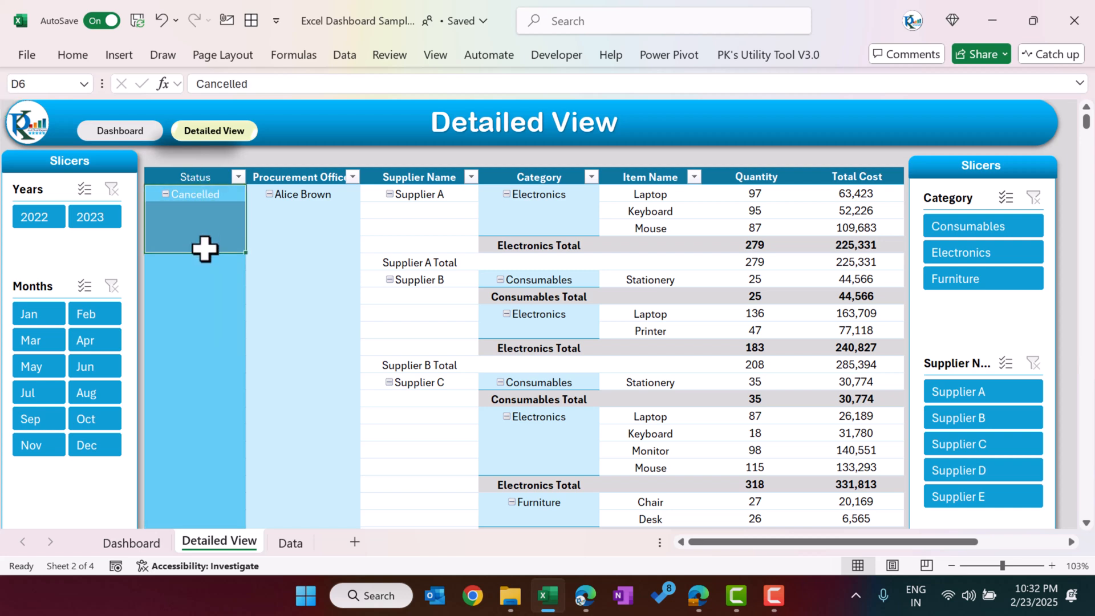
left_click(313, 195)
left_click(422, 194)
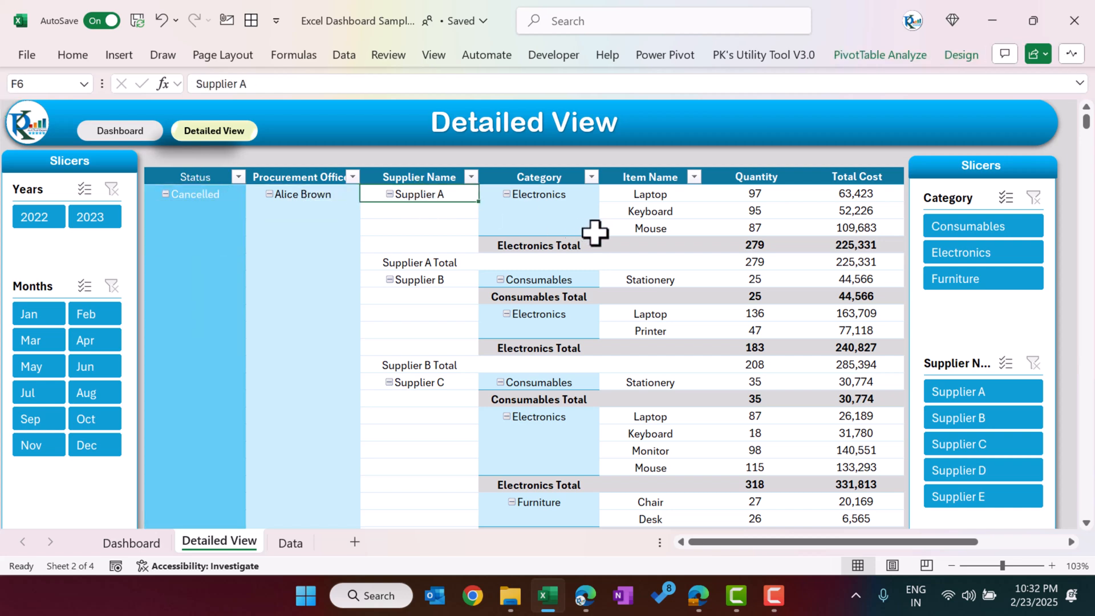
left_click(690, 201)
left_click_drag(782, 195, 784, 246)
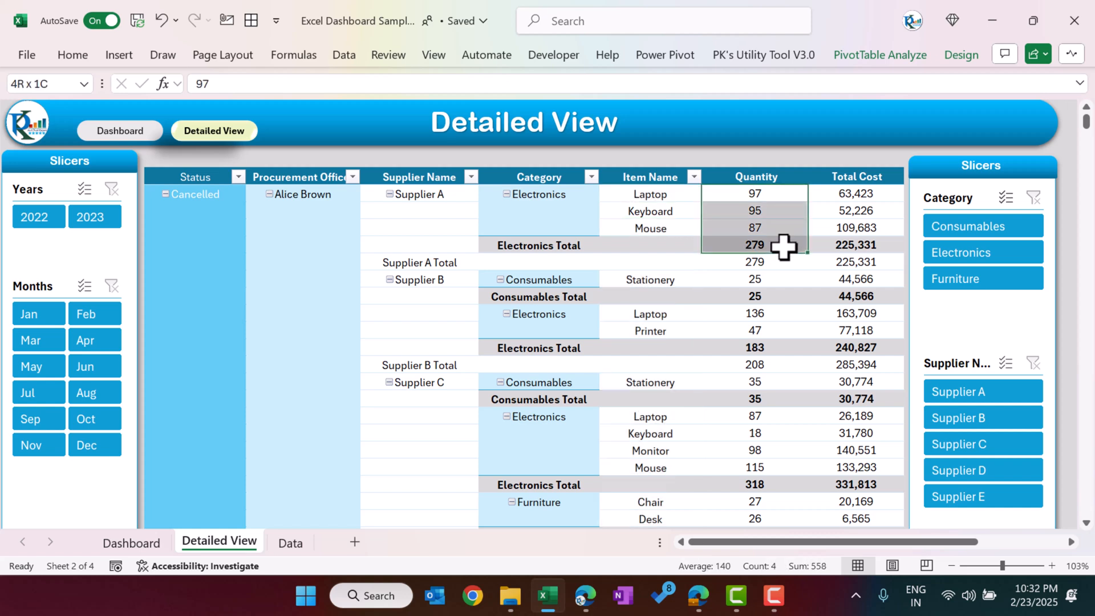
left_click_drag(858, 192, 856, 228)
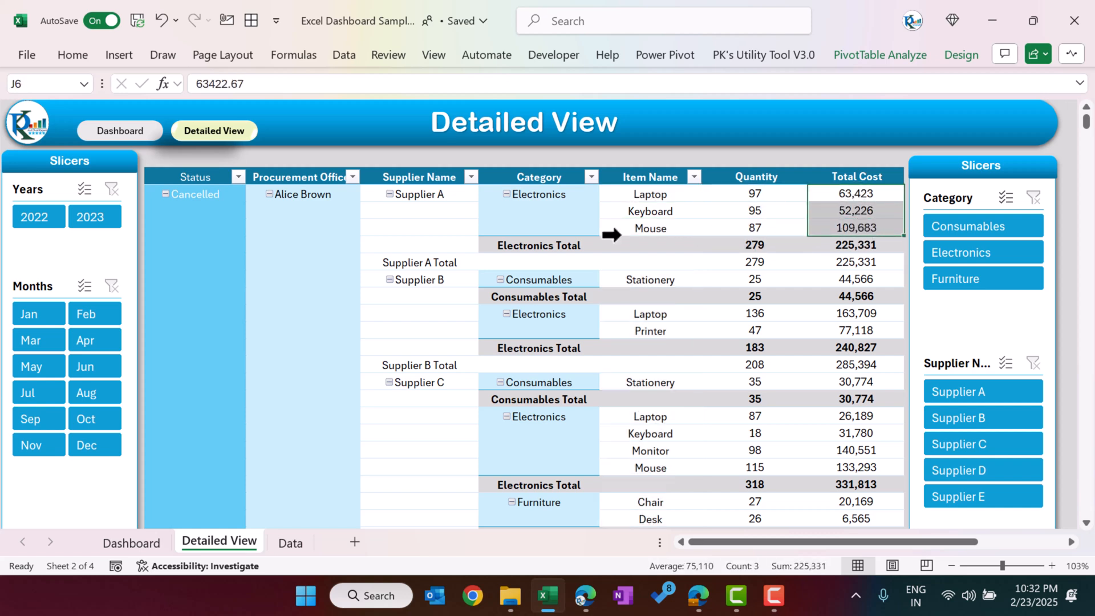
Step: Open the Data sheet and examine its columns from PO Number through Delivery Date
left_click(292, 543)
left_click(219, 289)
left_click_drag(98, 124, 80, 248)
left_click_drag(194, 123, 189, 188)
left_click(318, 139)
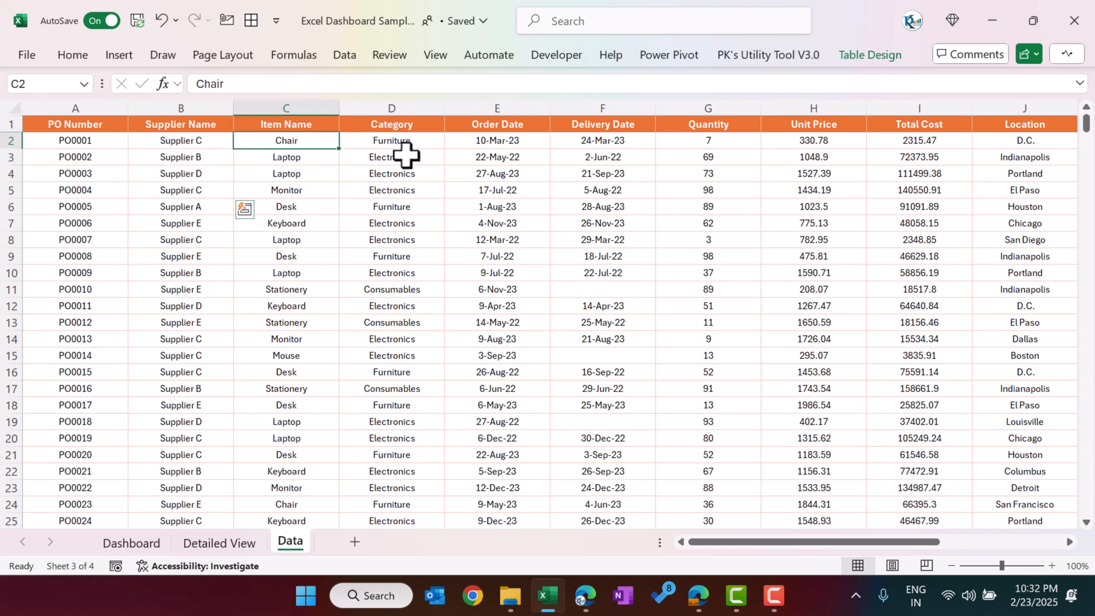
left_click(436, 147)
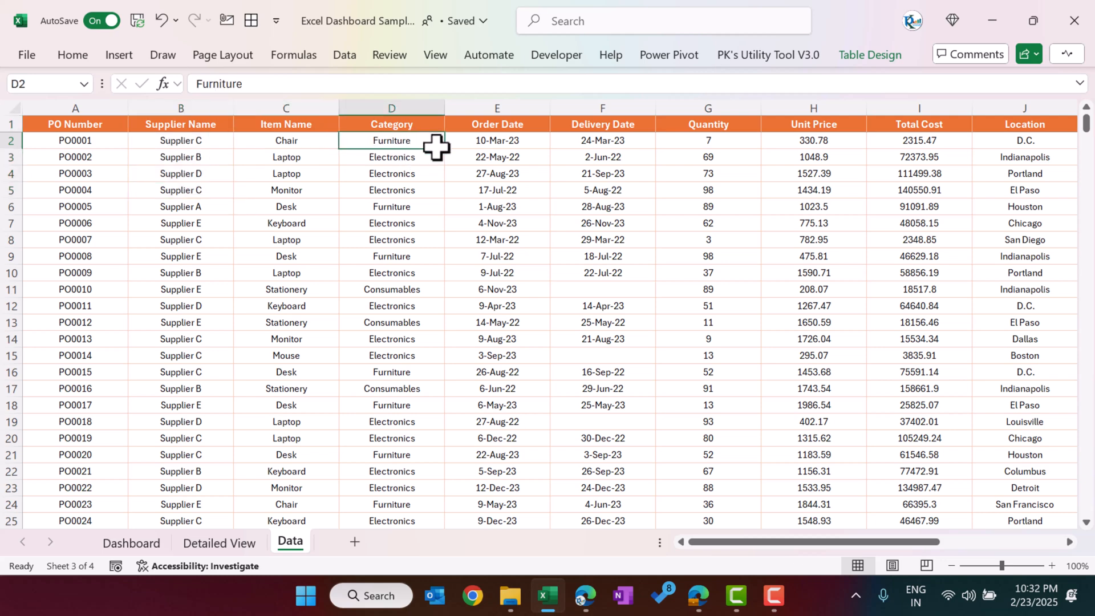
left_click(530, 142)
left_click(642, 146)
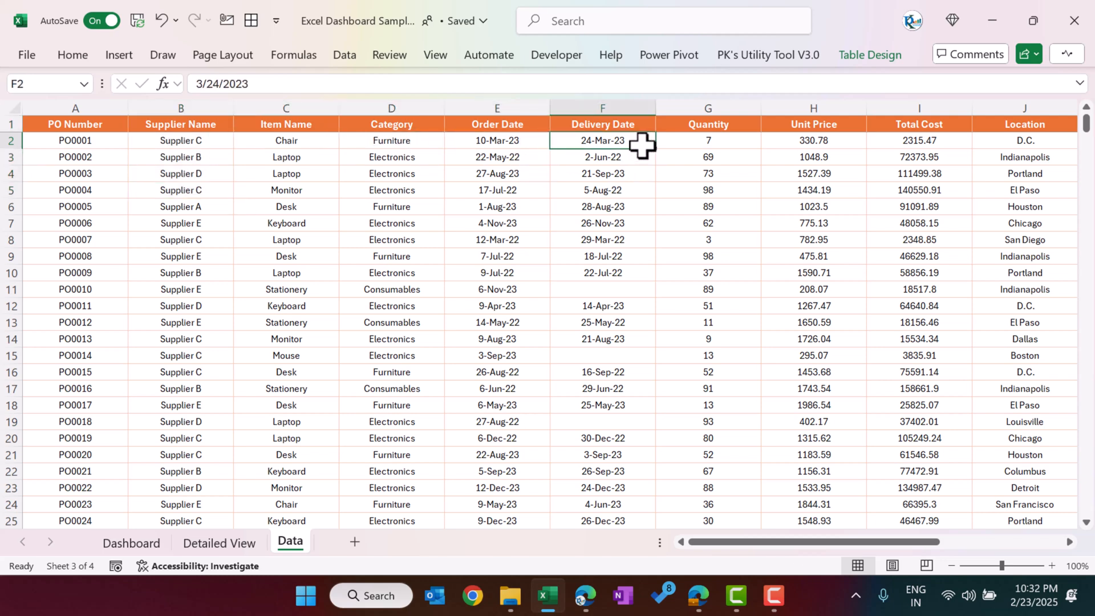
Step: Examine the data table's remaining columns from Quantity through Payment Status, and return to the first record's PO Number
key("Right")
key("Right")
key("Right")
key("Right")
key("Right")
key("Right")
key("Right")
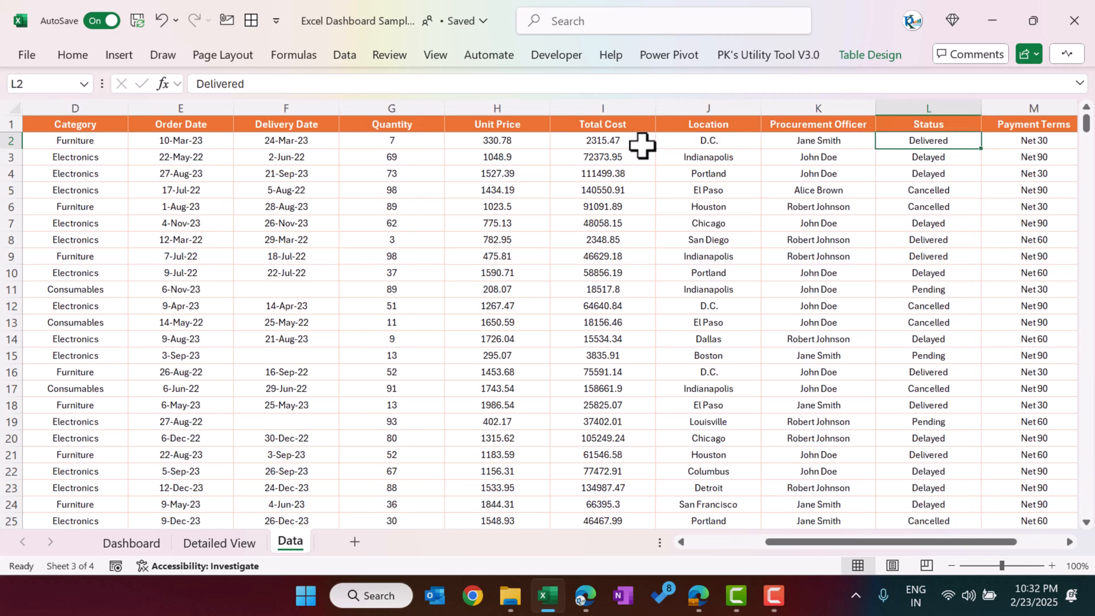
key("Left")
key("Left")
key("Left")
key("Right")
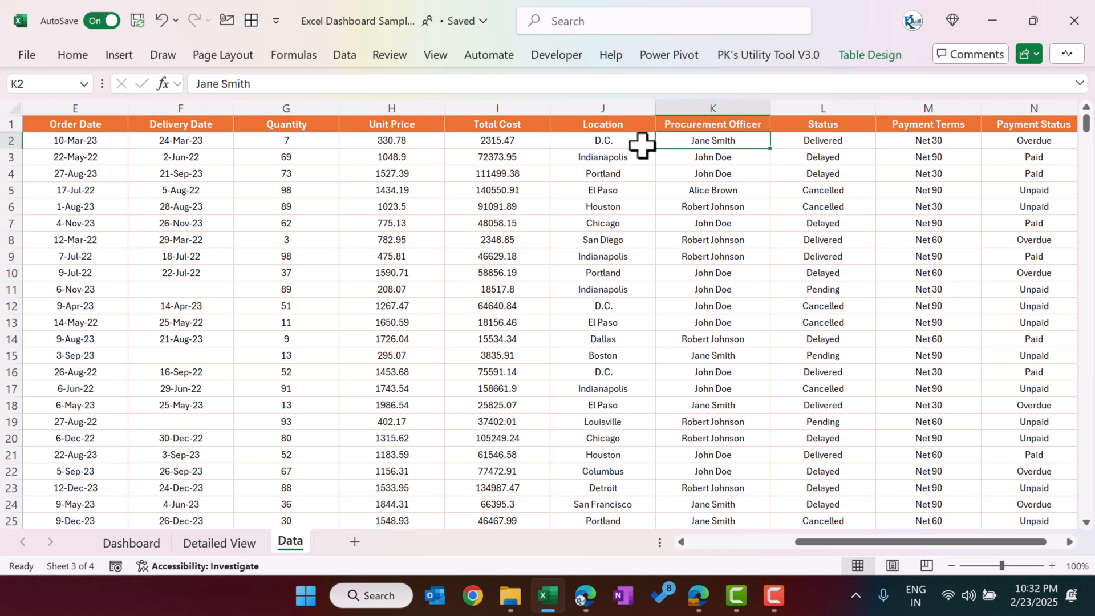
key("Right")
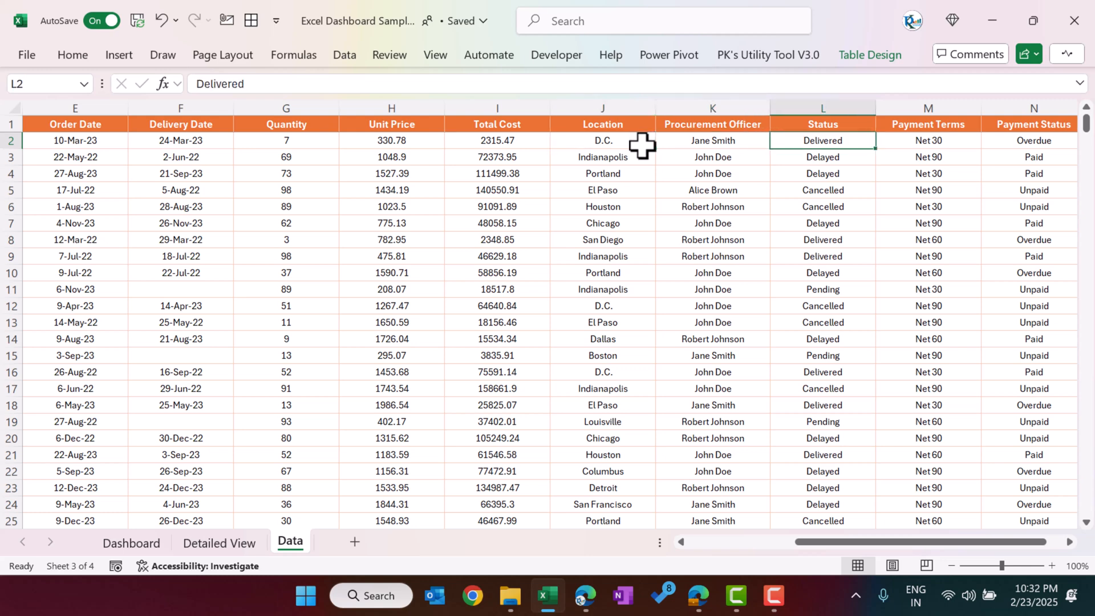
key("Right")
key("Right")
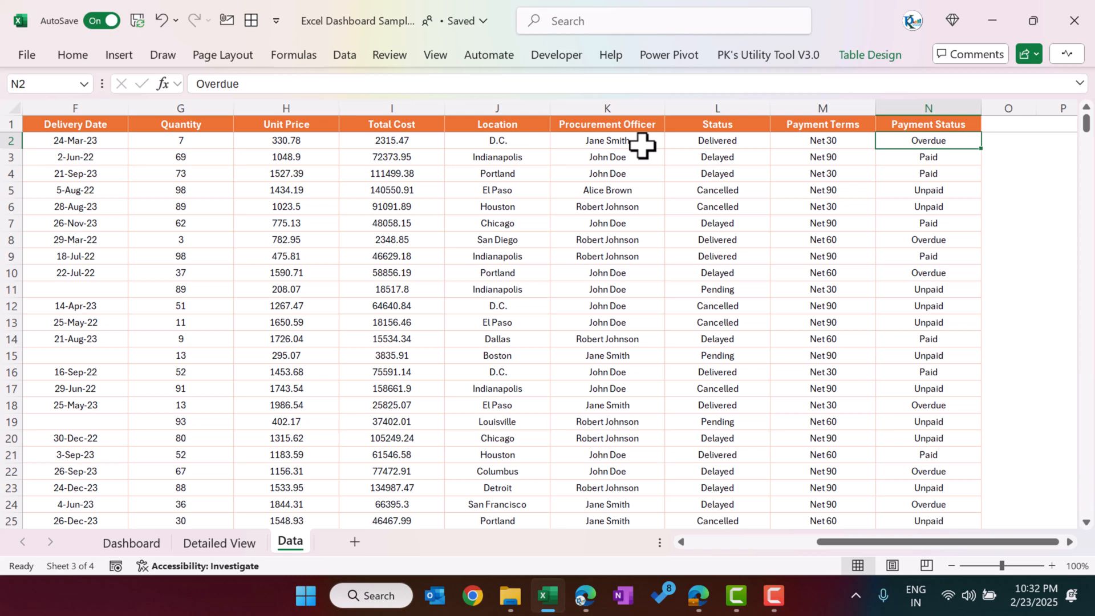
key("Left")
key("Left")
key("Home")
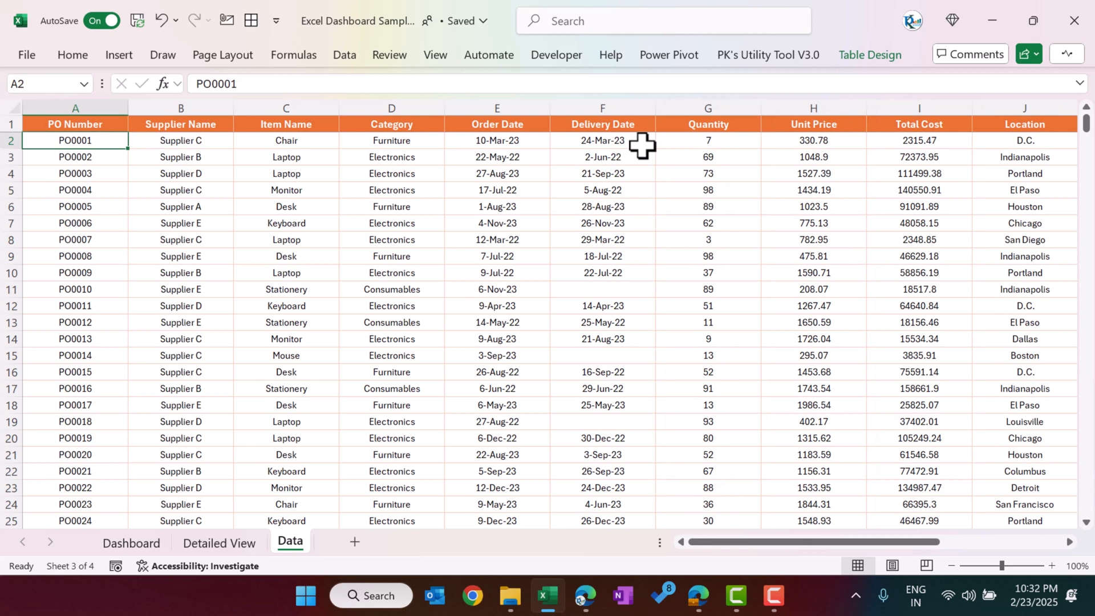
Step: Unhide the Support sheet and look across its pivot tables
right_click(295, 542)
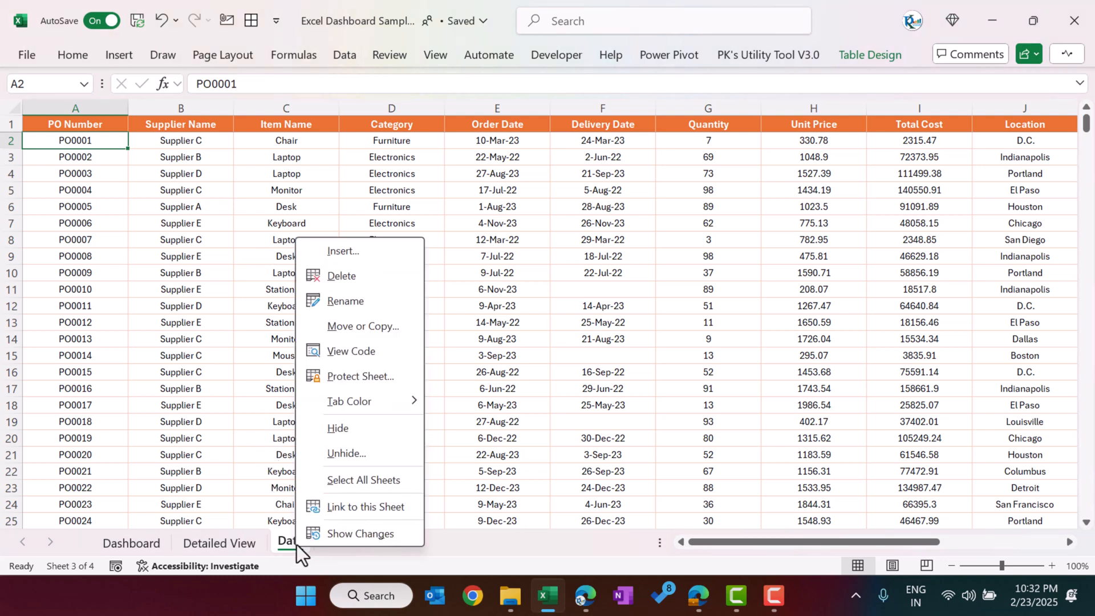
left_click(349, 454)
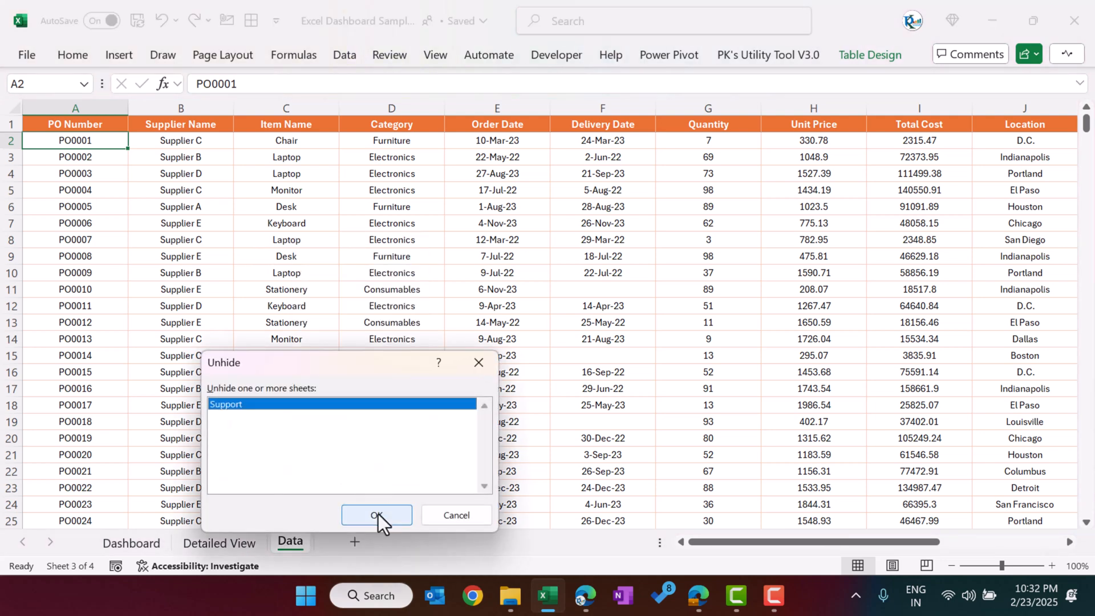
left_click(378, 513)
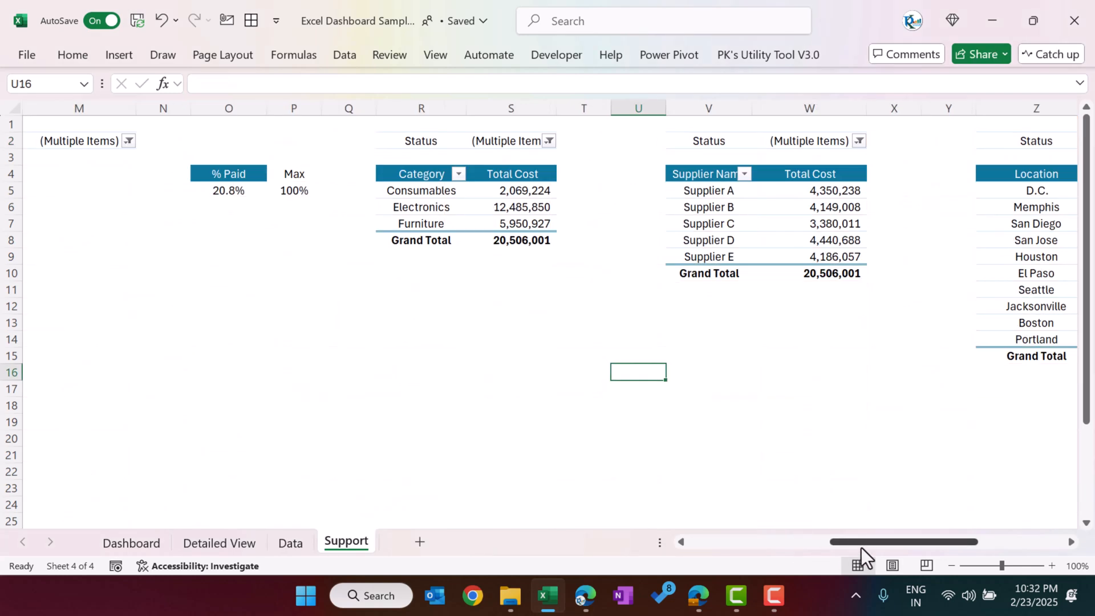
left_click_drag(861, 547, 721, 556)
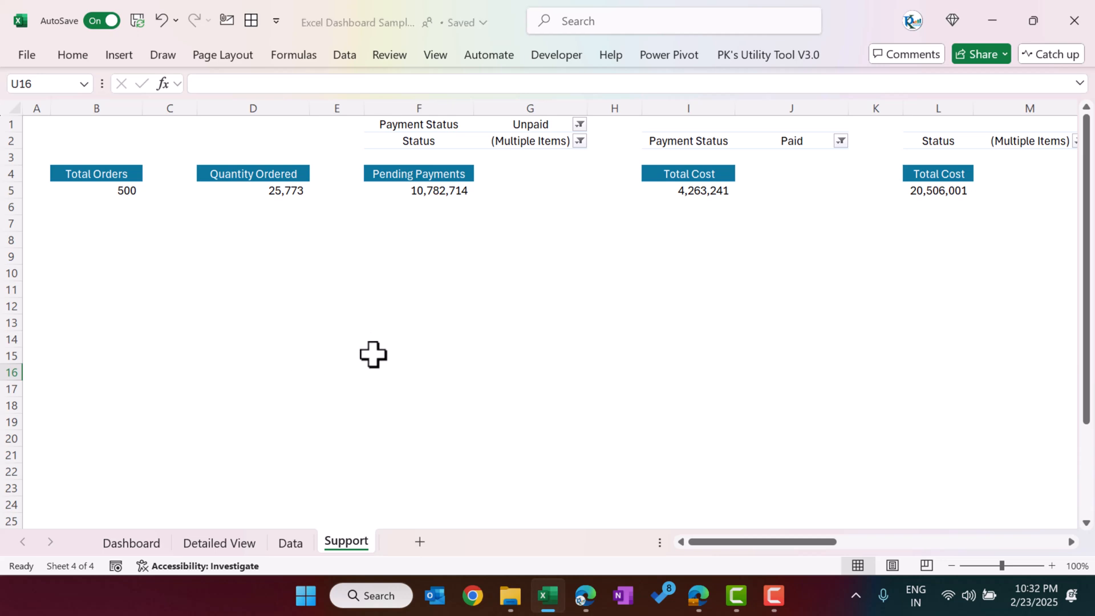
left_click(374, 341)
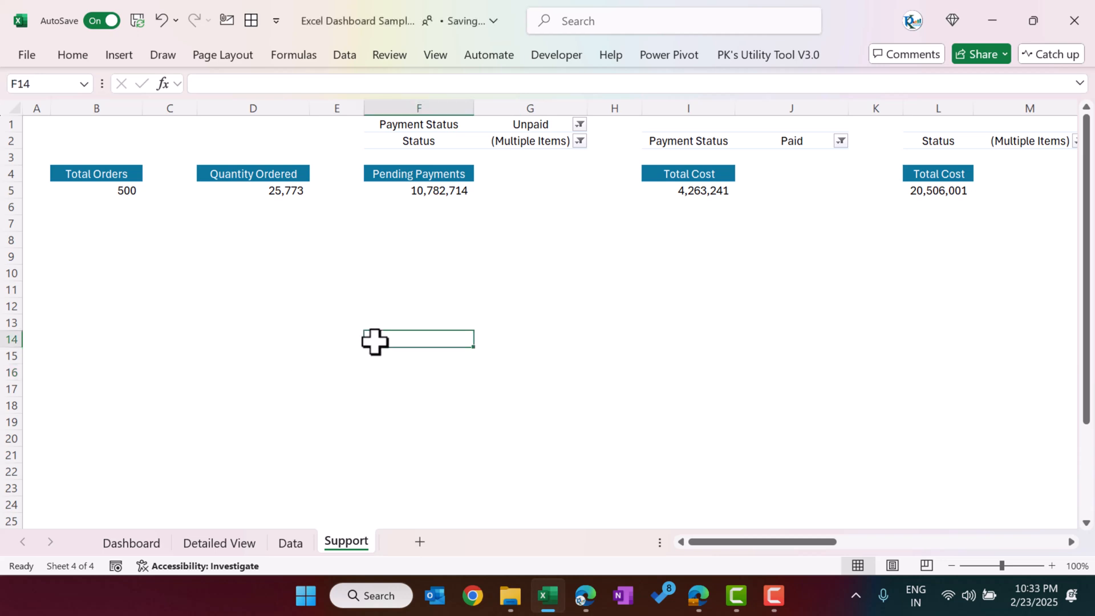
Step: Show the Total Orders pivot table's field list and inspect the Total Orders value field settings without changing them
left_click(293, 544)
left_click(342, 541)
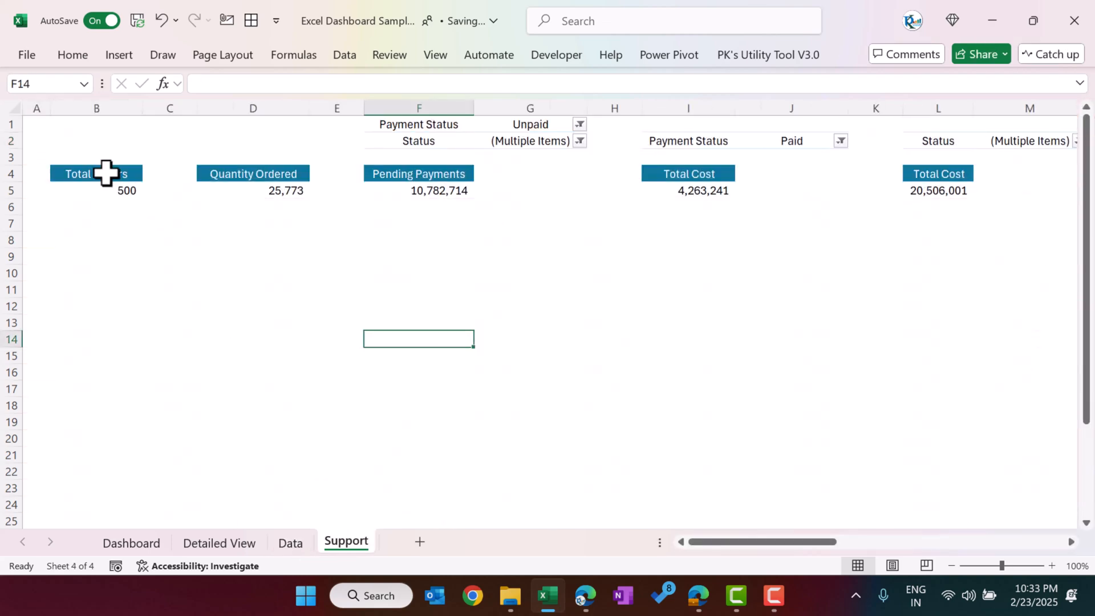
left_click(113, 179)
right_click(117, 174)
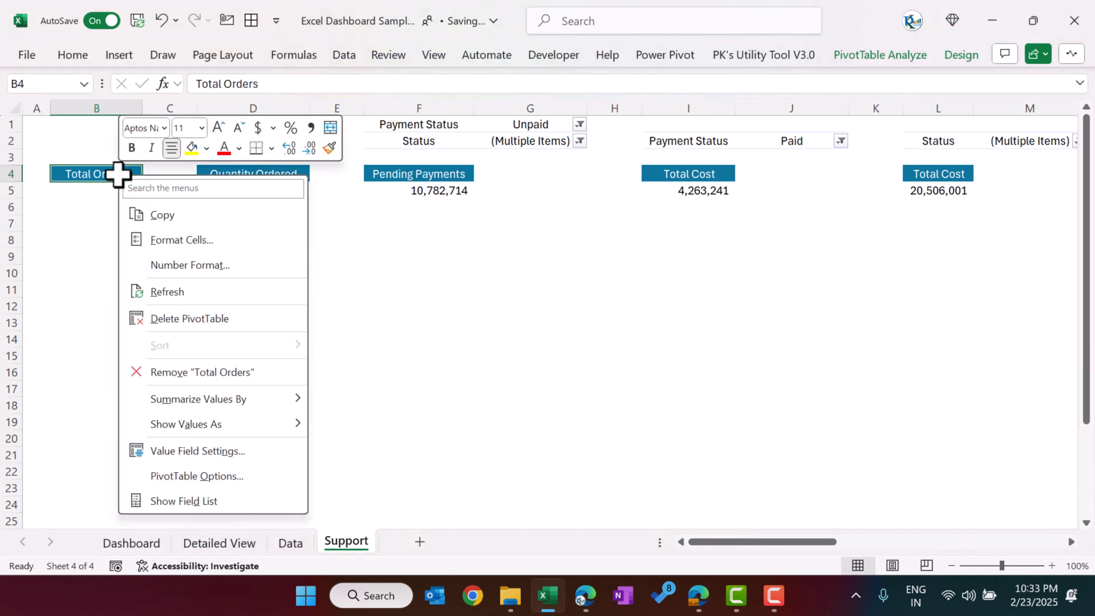
left_click(179, 502)
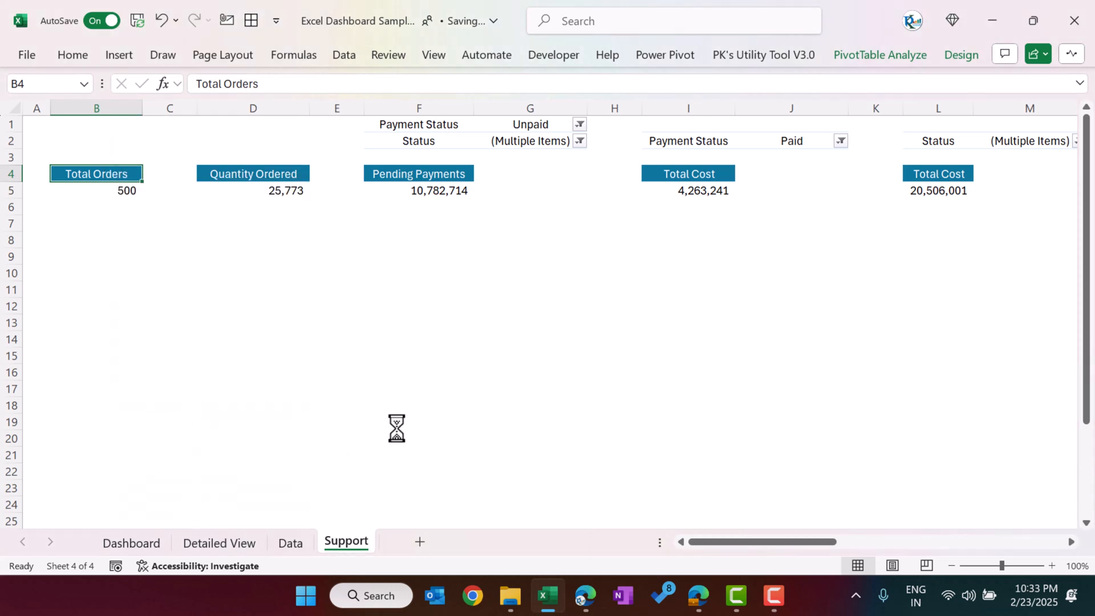
left_click_drag(473, 445, 694, 511)
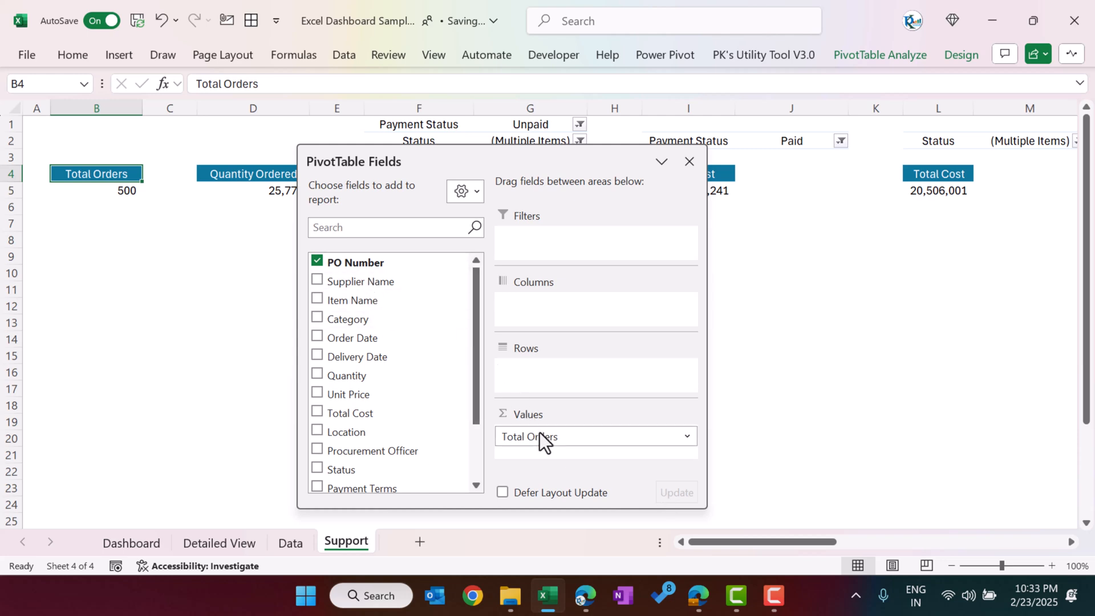
left_click(553, 436)
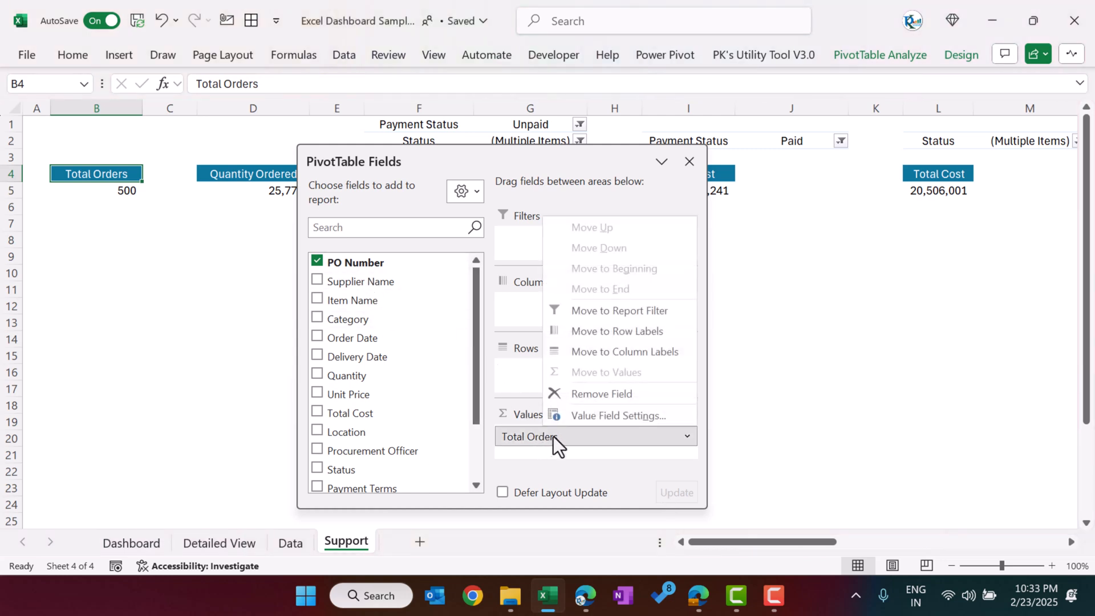
left_click(584, 418)
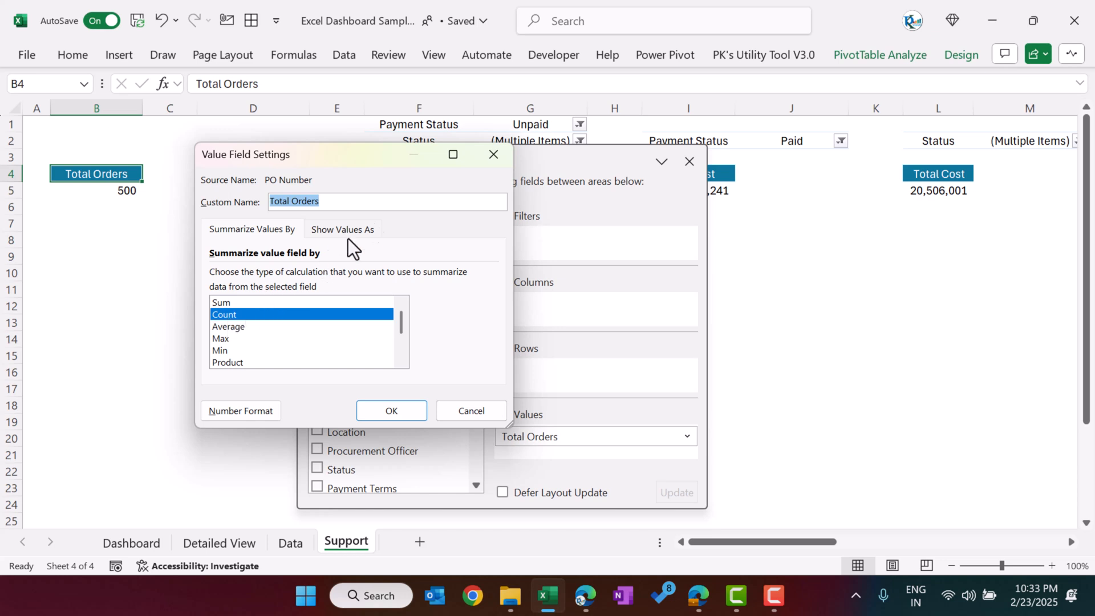
left_click(494, 154)
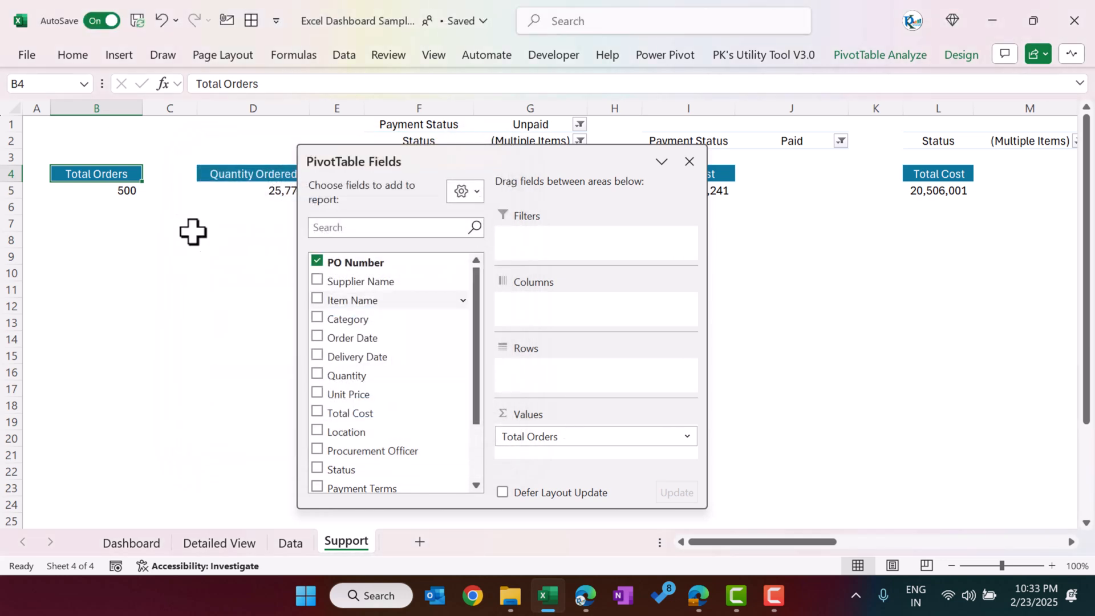
Step: Inspect the fields and value field settings behind the Quantity Ordered pivot table, moving the field list clear of it
left_click_drag(391, 157, 625, 188)
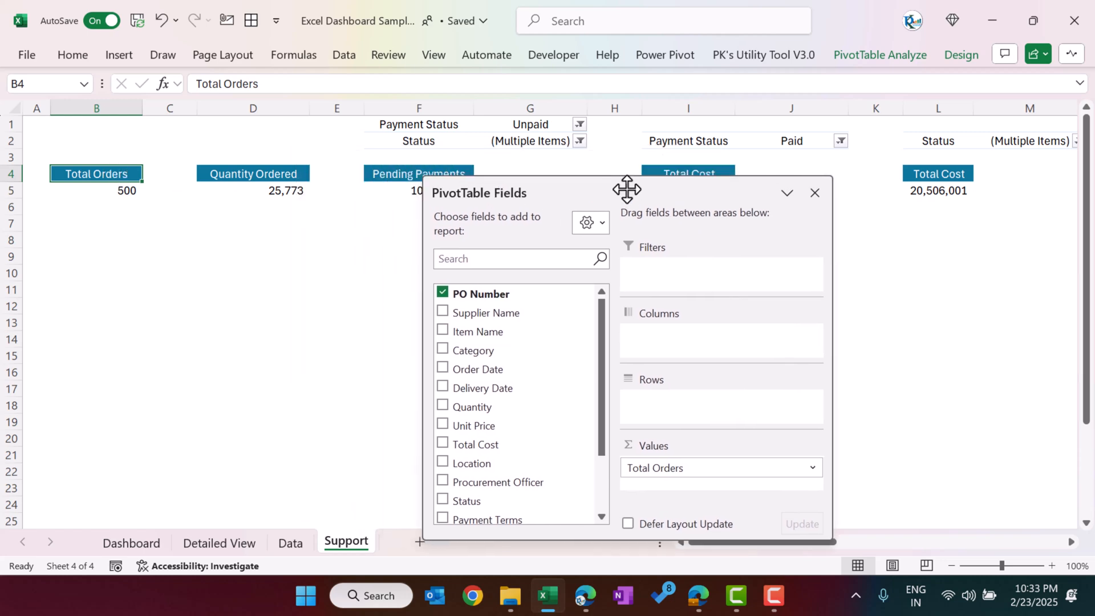
left_click(279, 176)
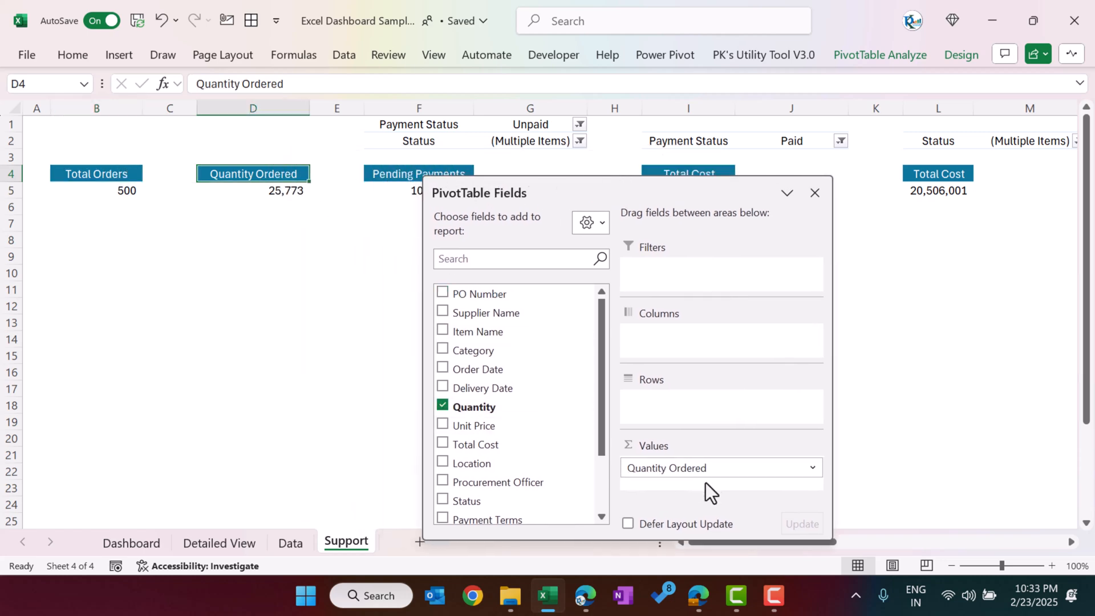
left_click(704, 469)
left_click(730, 451)
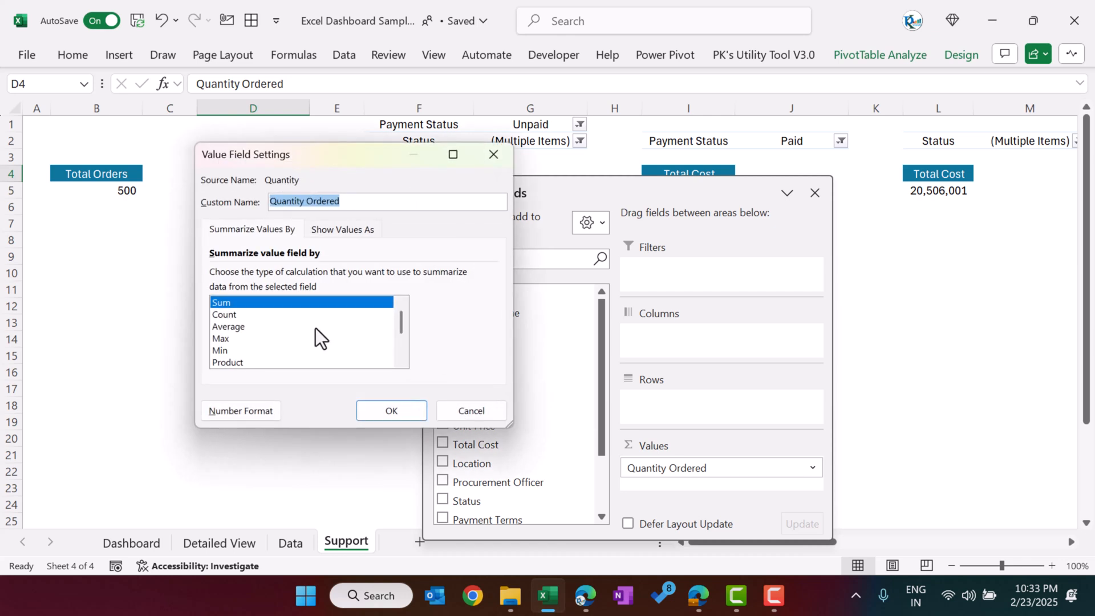
left_click(494, 155)
Step: Inspect the Pending Payments pivot table's fields and its Payment Status and Status filters, leaving the selections as they are
left_click(399, 173)
left_click_drag(491, 183, 767, 178)
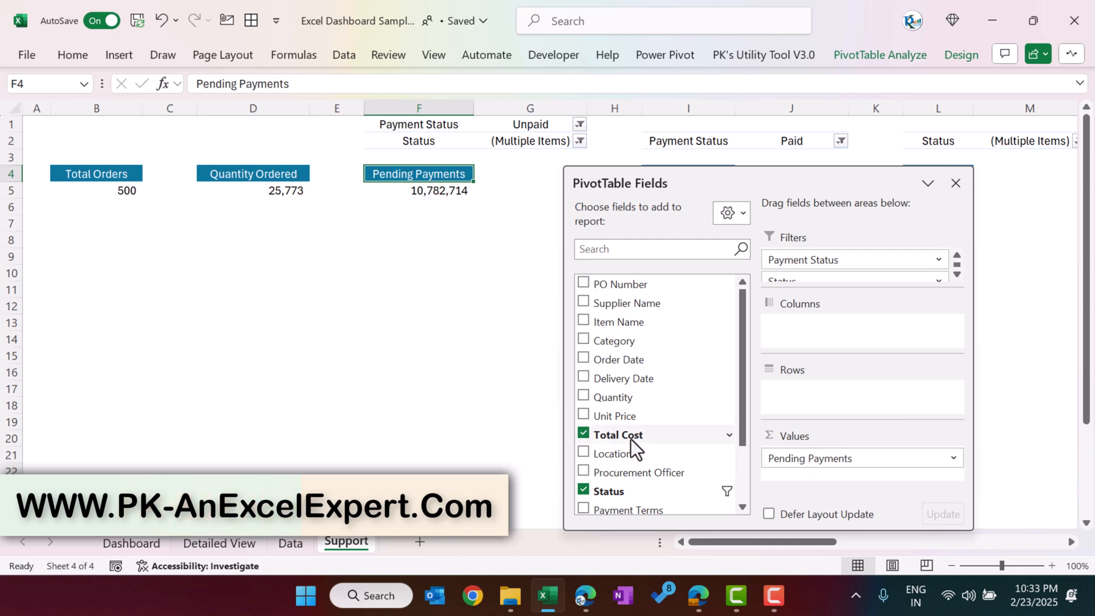
left_click(533, 125)
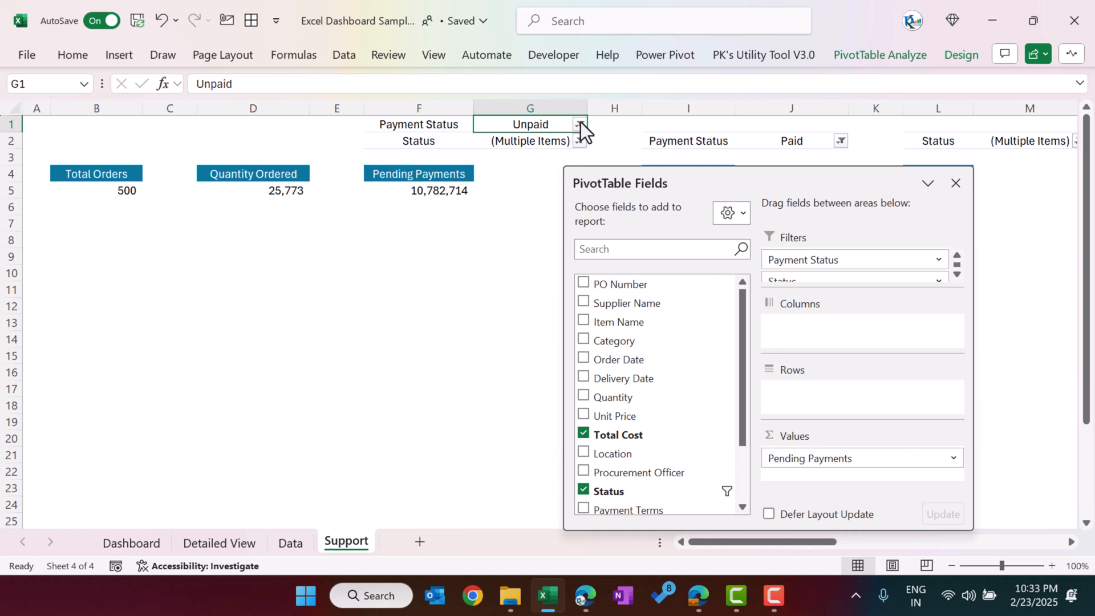
left_click(435, 140)
left_click(553, 140)
left_click(579, 140)
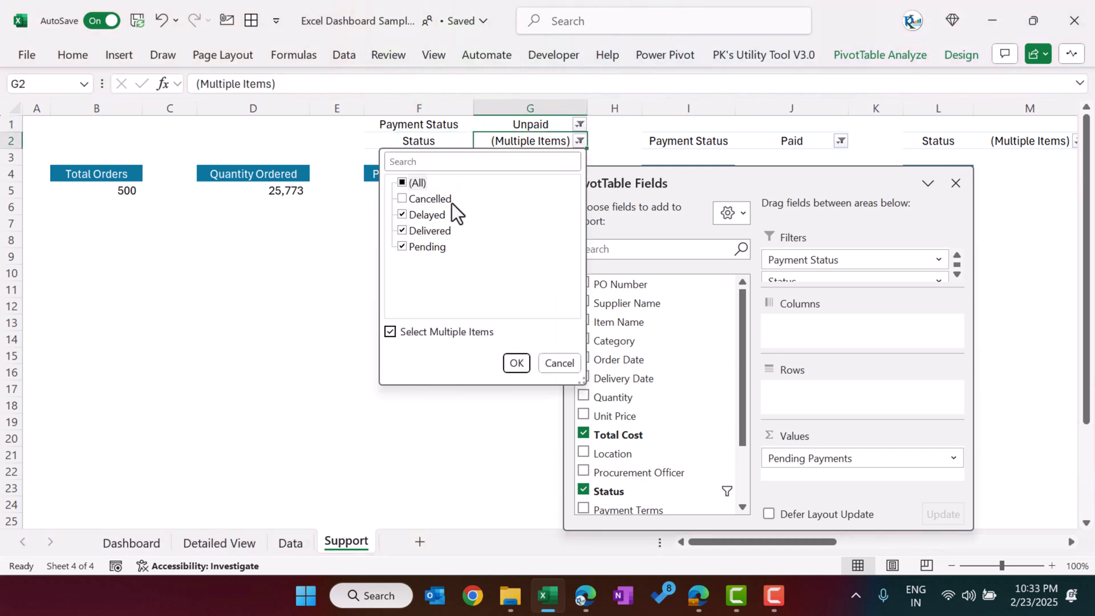
left_click(559, 362)
Step: Examine the Total Cost pivot table filtered to Paid, including its fields and Payment Status filter
left_click_drag(691, 171, 378, 141)
left_click(716, 142)
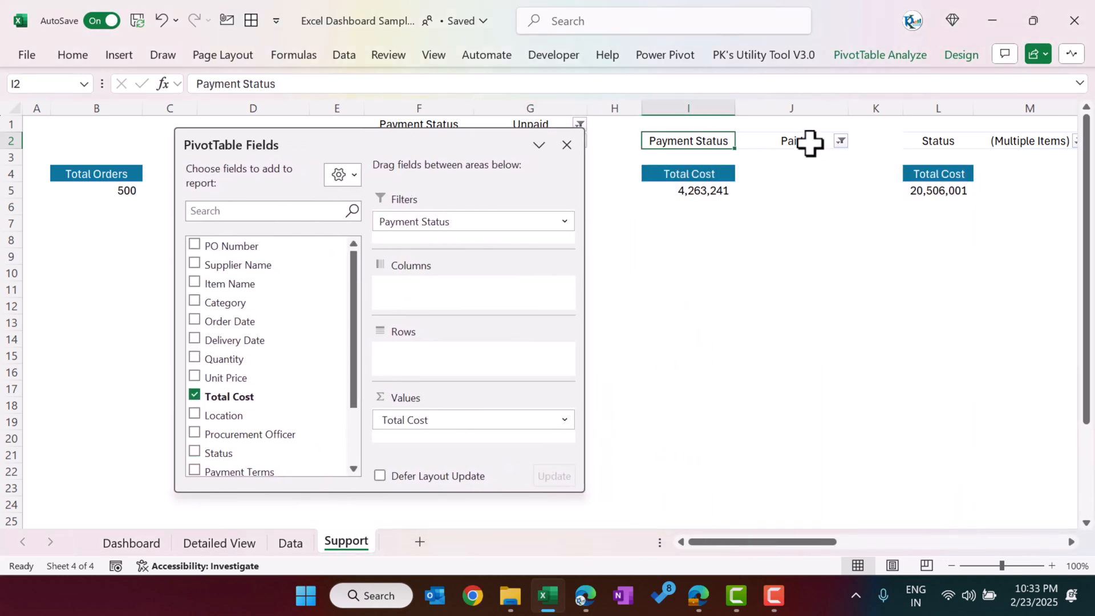
left_click(801, 145)
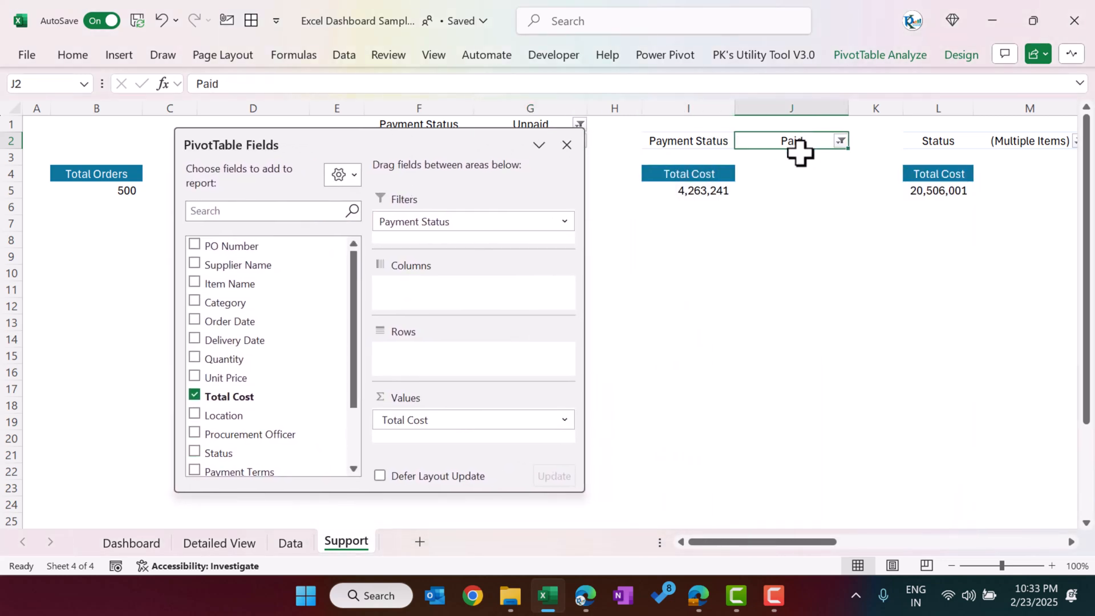
left_click(707, 182)
left_click(809, 142)
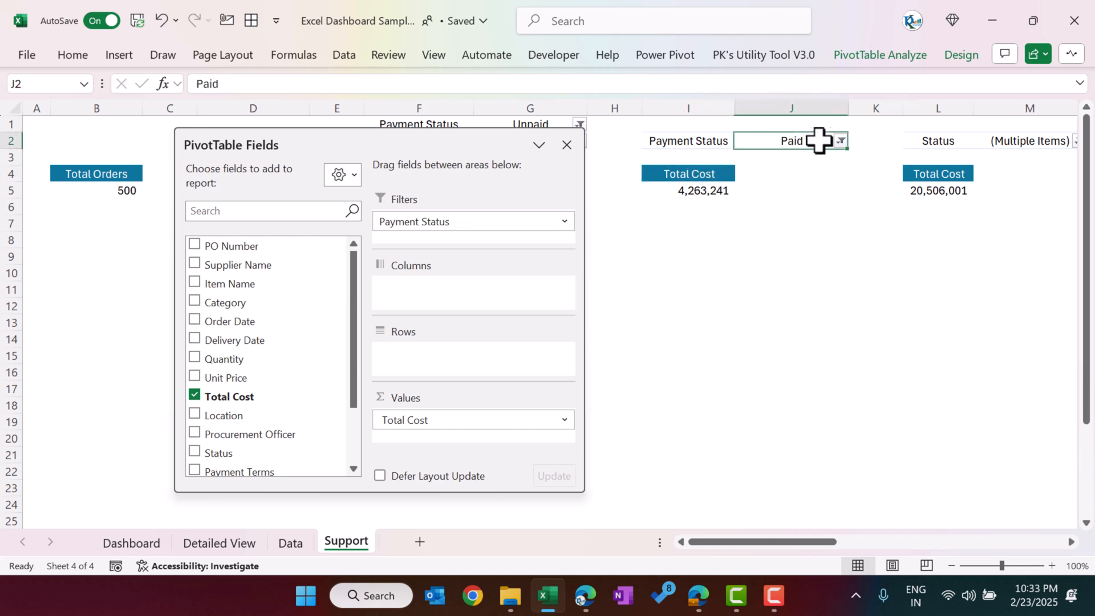
left_click(700, 180)
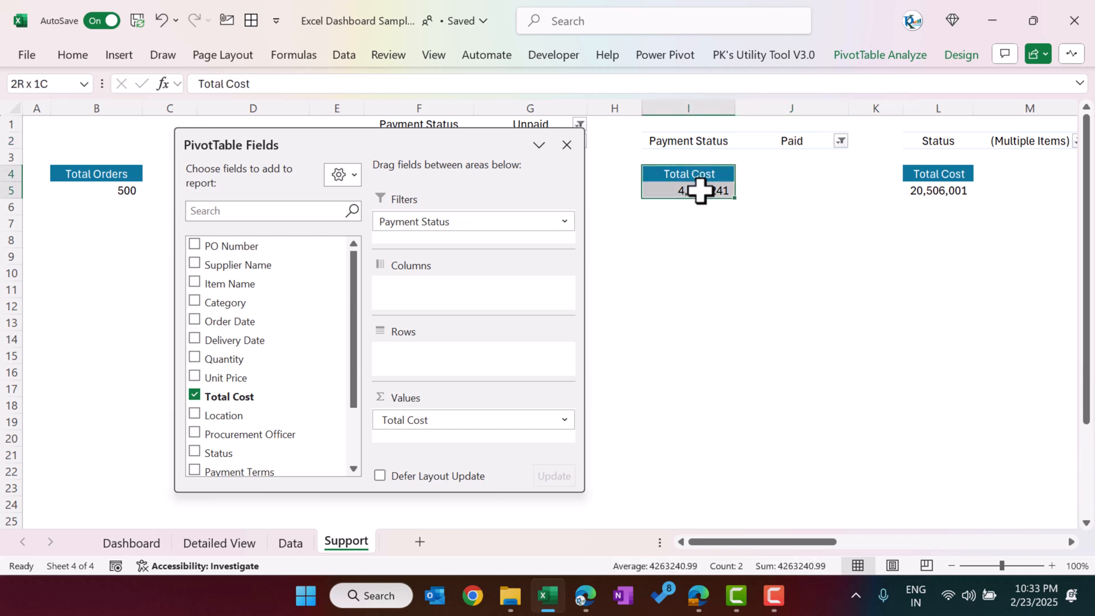
Step: Inspect the Status filter of the Total Cost pivot table in column L without changes, and close the field list
left_click(925, 179)
left_click_drag(814, 542, 843, 542)
left_click_drag(691, 173, 693, 191)
left_click(819, 142)
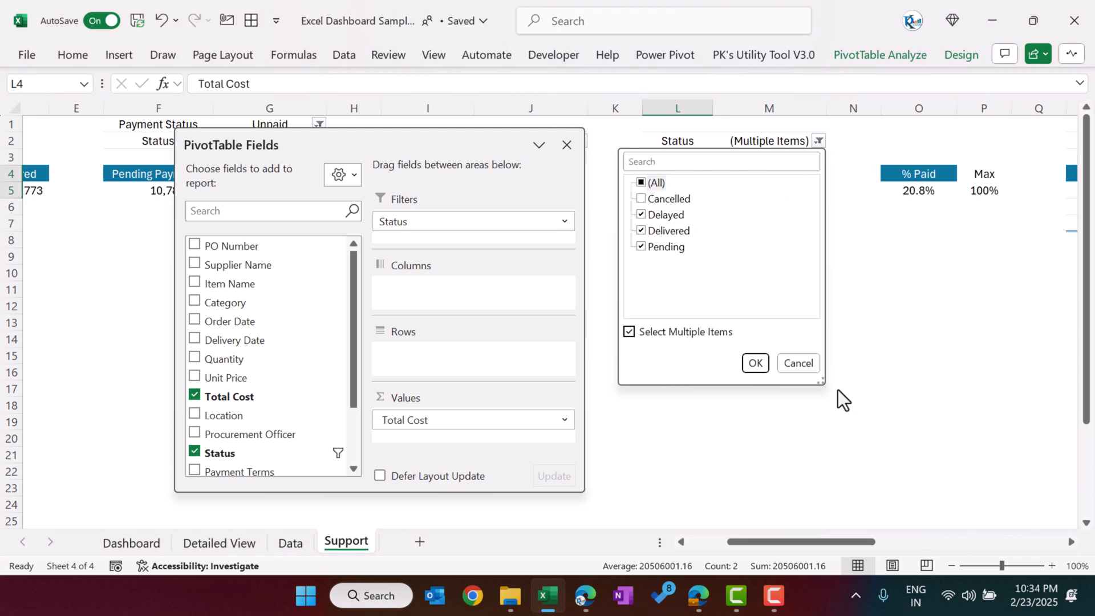
left_click(812, 363)
left_click(567, 145)
Step: Inspect the formula behind the % Paid figure in O5 and leave it as it is
left_click(910, 174)
left_click(925, 192)
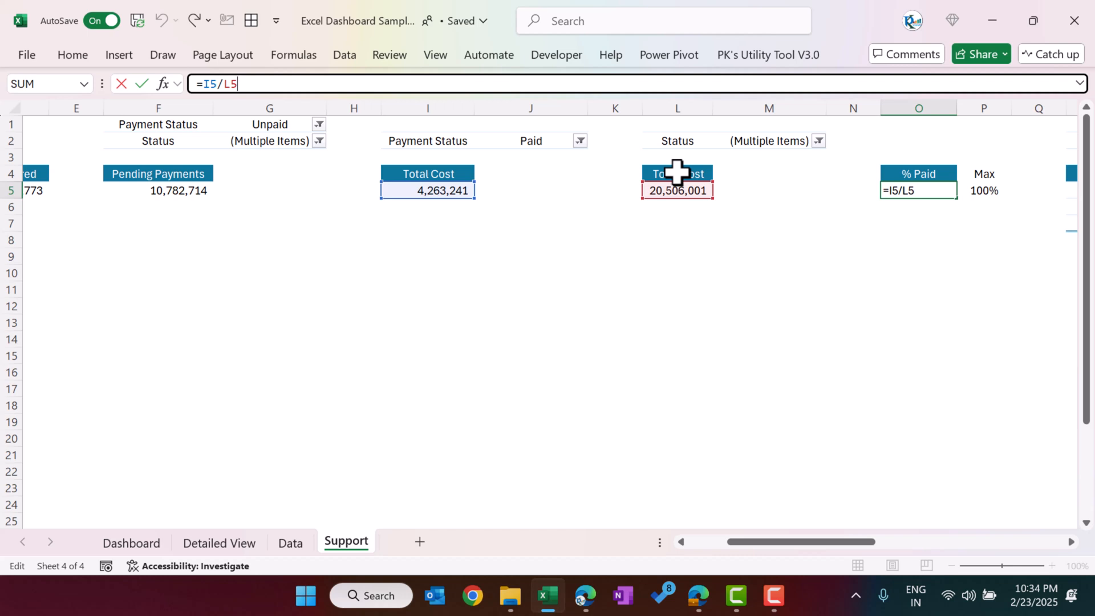
key("ctrl+Return")
Step: Rename the paid pivot table's header in I4 to "Total Cost (Paid Only)" and fit column I to its text
left_click(450, 173)
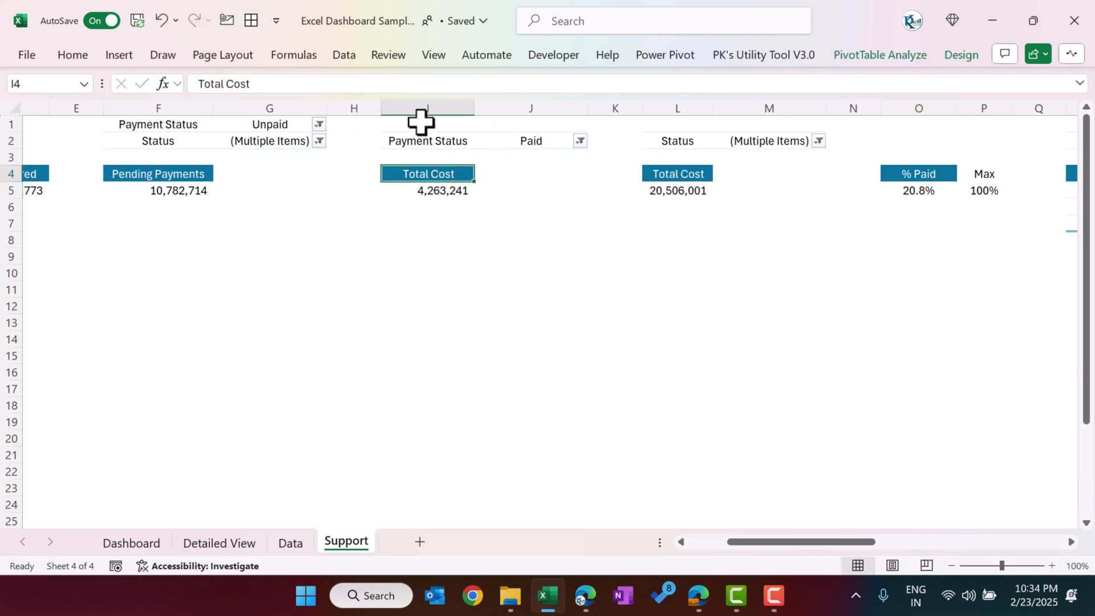
left_click_drag(199, 84, 210, 84)
left_click(296, 83)
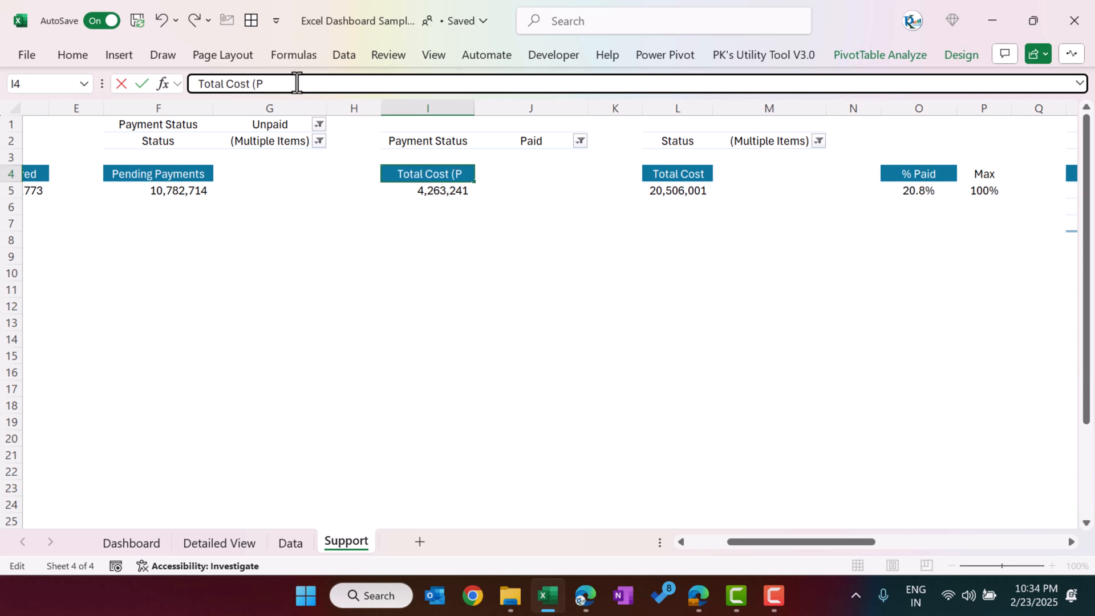
type("(Paid Only)")
key("Return")
left_click(457, 172)
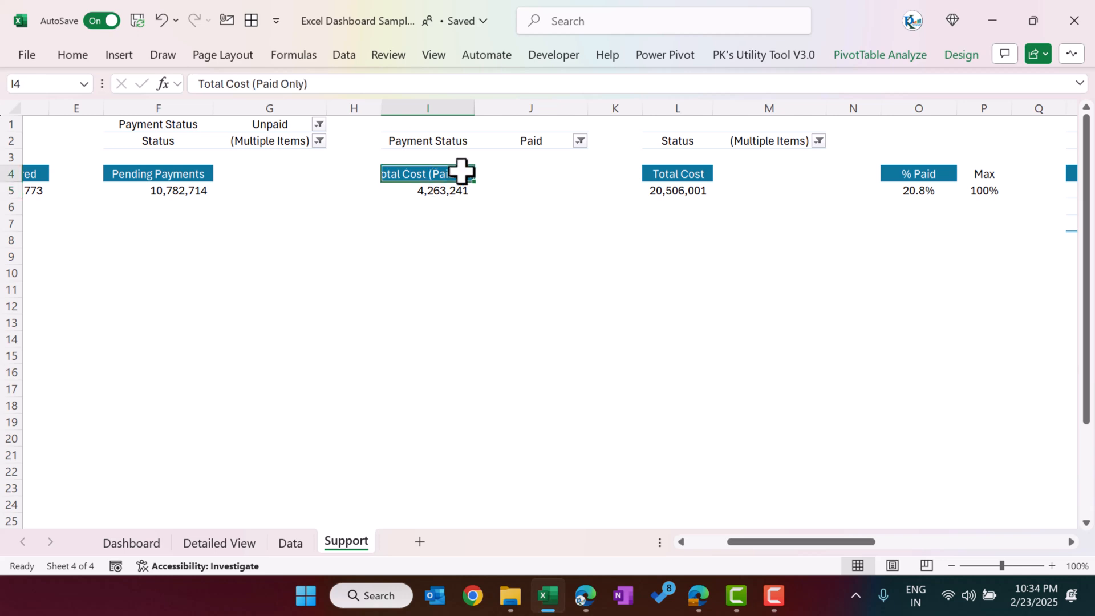
double_click(476, 103)
Step: Review the % Paid and Max cells and compare them with the % Paid chart on the Dashboard sheet
left_click(947, 174)
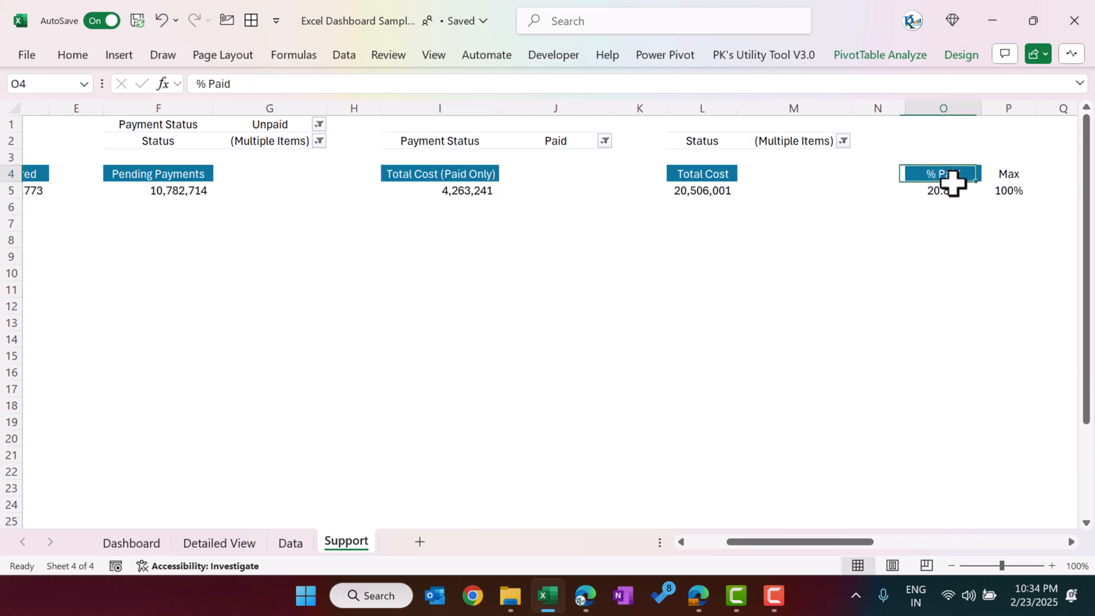
left_click_drag(853, 543, 923, 543)
left_click(499, 179)
type("Max")
key("Return")
left_click_drag(435, 192, 499, 191)
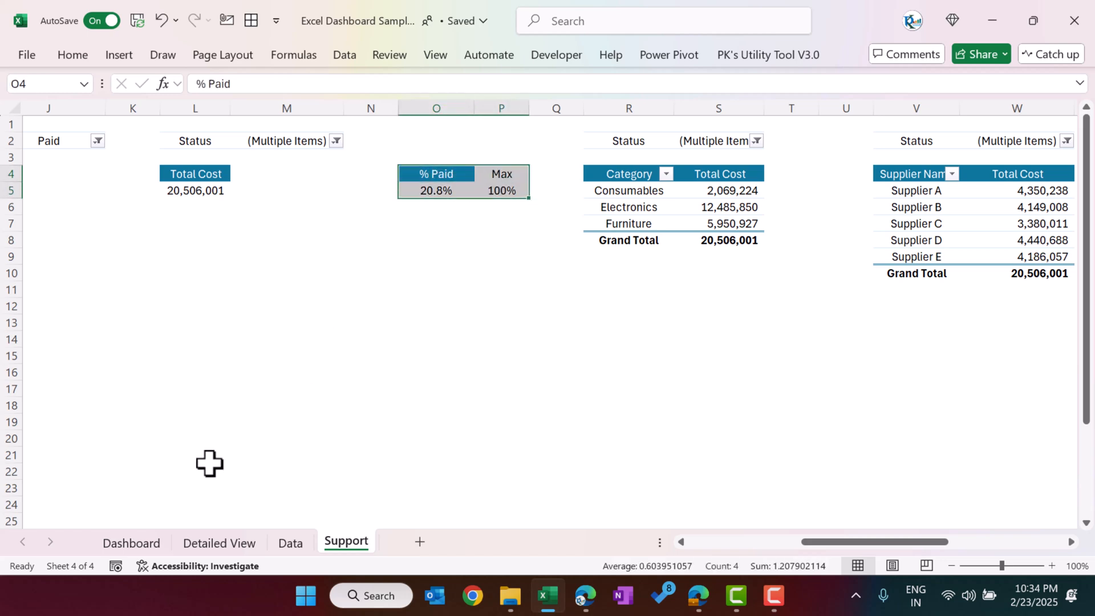
left_click(145, 544)
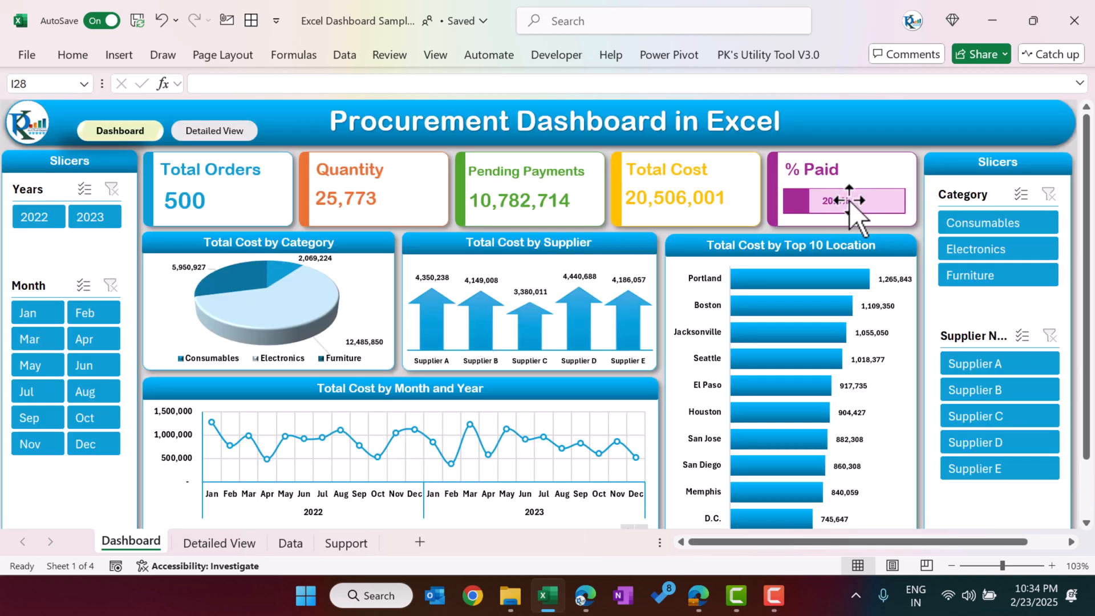
Step: Return to the Support sheet and examine the Category pivot table's categories, total costs and Status filter
left_click(339, 548)
left_click(684, 201)
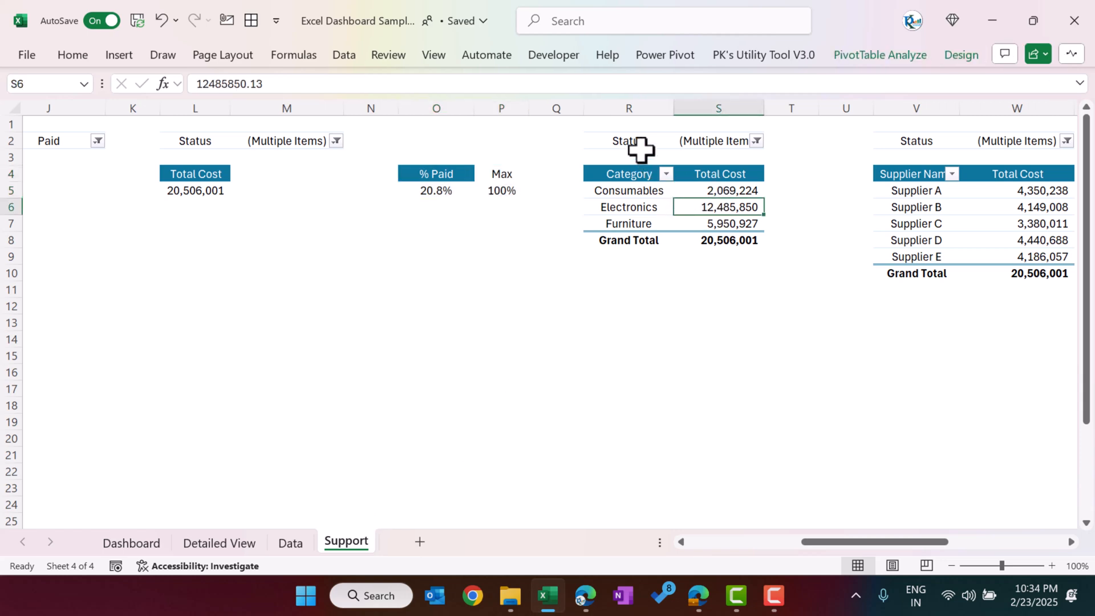
left_click_drag(888, 542, 948, 544)
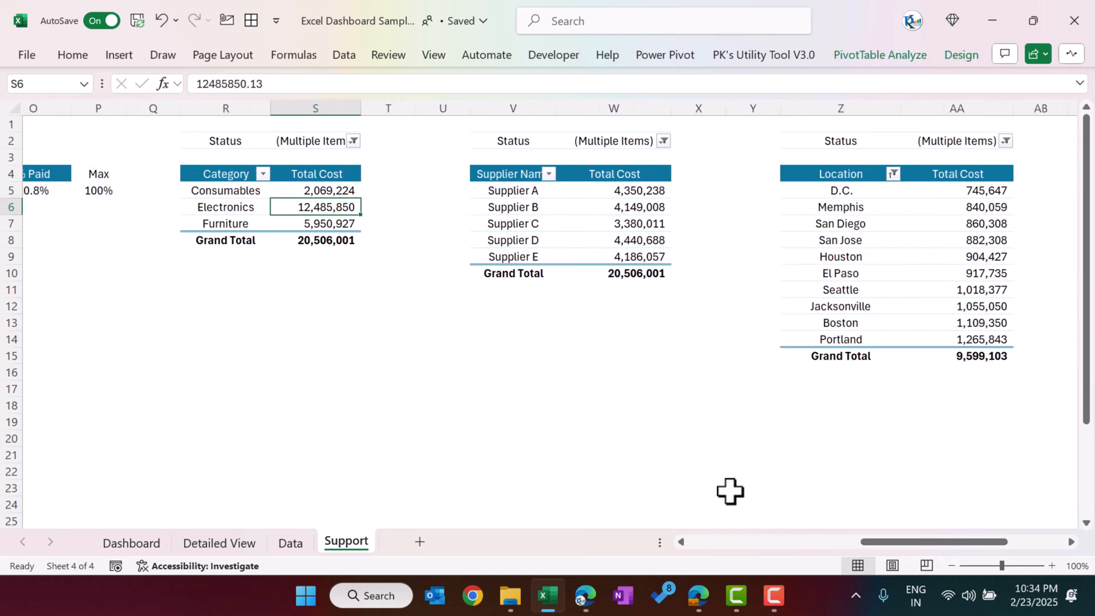
left_click_drag(234, 183, 235, 223)
left_click_drag(340, 190, 342, 226)
left_click(353, 140)
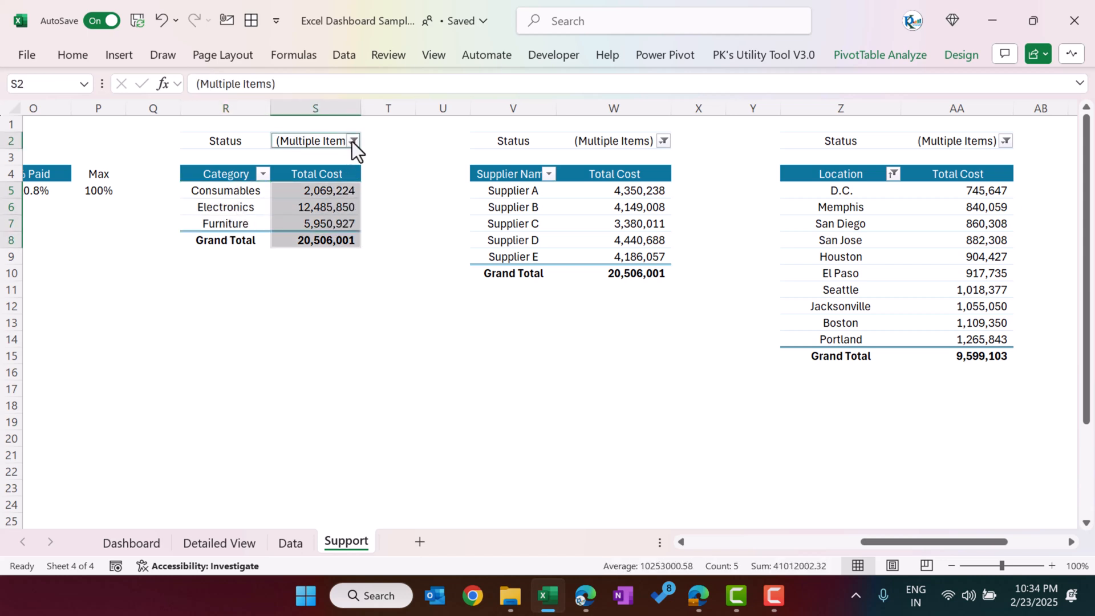
left_click(406, 214)
left_click(428, 204)
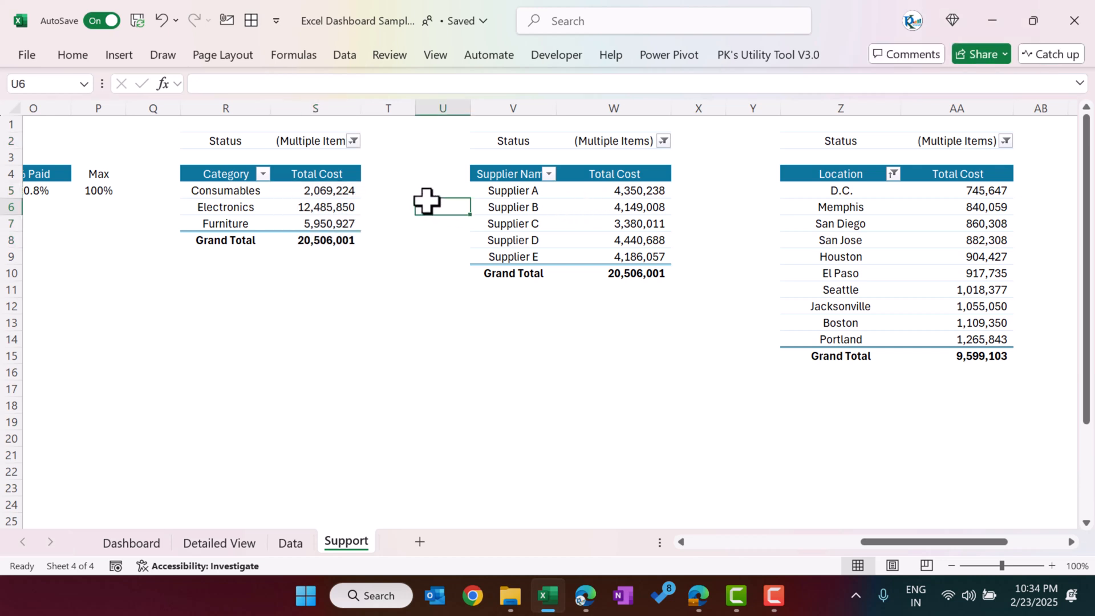
left_click_drag(319, 191, 319, 225)
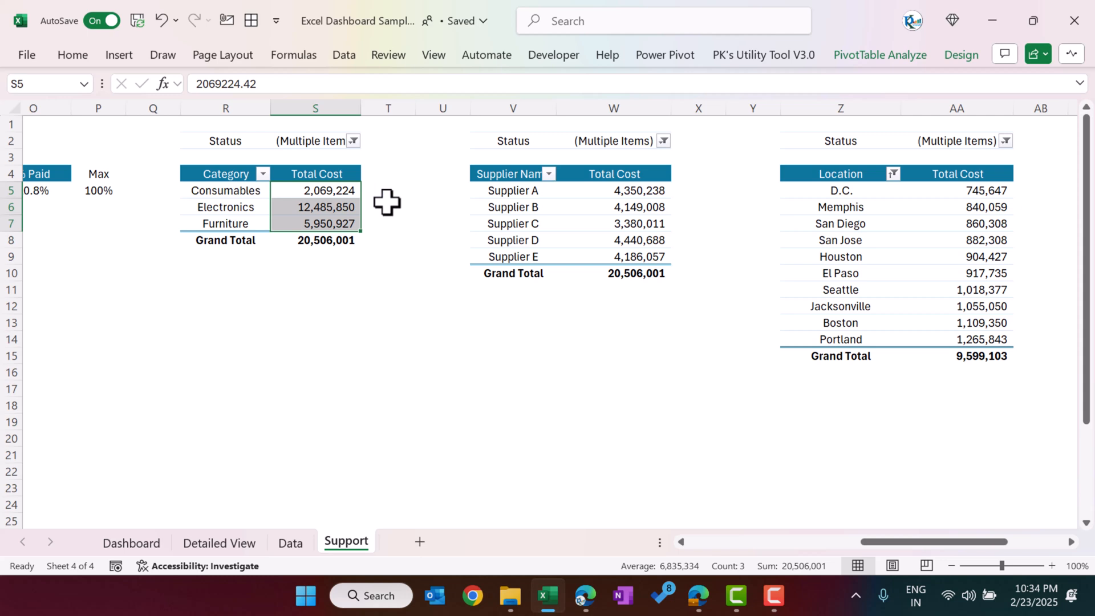
Step: Examine the Supplier Name pivot table's suppliers and their total costs
left_click(477, 200)
left_click_drag(516, 191, 528, 257)
left_click_drag(618, 208, 648, 257)
Step: Examine the Location pivot table and inspect the settings of its Top 10 value filter by Total Cost
left_click_drag(883, 208, 874, 278)
left_click_drag(966, 545, 1019, 546)
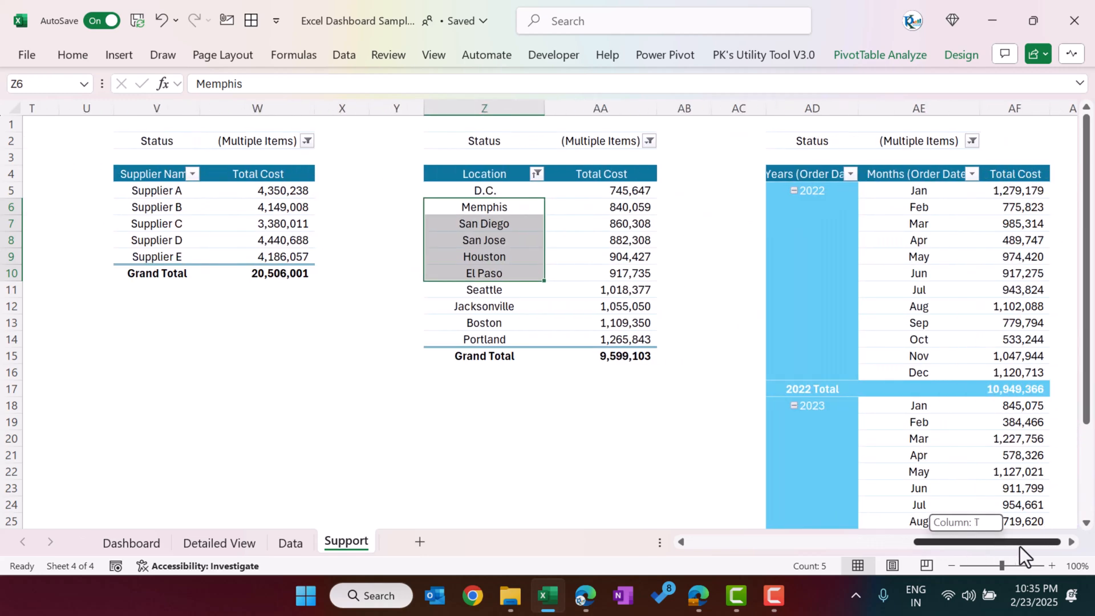
left_click(533, 178)
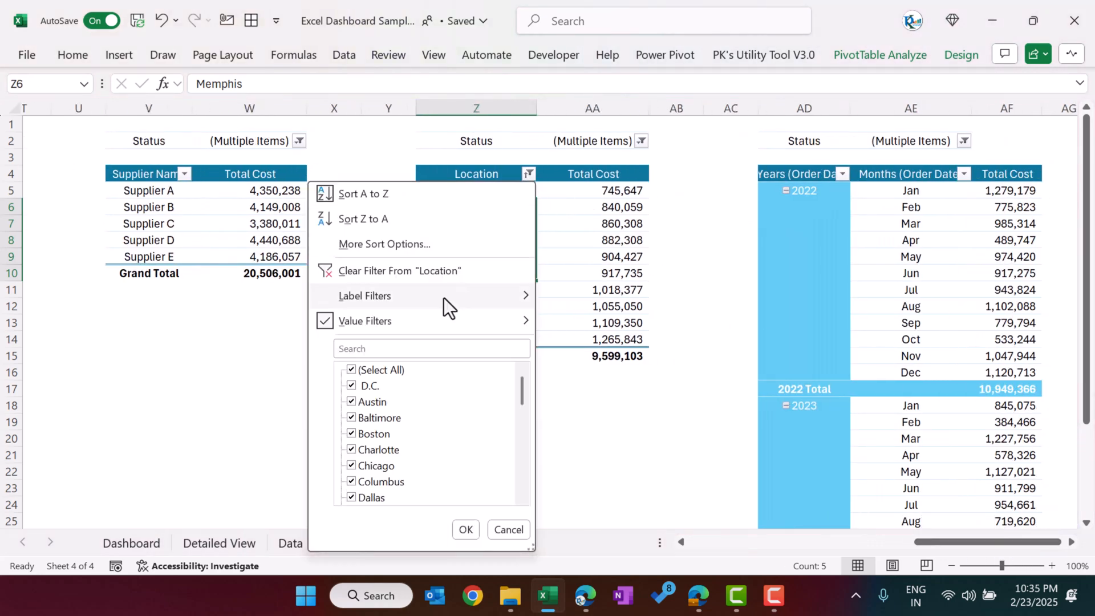
mouse_move(390, 321)
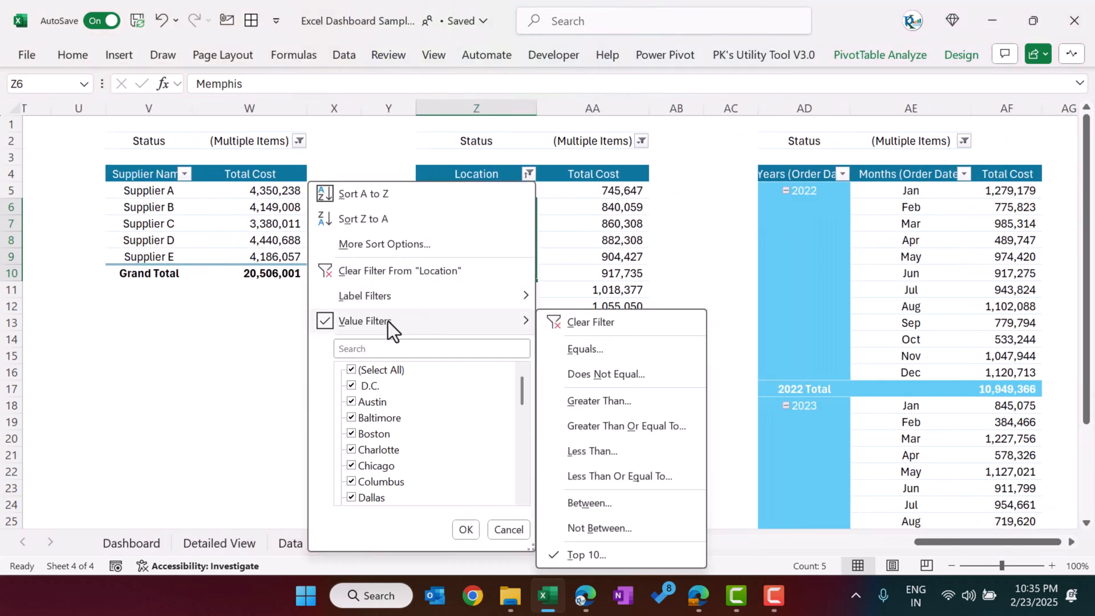
left_click(627, 554)
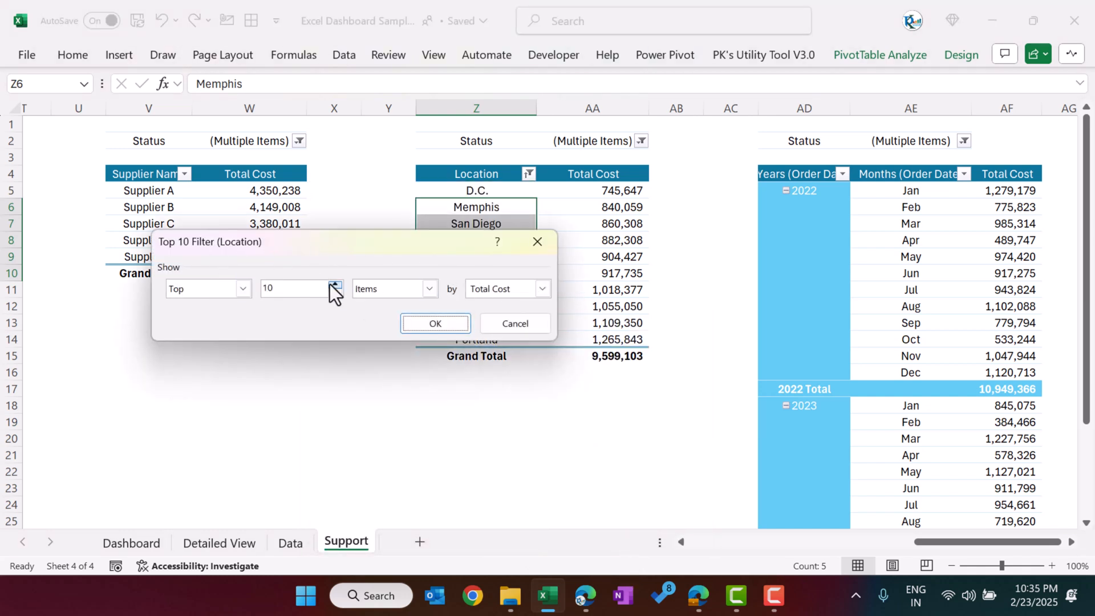
left_click(541, 245)
Step: Clear the Location pivot table's filter to review all locations, and undo the clearing
left_click(528, 174)
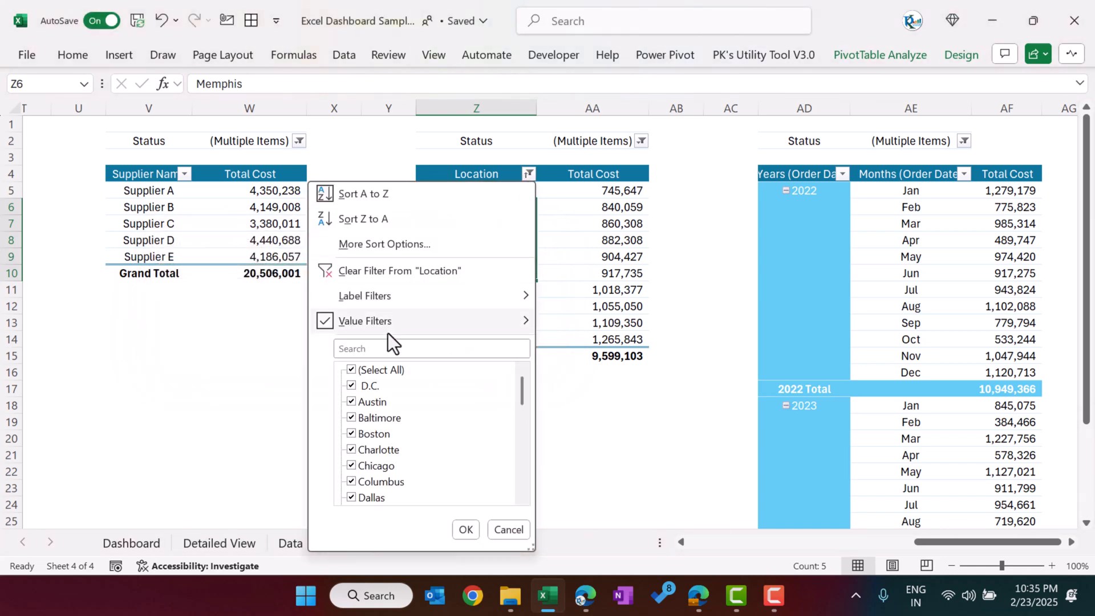
left_click(402, 271)
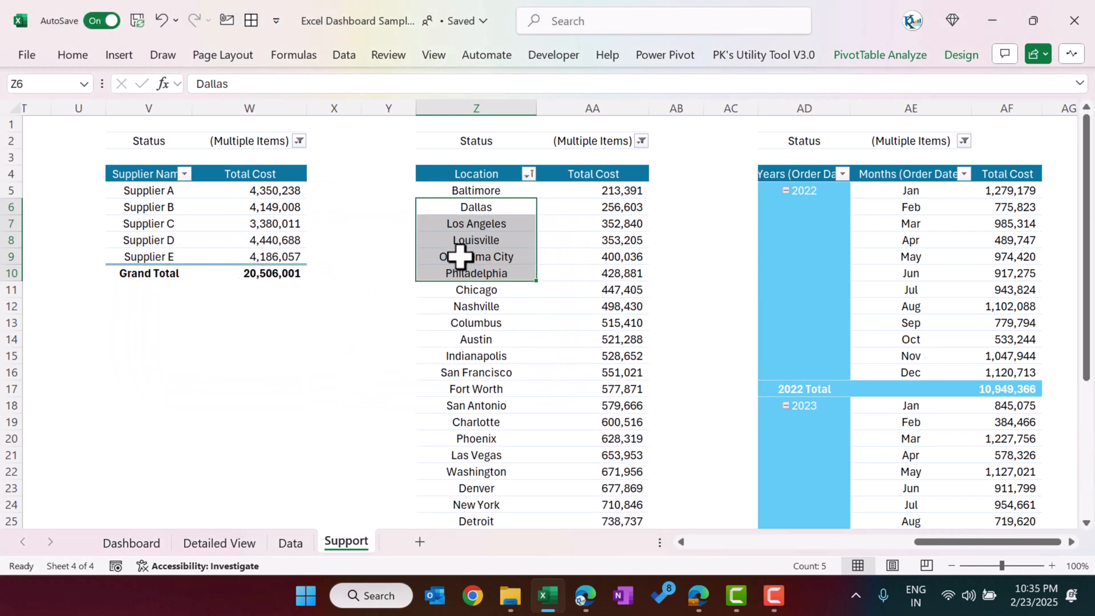
scroll(623, 251, "down", 4)
scroll(623, 251, "down", 2)
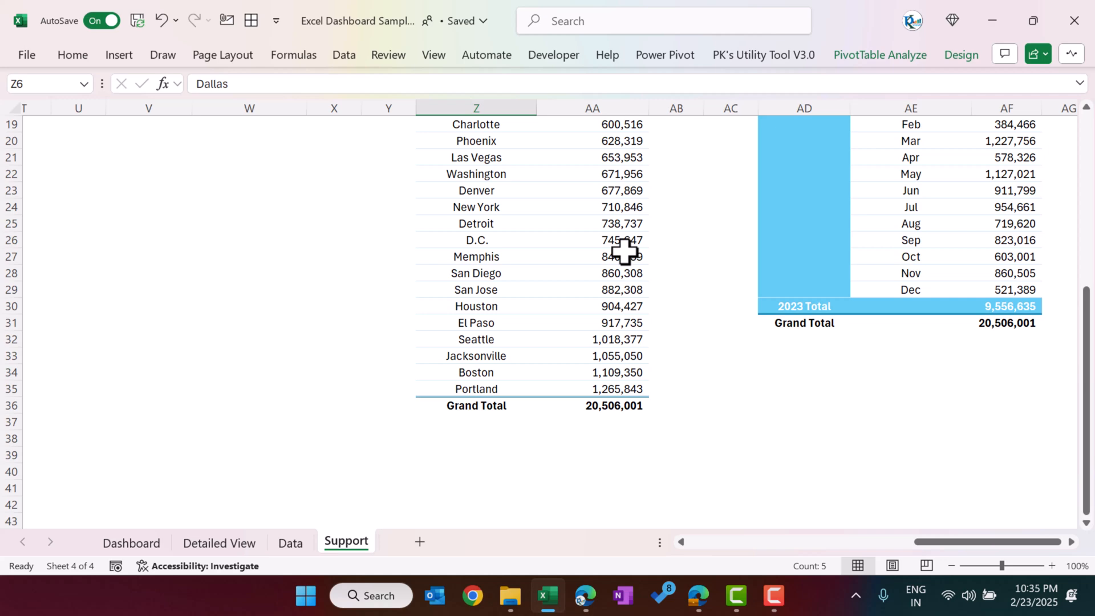
scroll(623, 251, "up", 6)
key("ctrl+z")
scroll(628, 246, "up", 1)
Step: Examine the order-date pivot table's years, months and total costs, and review its Status filter selections
left_click(627, 191)
left_click_drag(1010, 546, 1058, 547)
left_click(1070, 542)
left_click(1071, 542)
left_click(1071, 542)
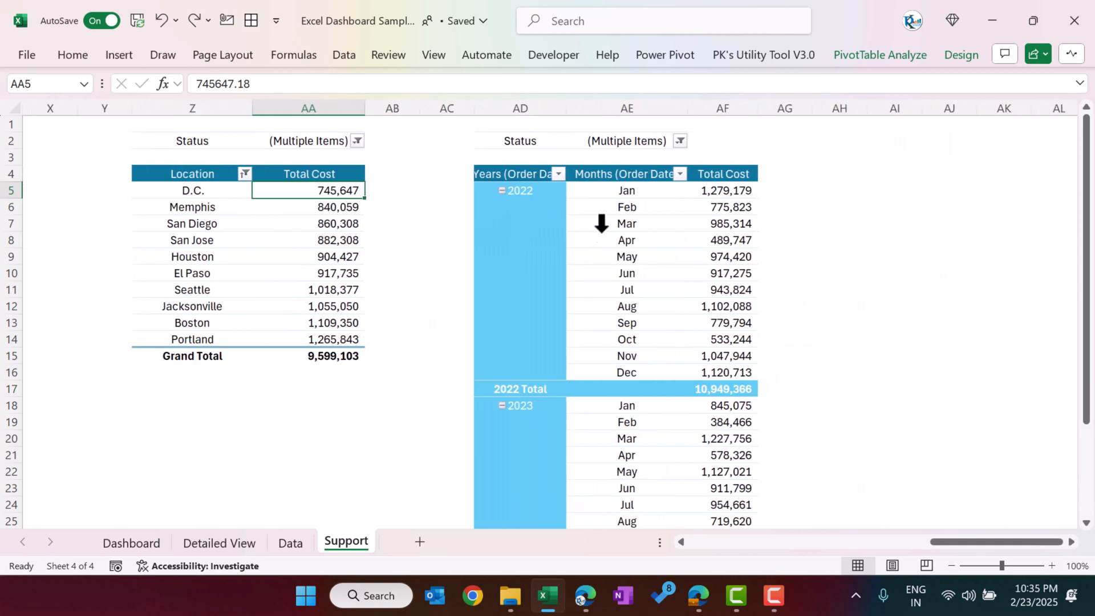
left_click(614, 198)
left_click(529, 192)
left_click_drag(633, 190, 650, 290)
left_click_drag(731, 190, 762, 302)
left_click(682, 142)
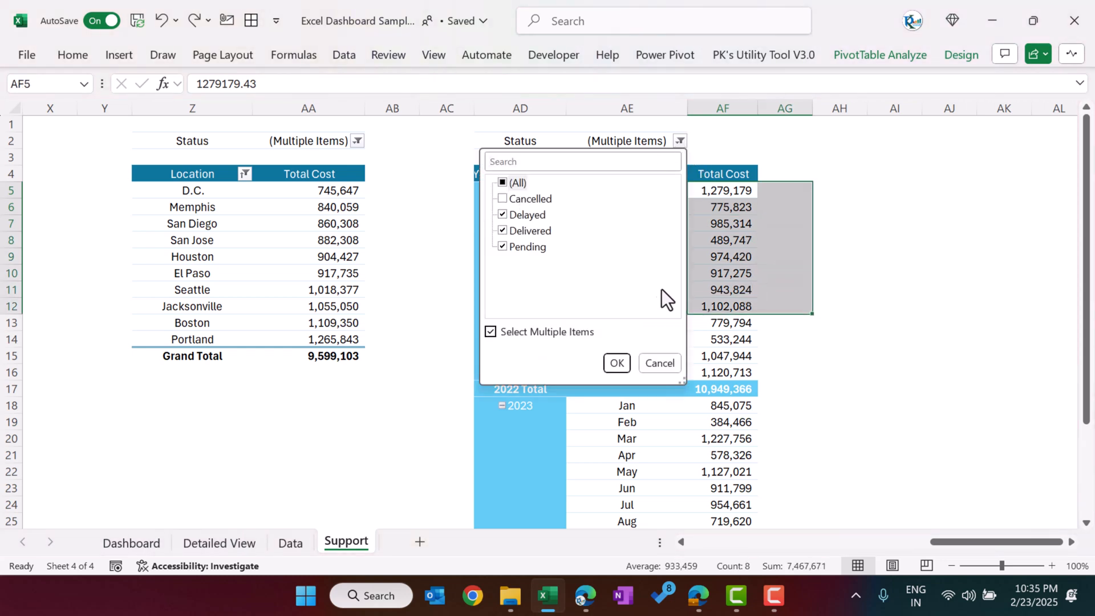
left_click(655, 368)
left_click(642, 323)
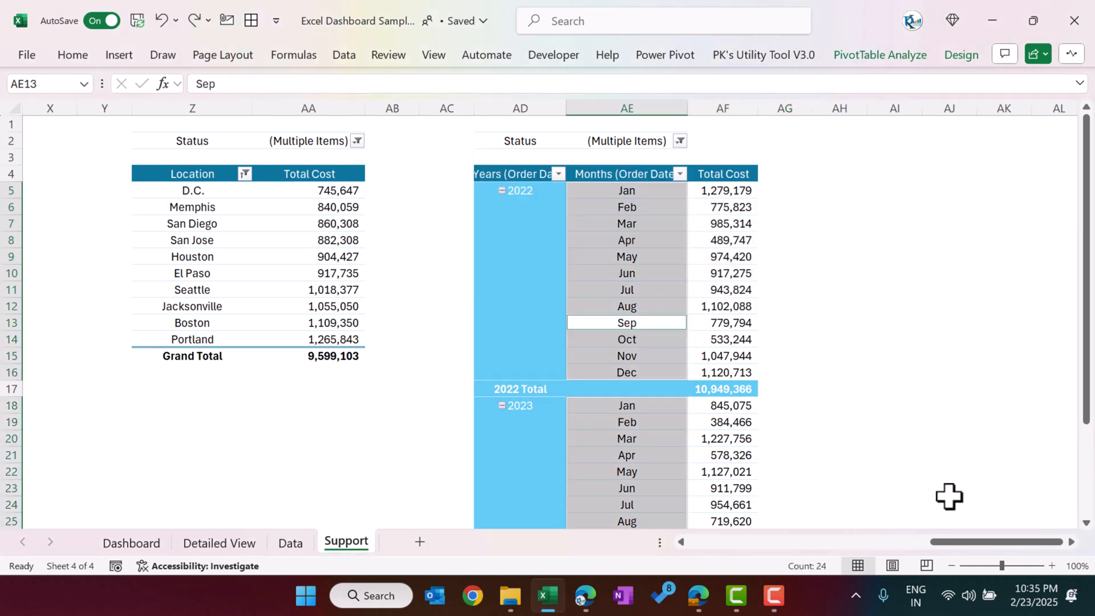
Step: Return to the Dashboard sheet and add a new blank worksheet directly after it
left_click_drag(961, 545, 656, 539)
left_click(129, 543)
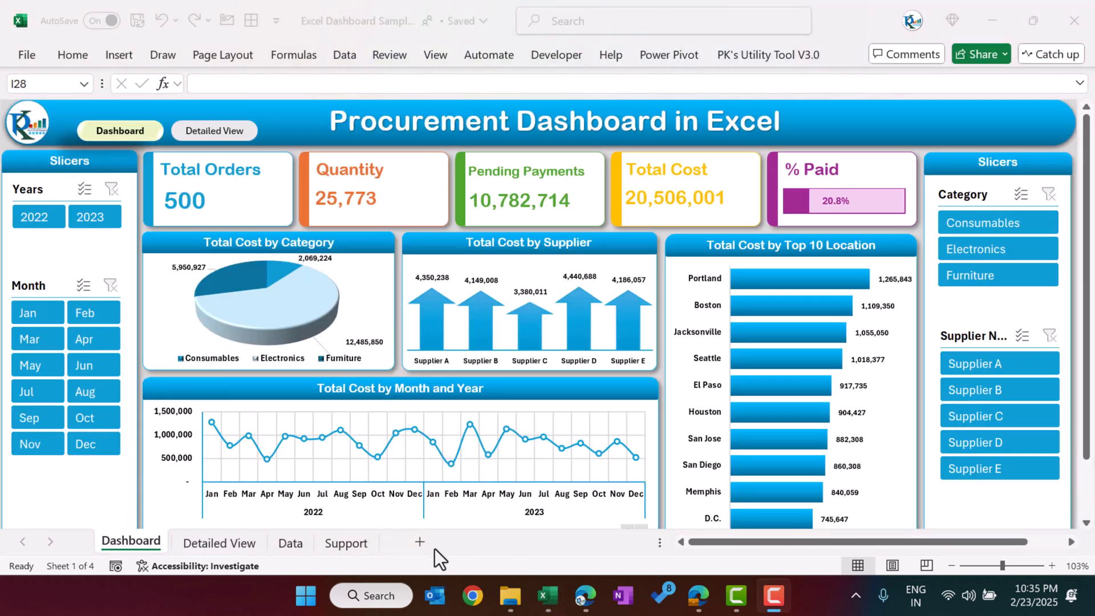
left_click(421, 543)
left_click(179, 243)
left_click(127, 56)
left_click(192, 124)
left_click(163, 120)
left_click(402, 349)
left_click(215, 174)
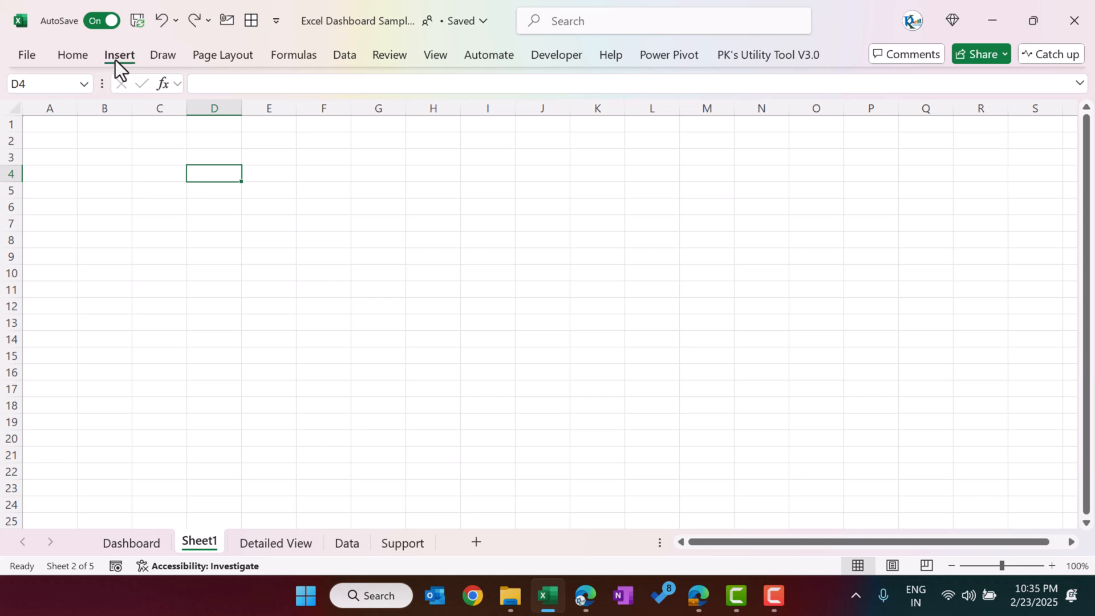
Step: Draw a rounded rectangle about 6.33 cm wide and 3.25 cm high over C5:F11, and reduce its corner rounding
left_click(115, 60)
left_click(257, 121)
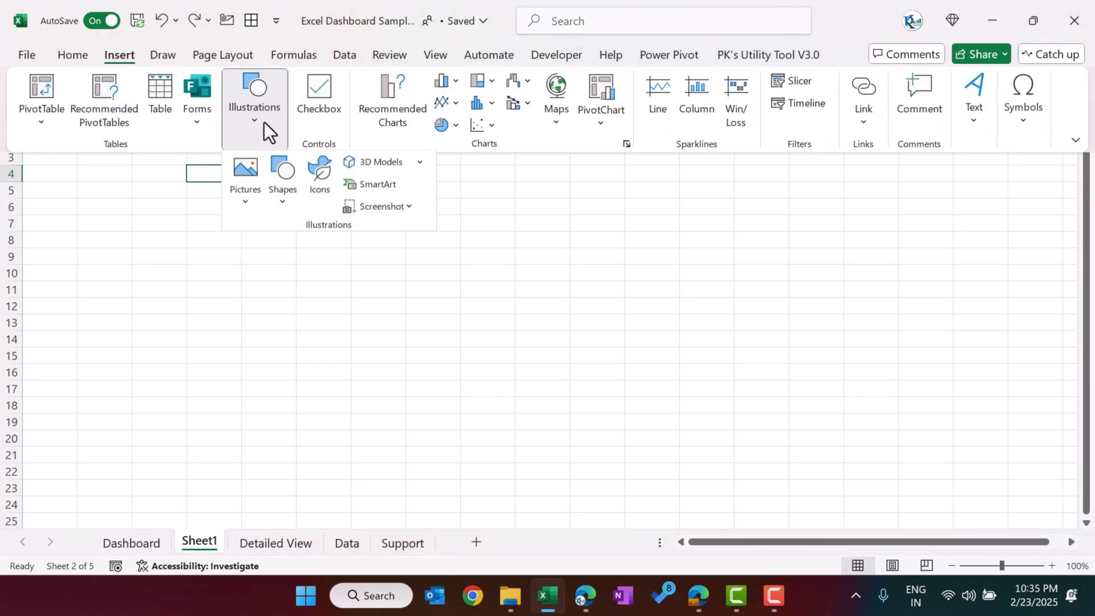
left_click(281, 207)
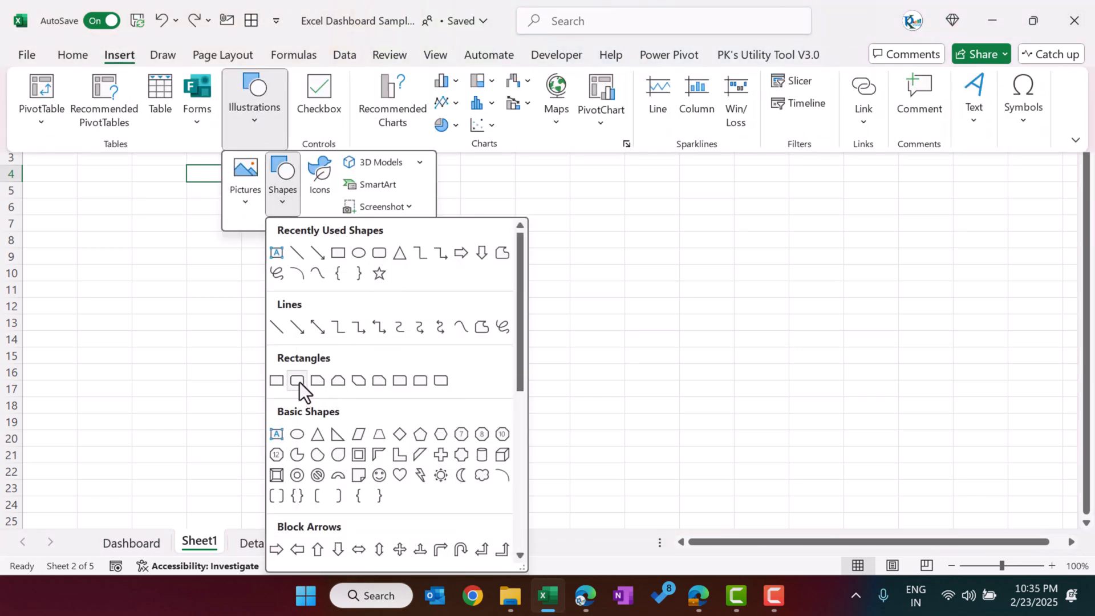
left_click(296, 386)
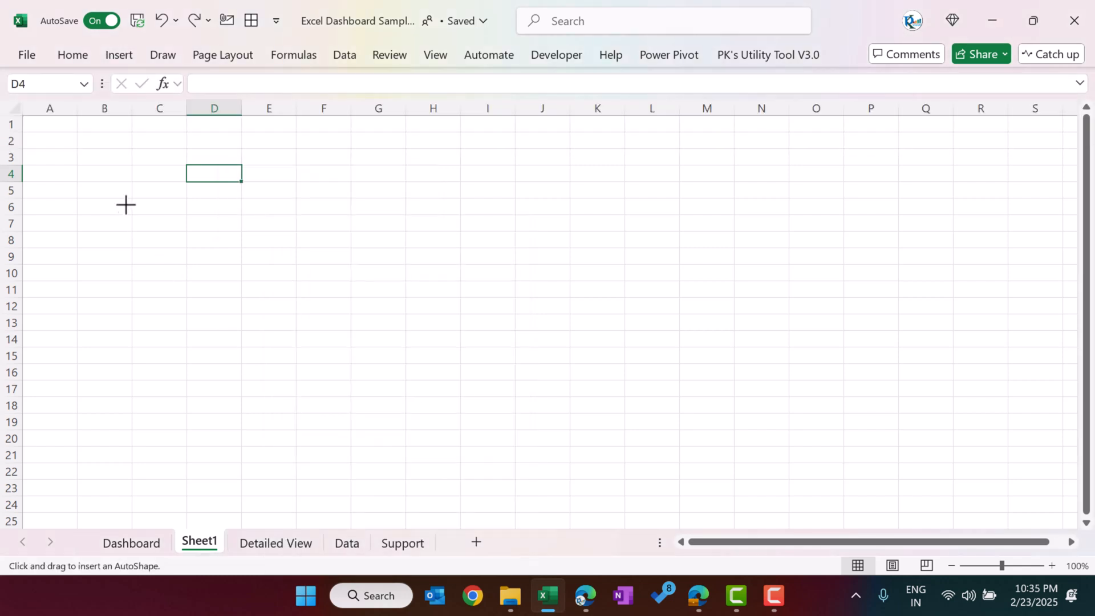
left_click_drag(132, 189, 337, 293)
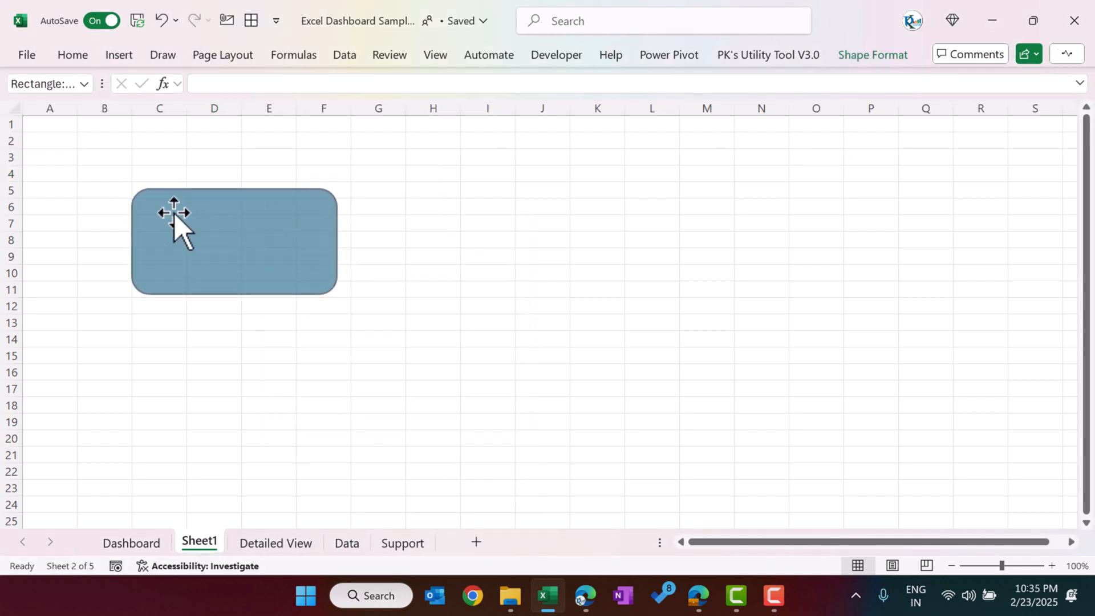
left_click_drag(149, 189, 139, 188)
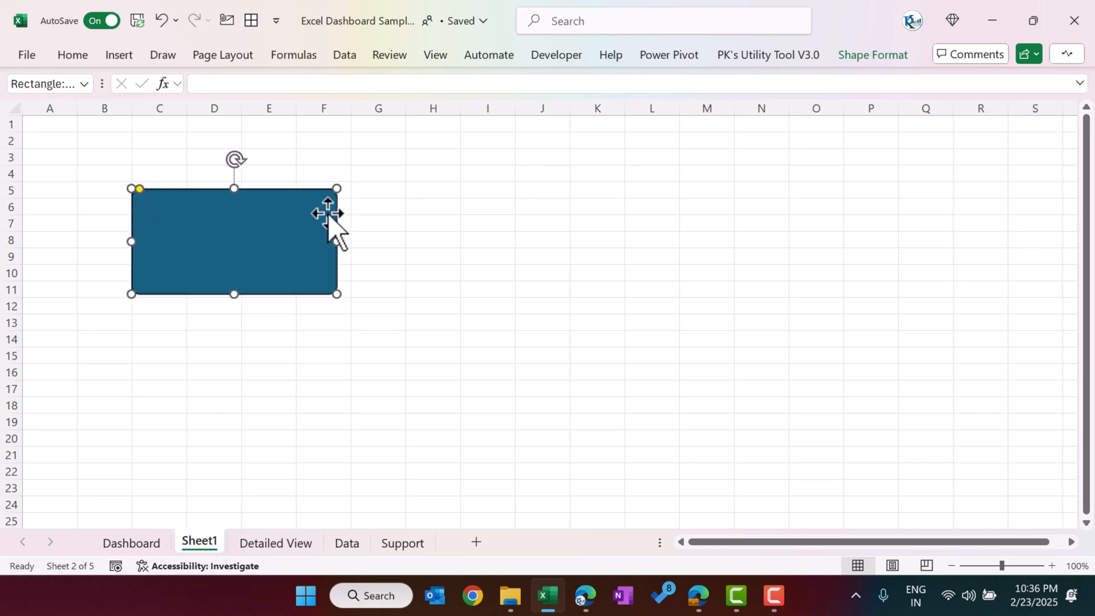
Step: Fill the rounded rectangle with white
left_click(396, 213)
left_click(306, 226)
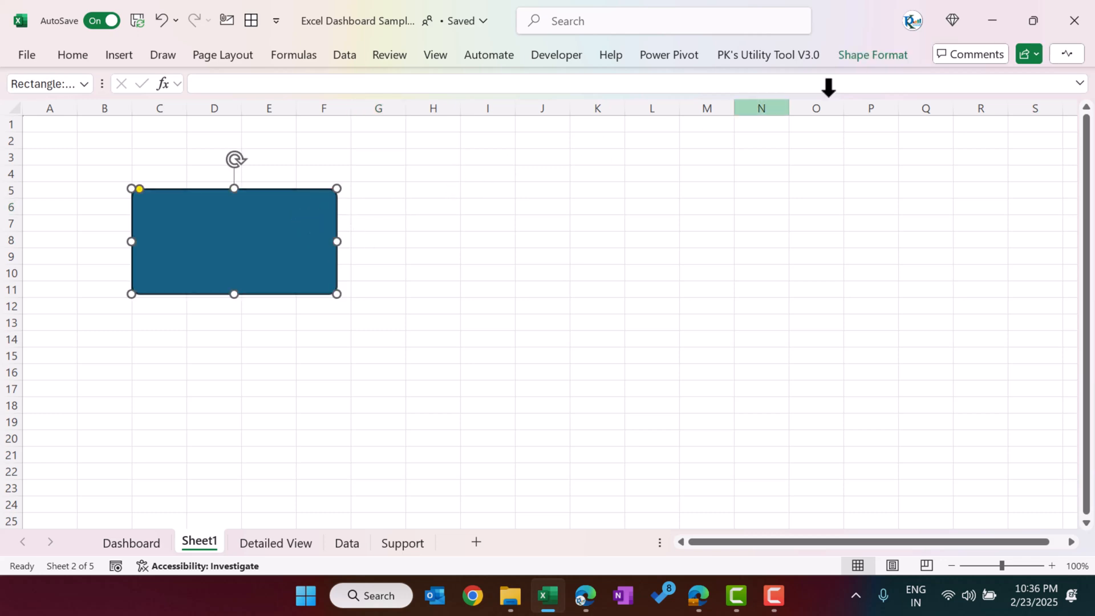
left_click(883, 59)
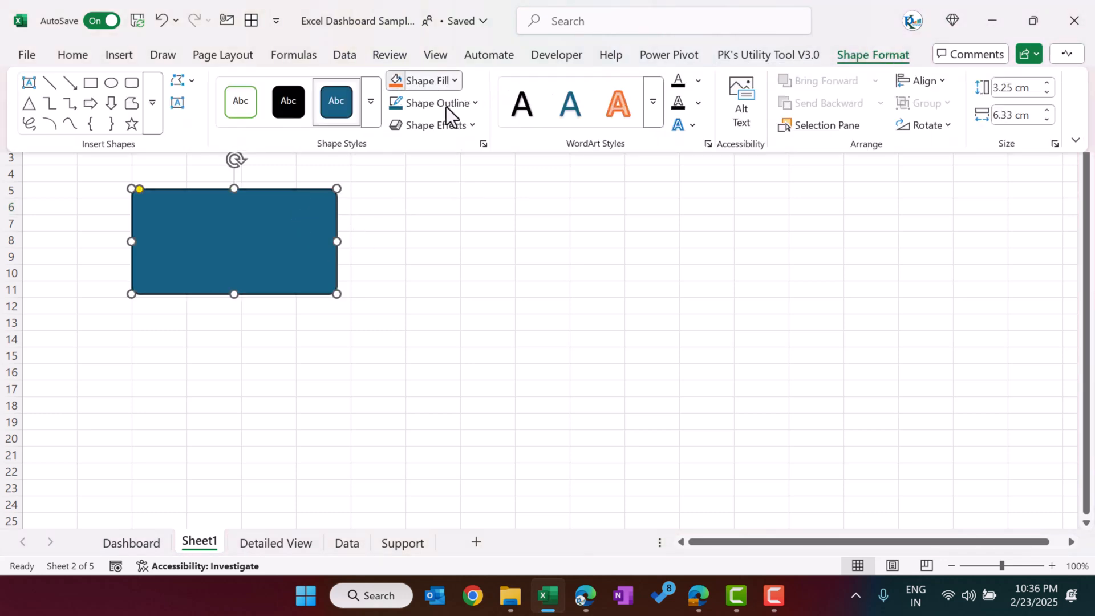
left_click(425, 81)
left_click(395, 191)
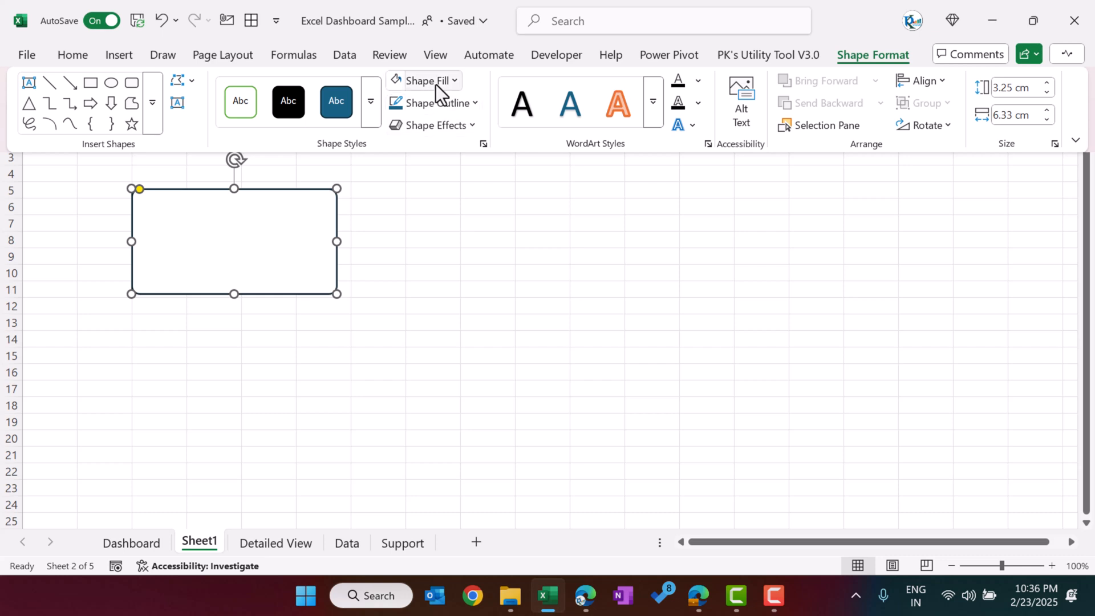
Step: Give the rounded rectangle a thinner outline in the bright blue theme colour, and compare it with the Dashboard's chart cards
left_click(434, 106)
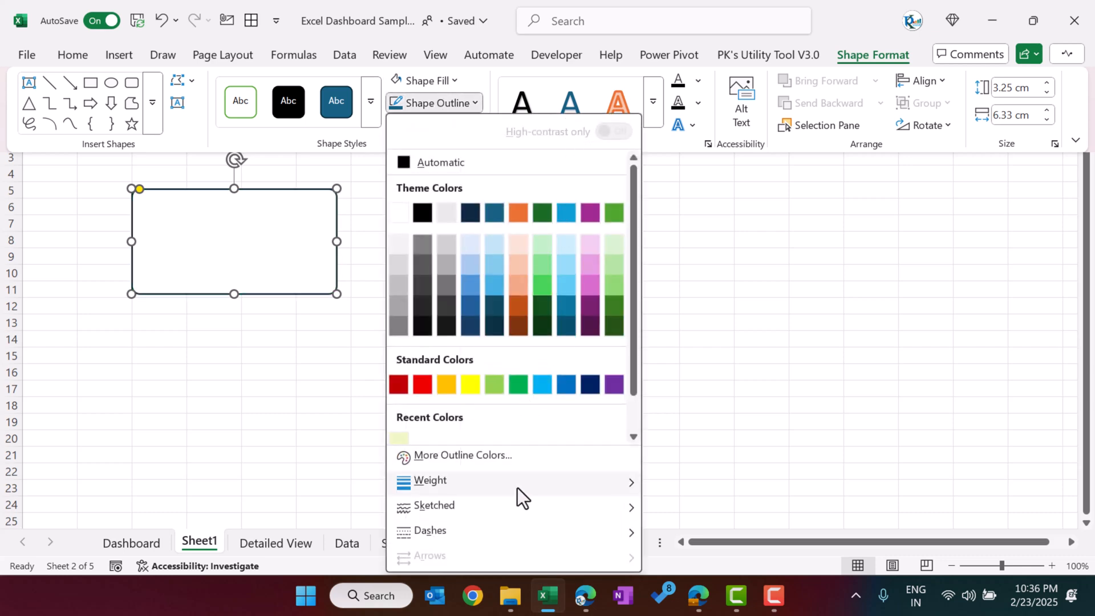
mouse_move(517, 484)
left_click(714, 371)
left_click(429, 104)
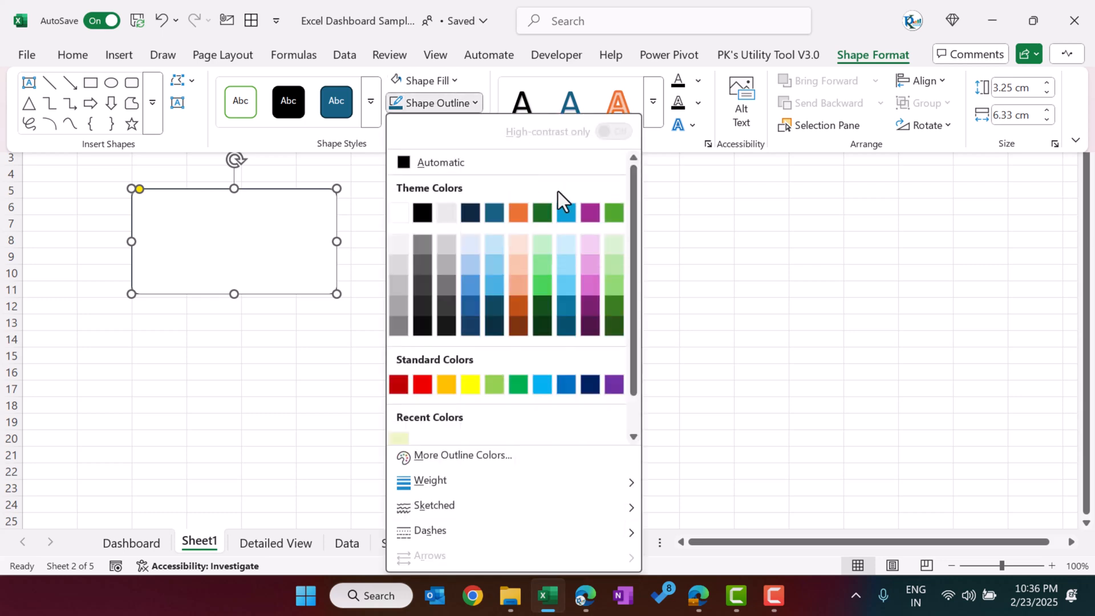
left_click(566, 211)
left_click(477, 177)
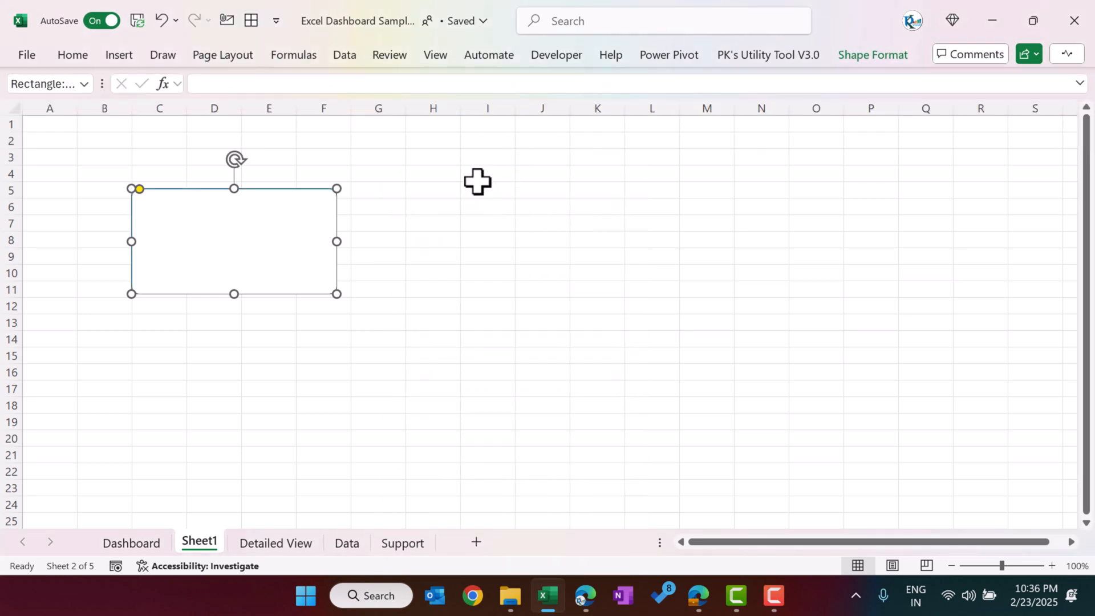
left_click(136, 547)
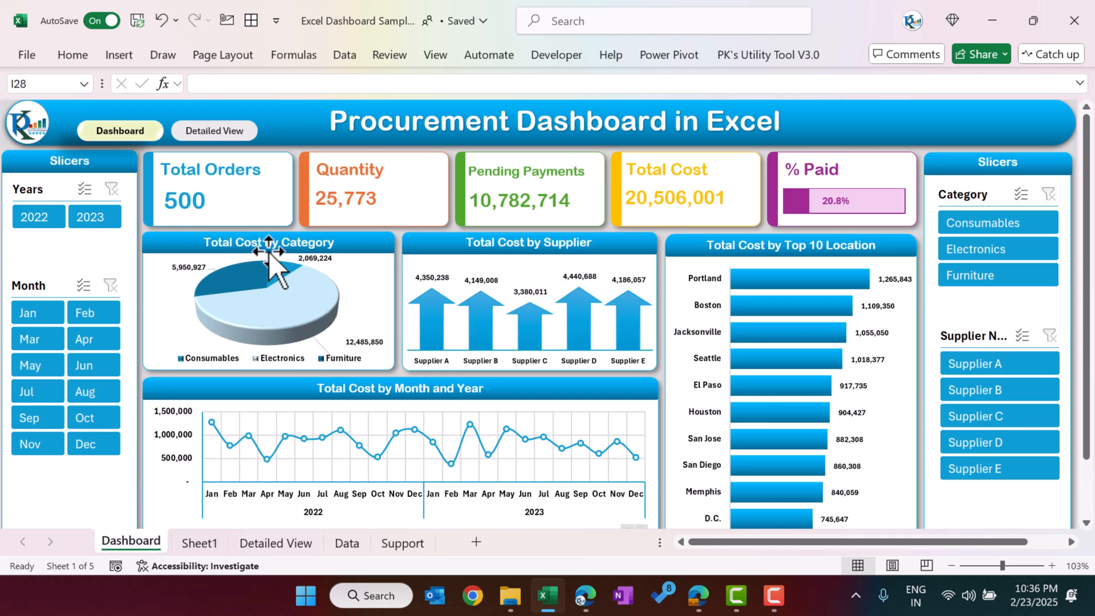
left_click(198, 542)
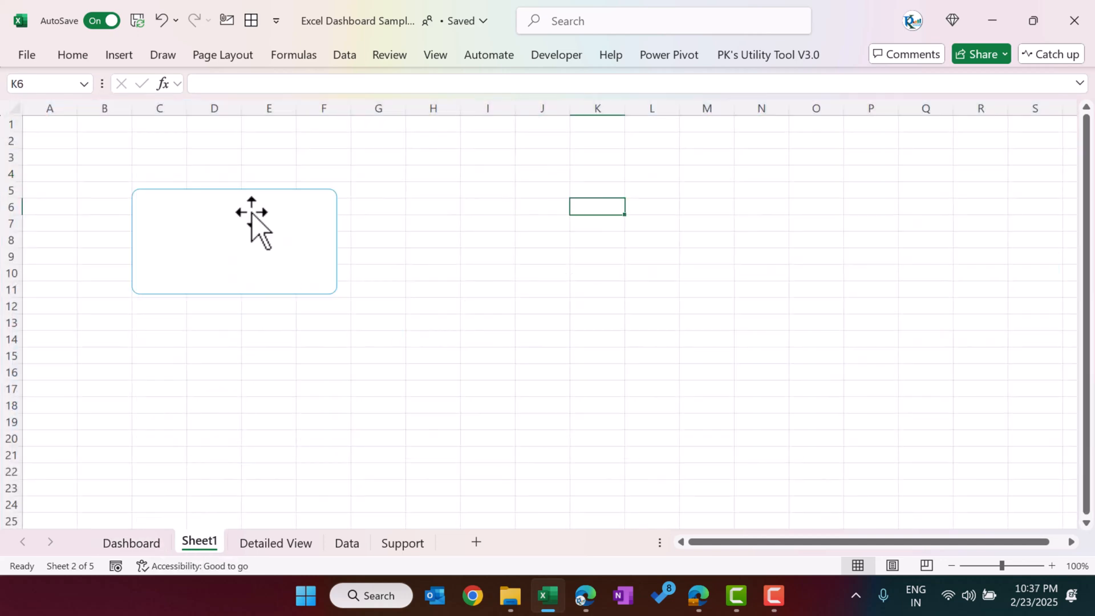
Step: Draw a rectangle with rounded top corners and place it along the upper edge of the white card
left_click(455, 221)
left_click(133, 65)
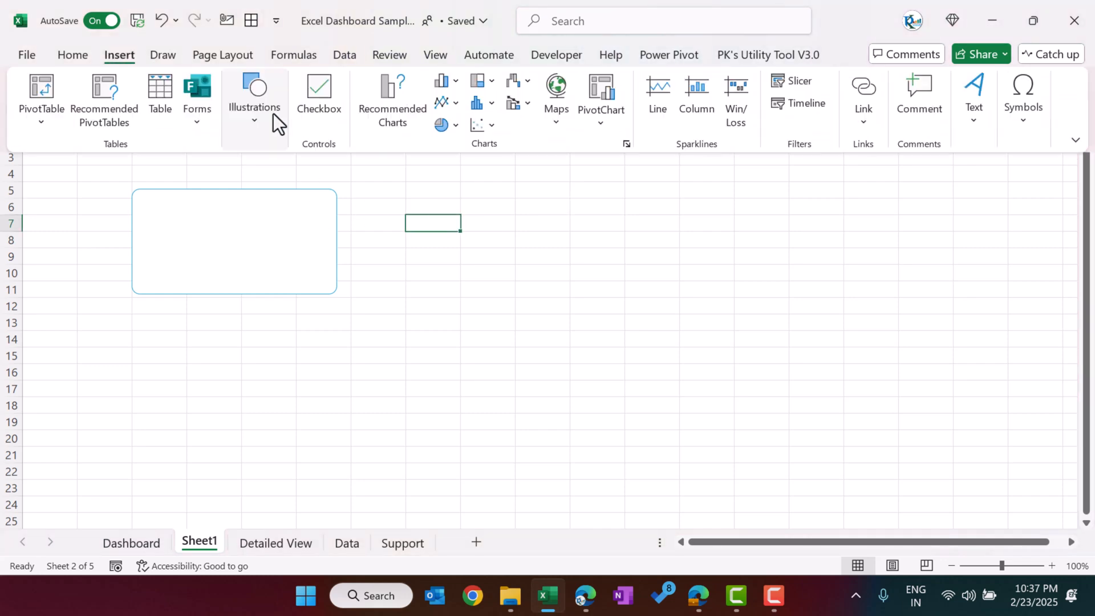
left_click(261, 128)
left_click(288, 205)
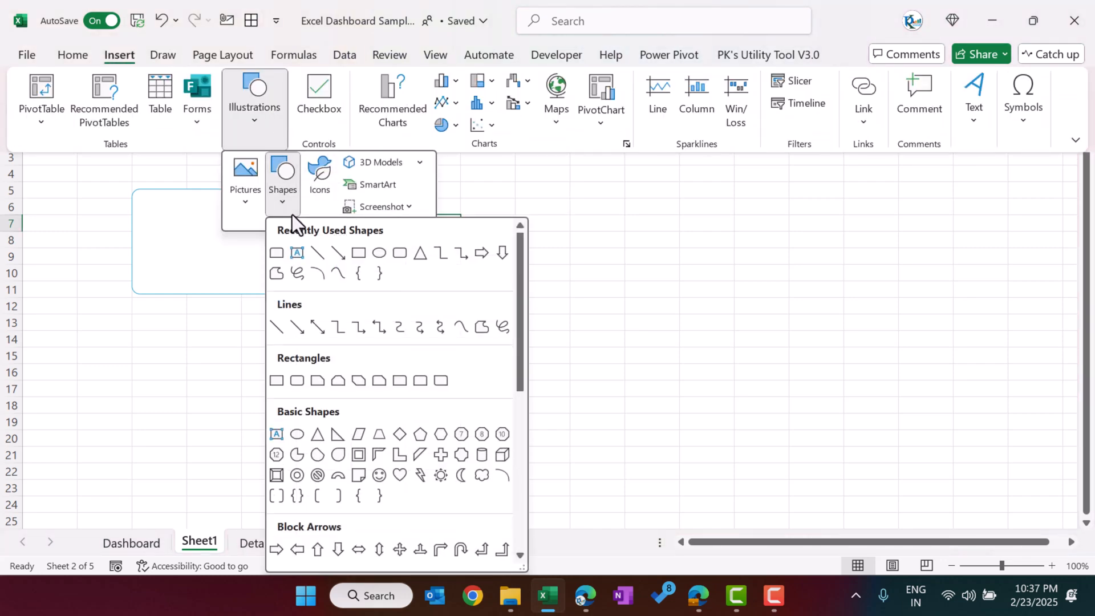
left_click(422, 381)
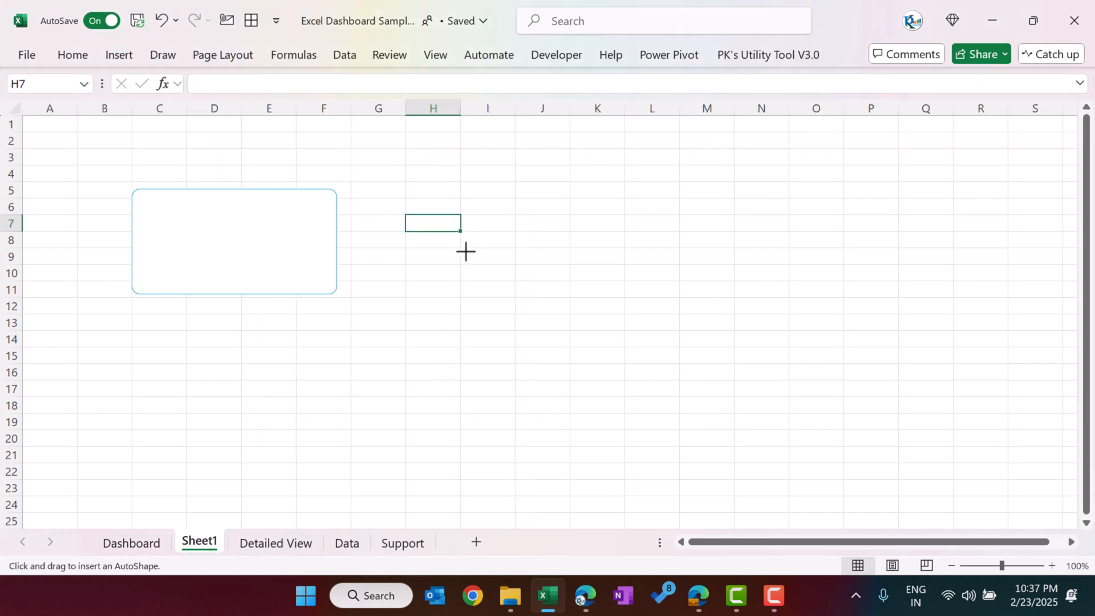
left_click(462, 237)
left_click_drag(461, 278, 235, 215)
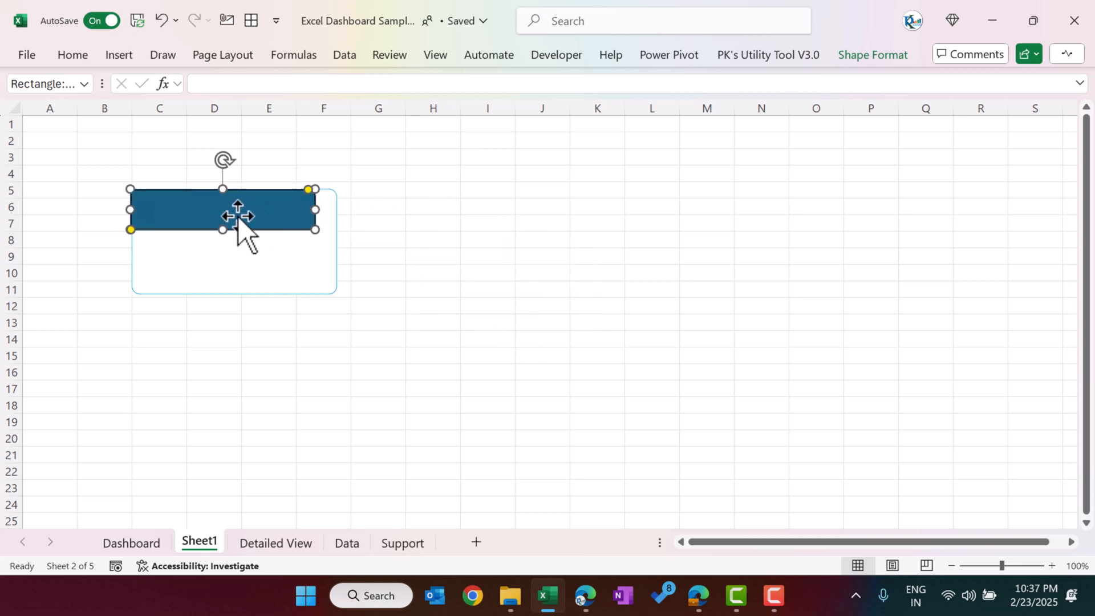
Step: Resize the header shape to match the card's width, about 6.35 cm, and reduce its height to about 0.95 cm
left_click_drag(316, 211, 338, 213)
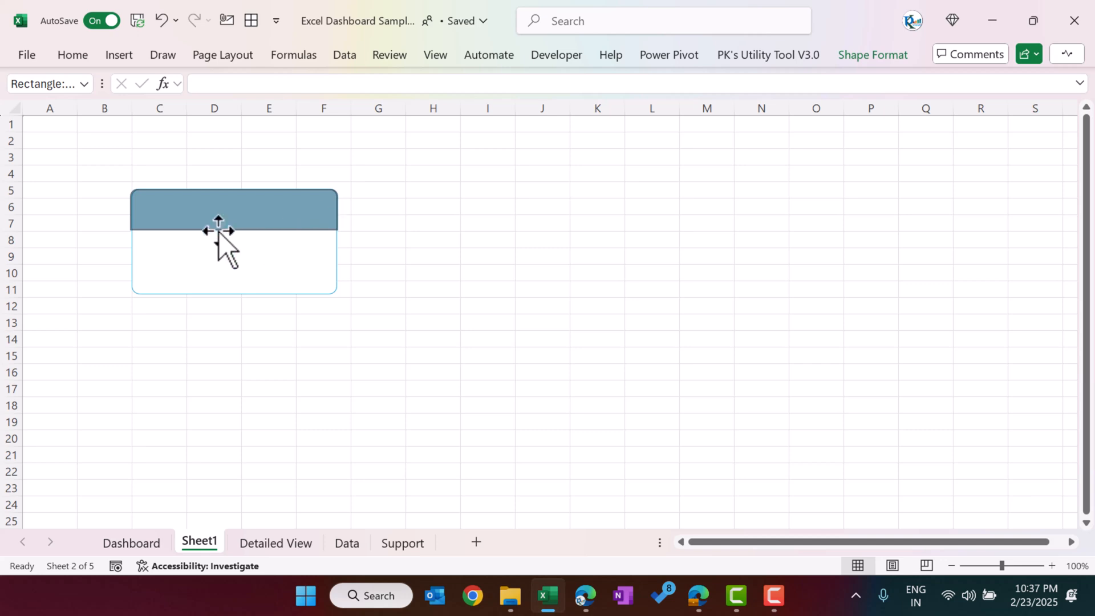
left_click_drag(234, 228, 232, 222)
left_click_drag(130, 203, 131, 204)
Step: Copy the white card's formatting onto the header shape with Format Painter
left_click(228, 294)
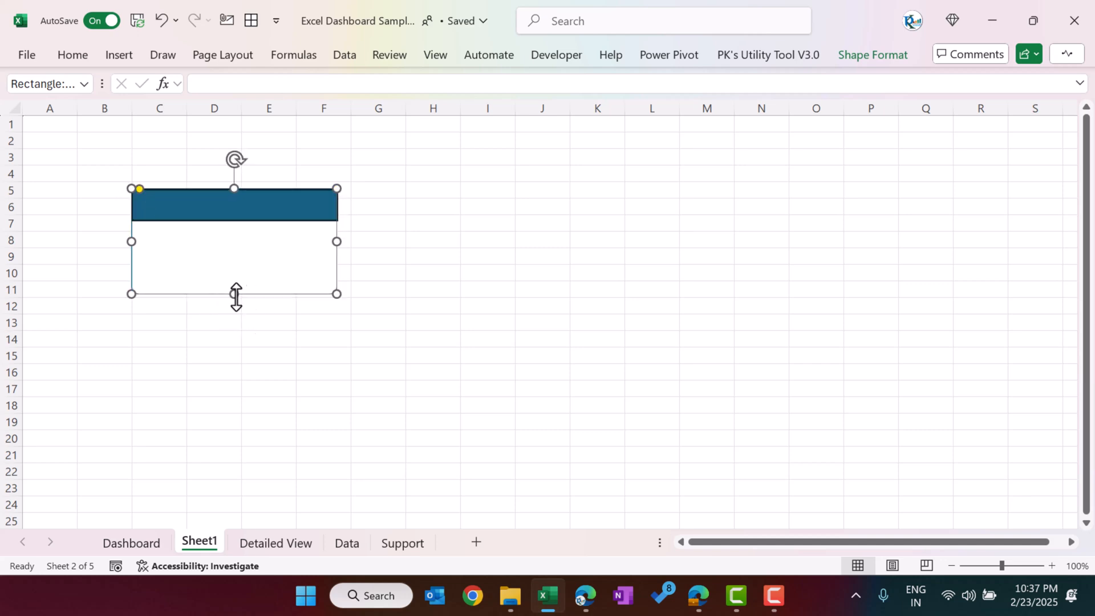
double_click(81, 59)
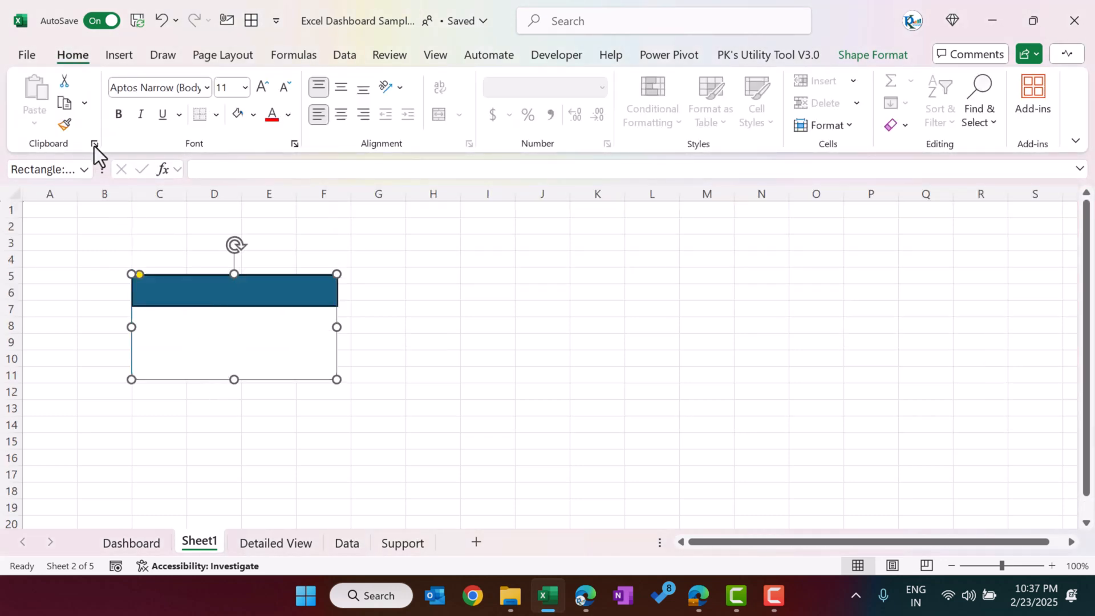
left_click(65, 127)
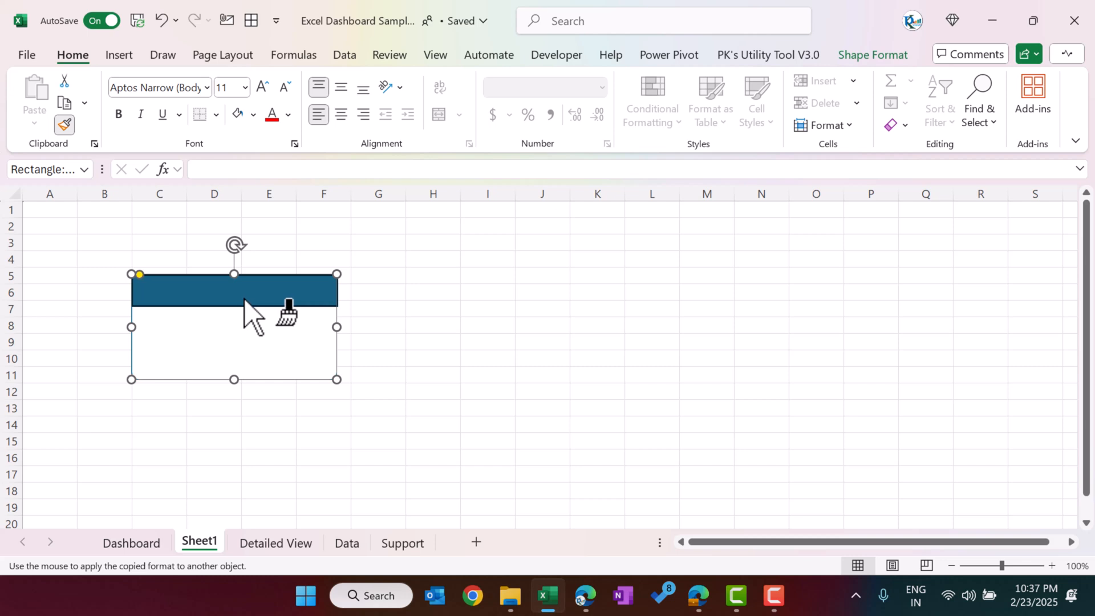
left_click(242, 298)
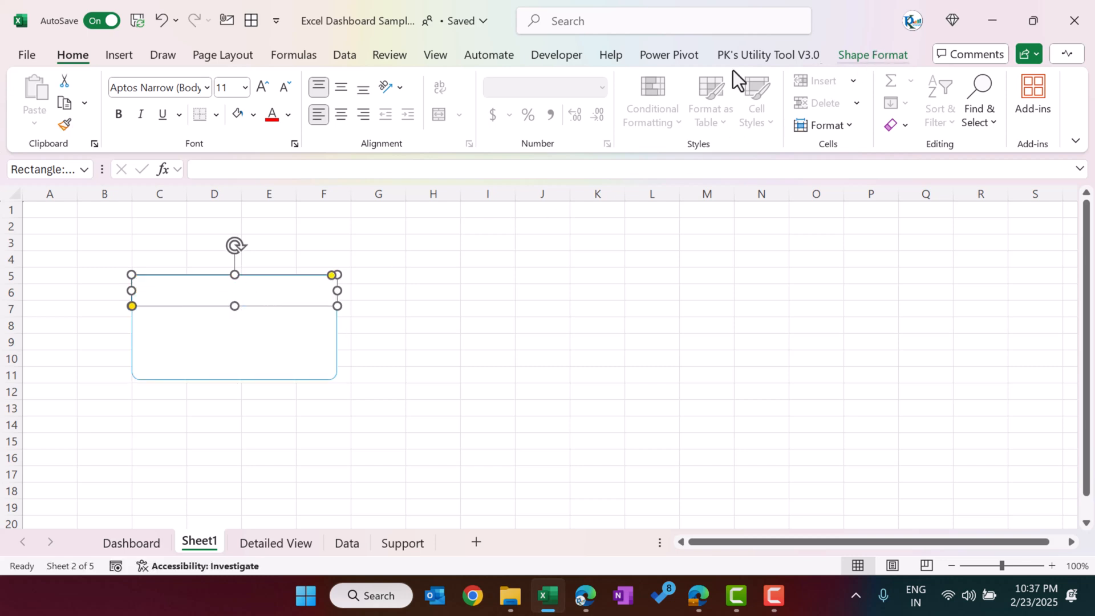
Step: Fill the header shape with the bright blue theme colour and apply a dark-variation gradient that deepens toward its lower edge
left_click(873, 55)
left_click(454, 81)
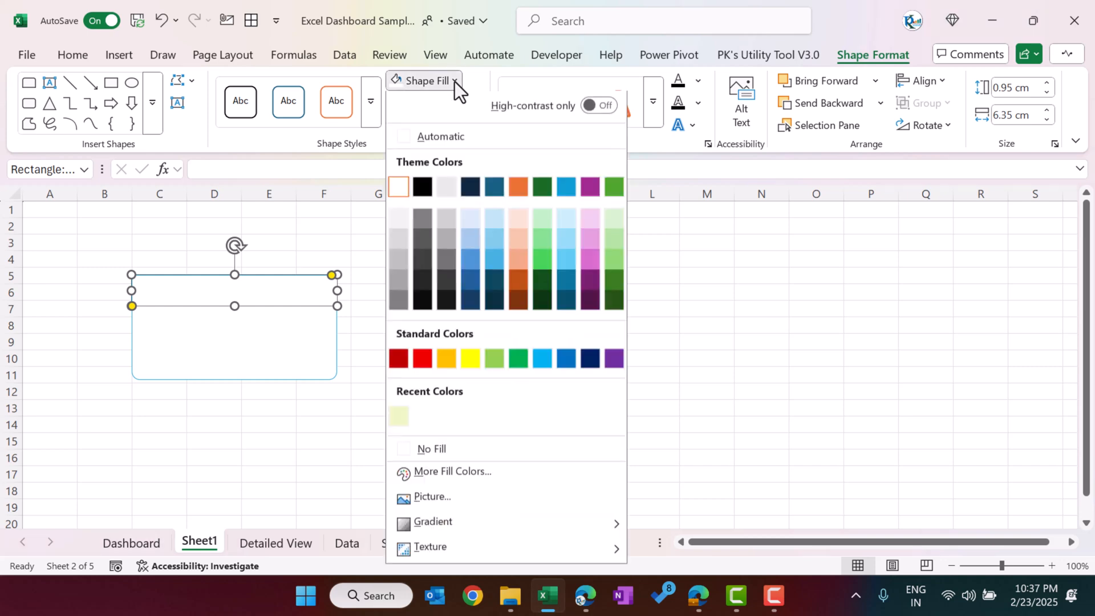
left_click(567, 192)
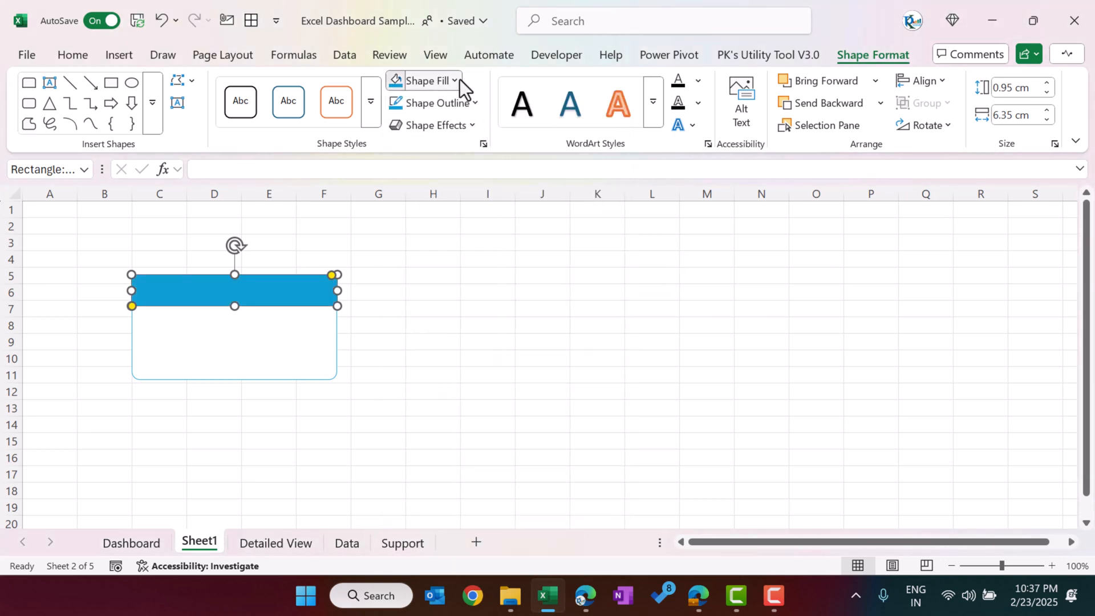
left_click(456, 81)
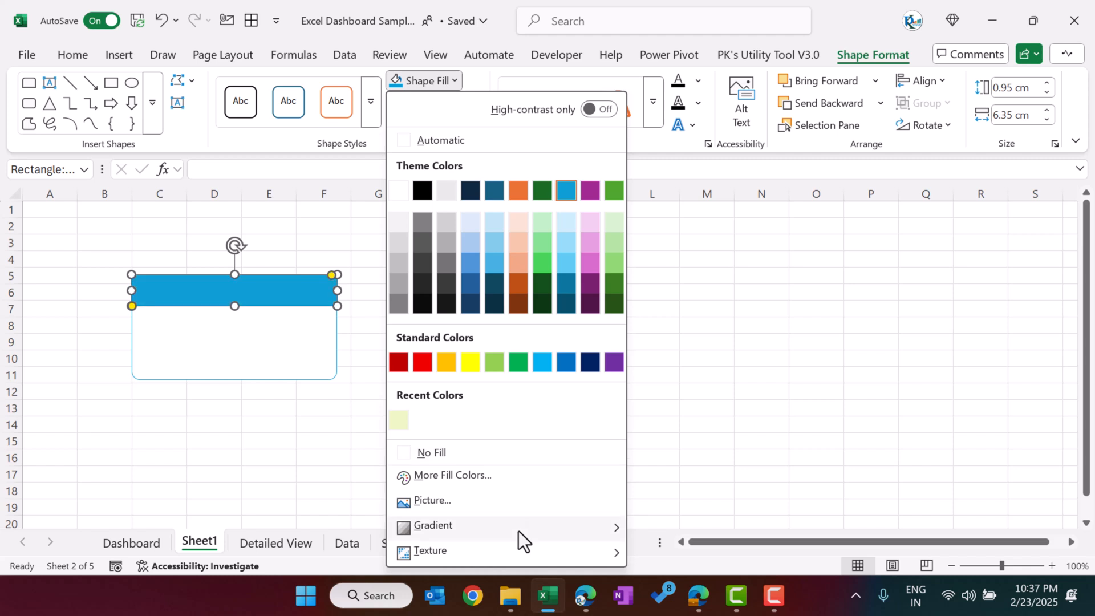
mouse_move(523, 531)
scroll(745, 473, "down", 1)
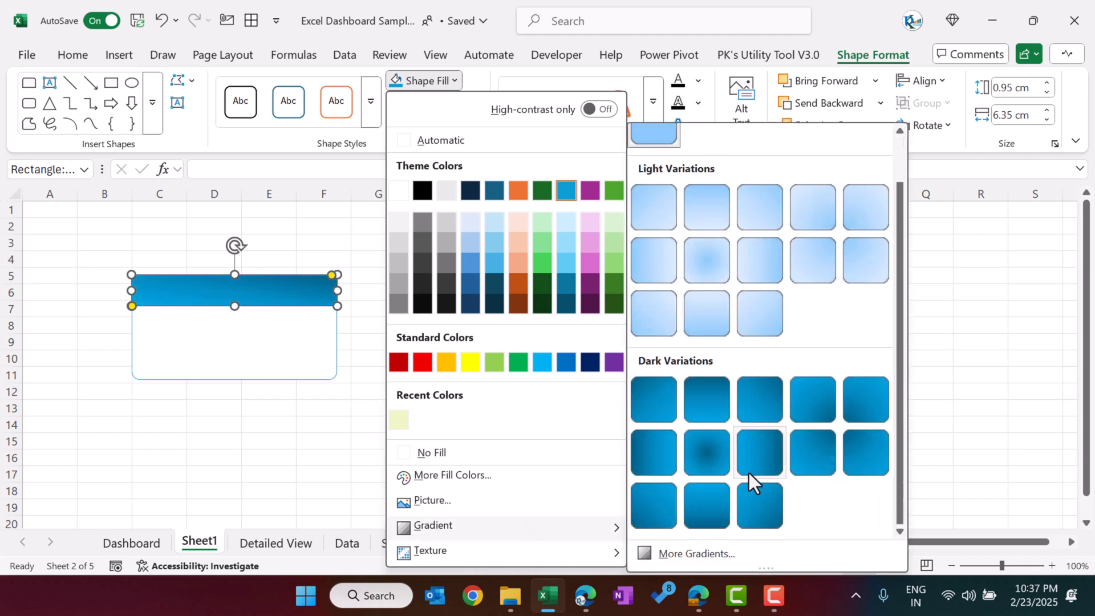
left_click(707, 509)
left_click(591, 344)
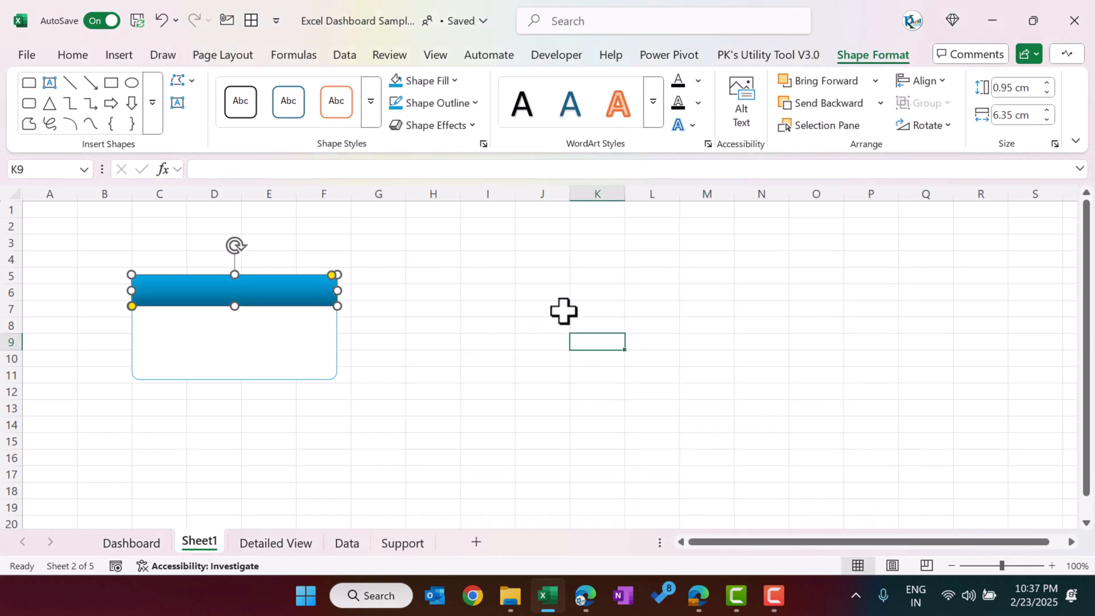
left_click(535, 296)
Step: Reduce the header shape's height slightly and round its upper corners to match the white card, comparing it with the Dashboard's chart cards
left_click(242, 306)
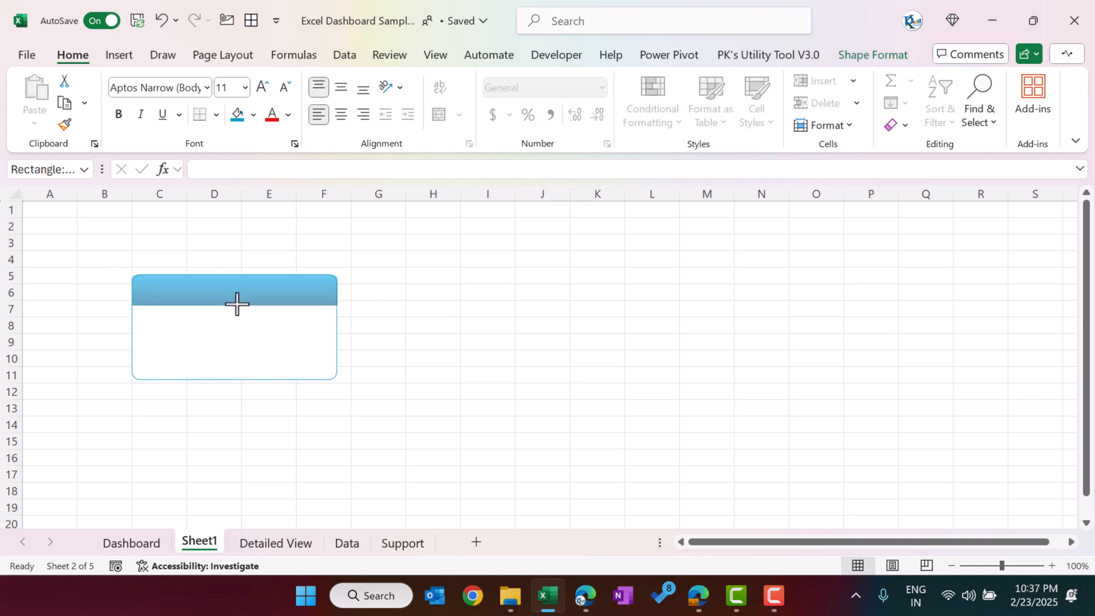
left_click(422, 296)
left_click(146, 544)
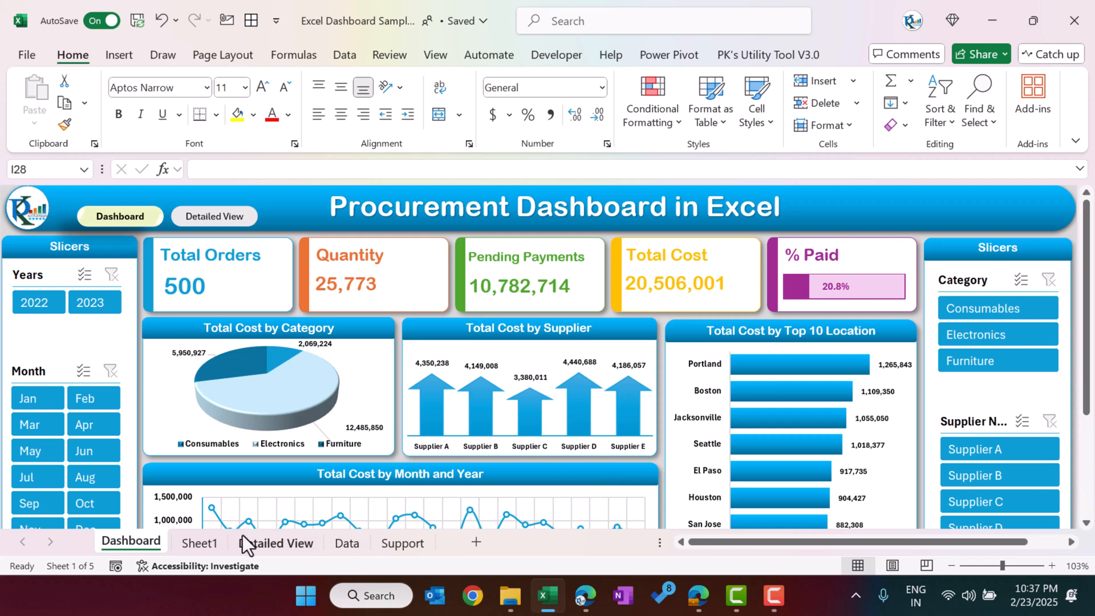
left_click(201, 542)
left_click(426, 274)
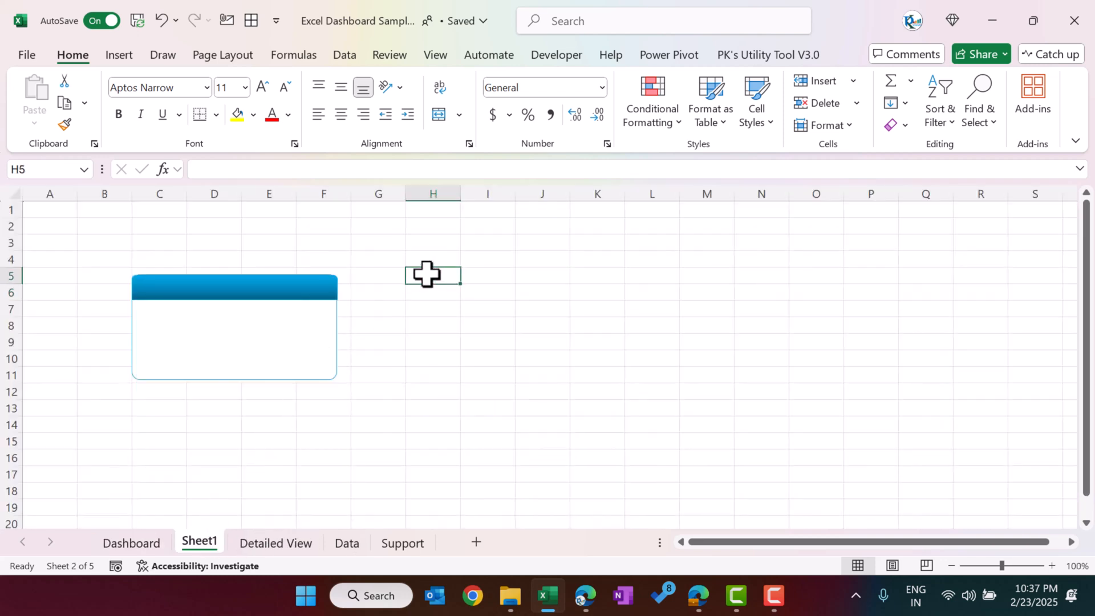
left_click(326, 291)
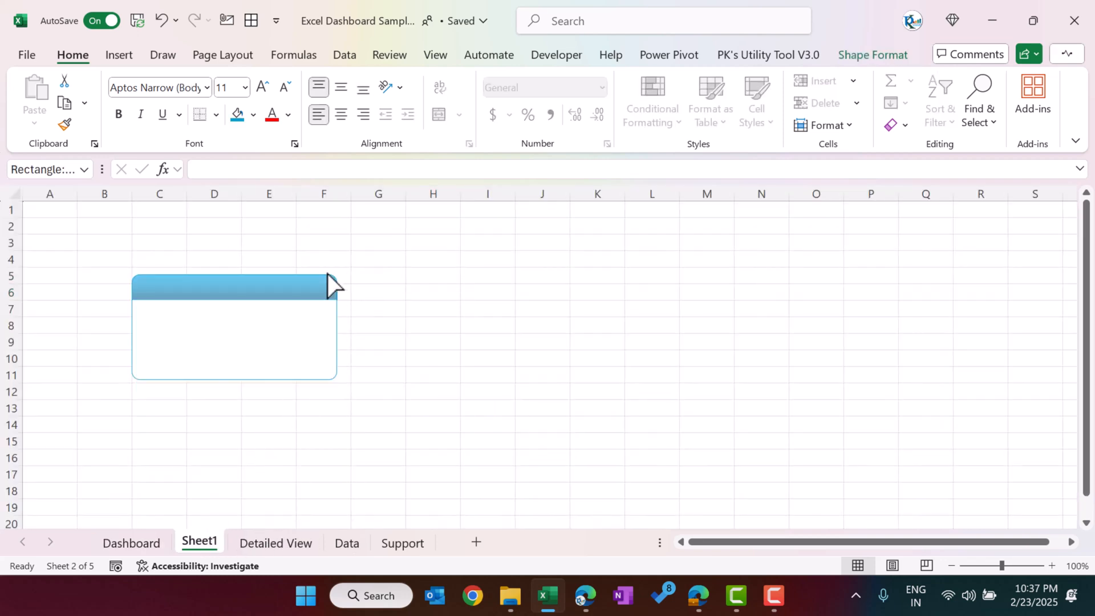
left_click(415, 279)
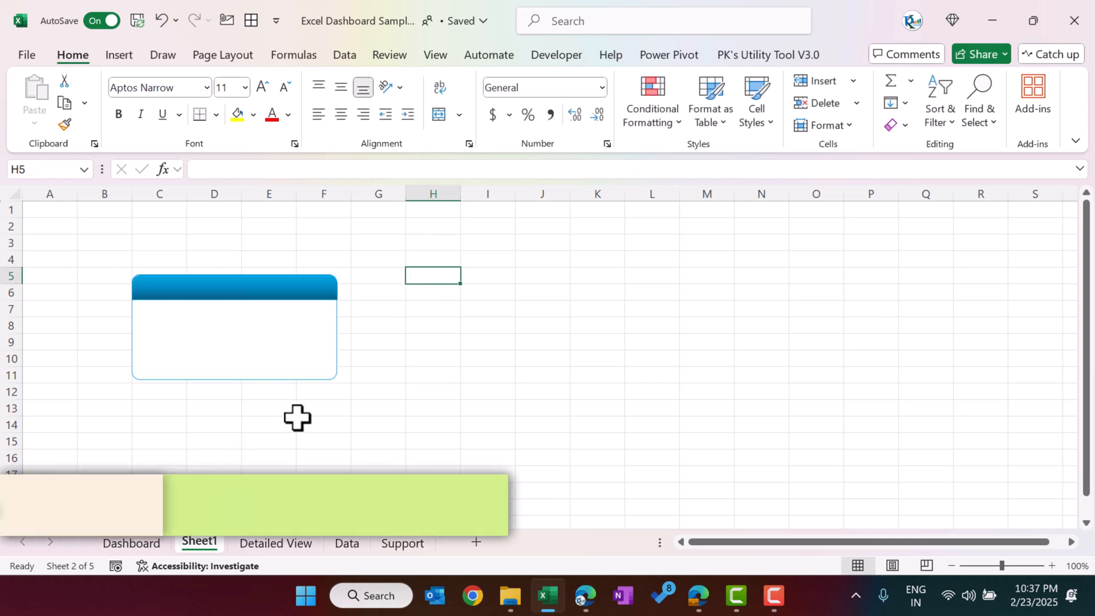
Step: Look at the Dashboard and Data sheets again and open the Support sheet
left_click(143, 545)
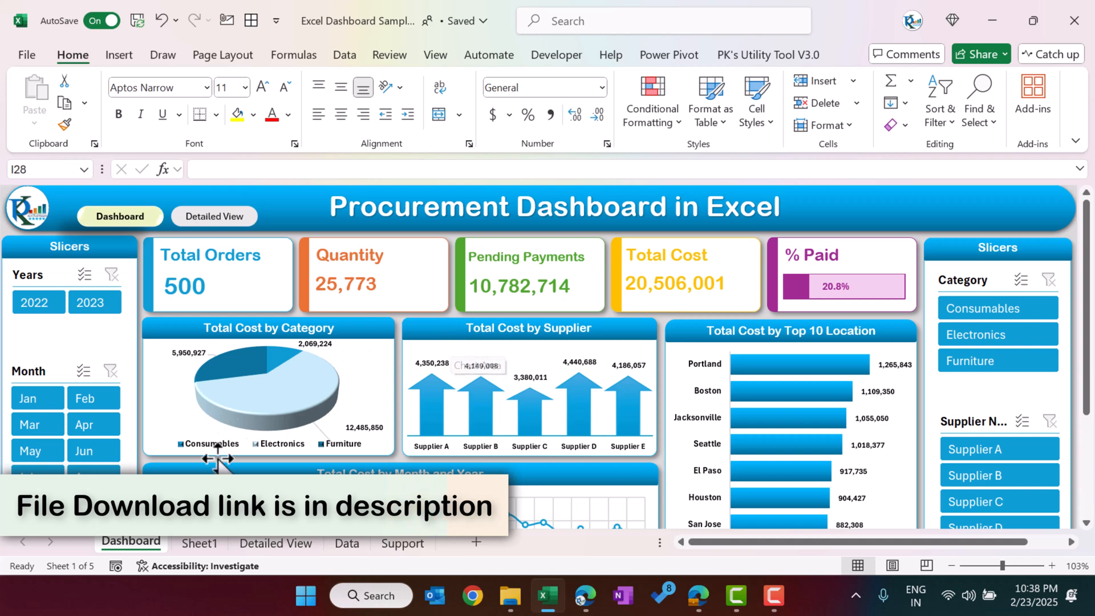
left_click(201, 544)
left_click(346, 544)
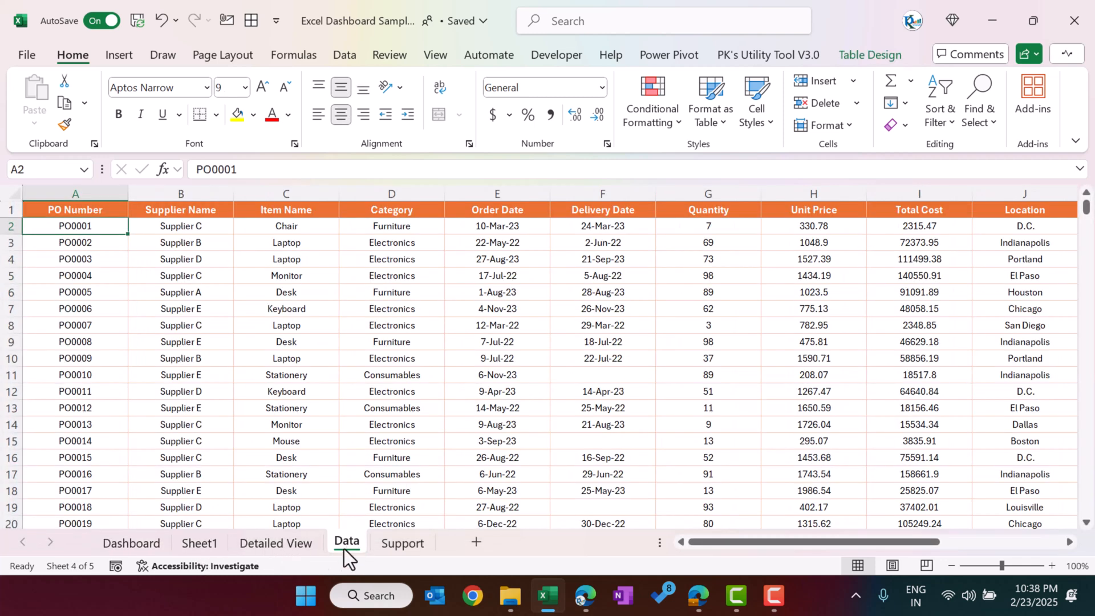
left_click(402, 543)
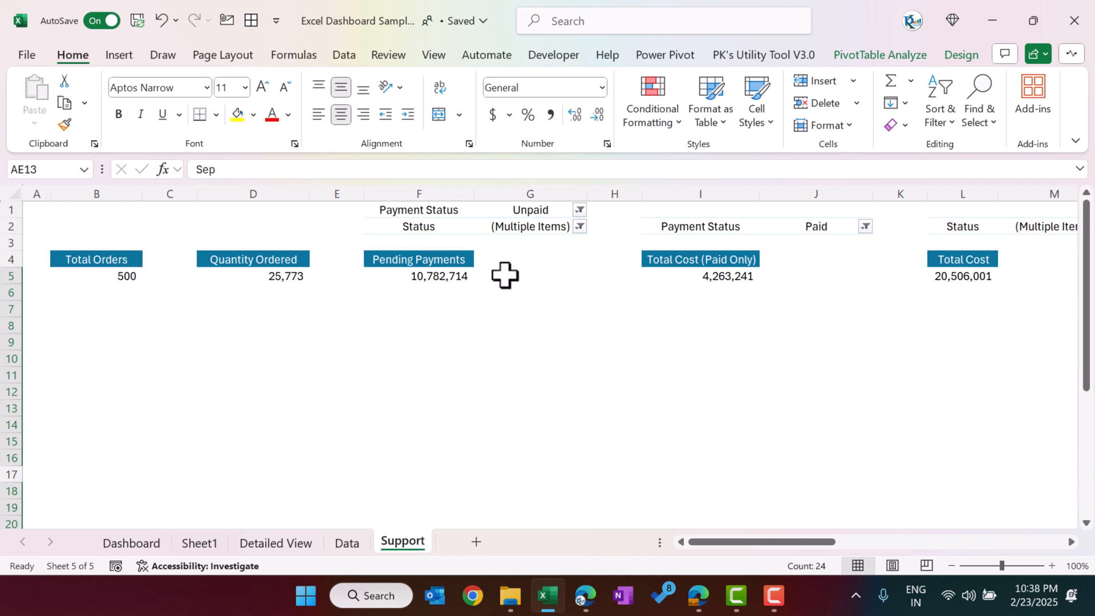
Step: Select the % Paid and Max headings with their values, O4:P5, on the Support sheet
left_click_drag(834, 544, 915, 541)
left_click_drag(521, 257, 593, 276)
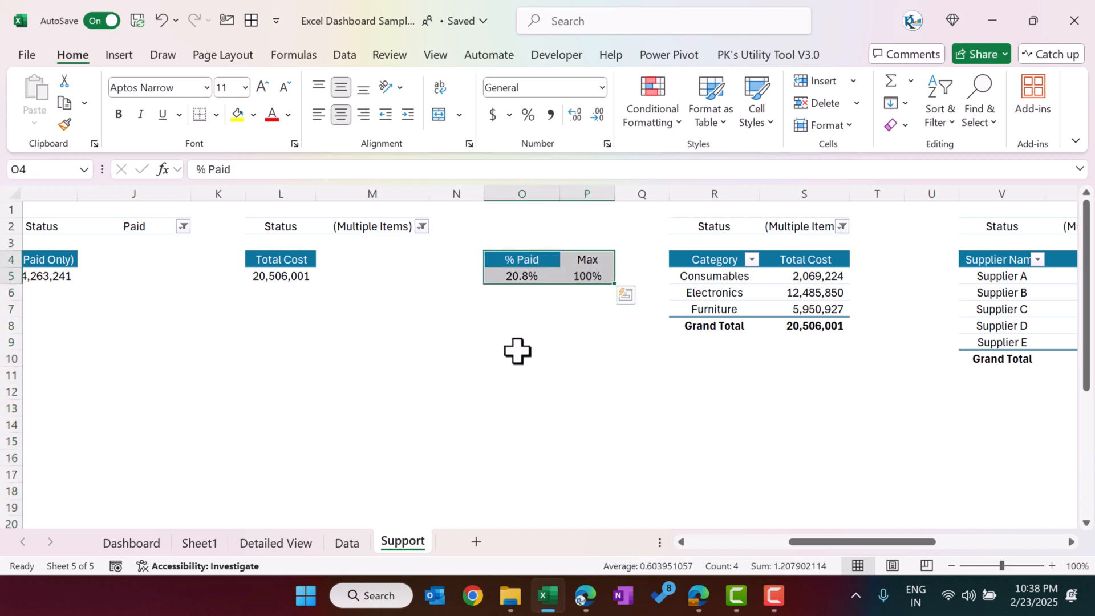
key("F9")
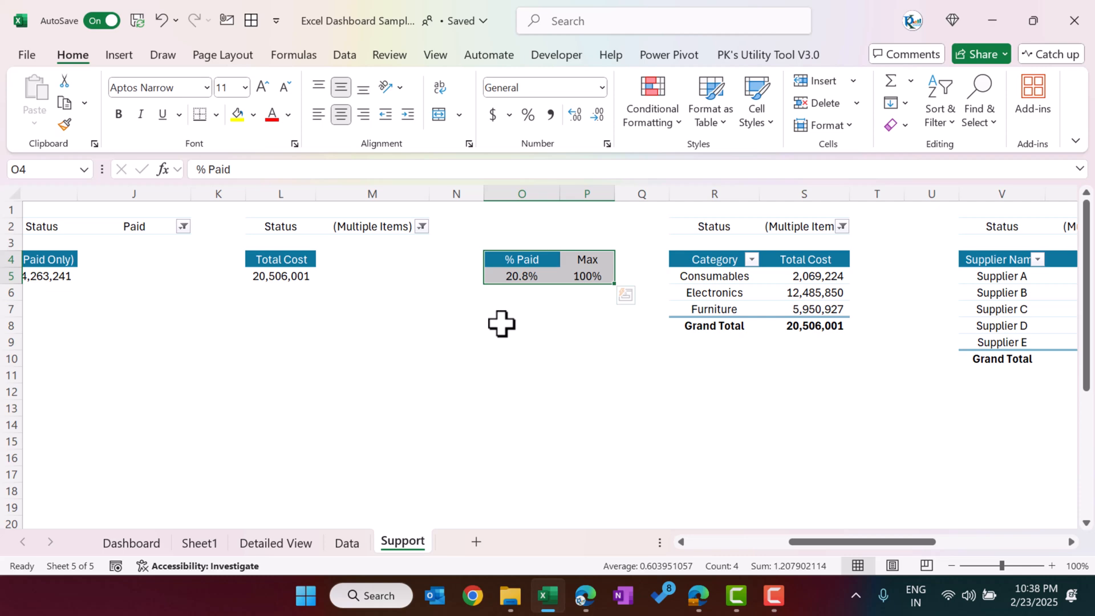
Step: View the Excel pivot tables course page in the browser, return to Excel, and check the Dashboard's % Paid card before reopening the Support sheet
left_click(698, 595)
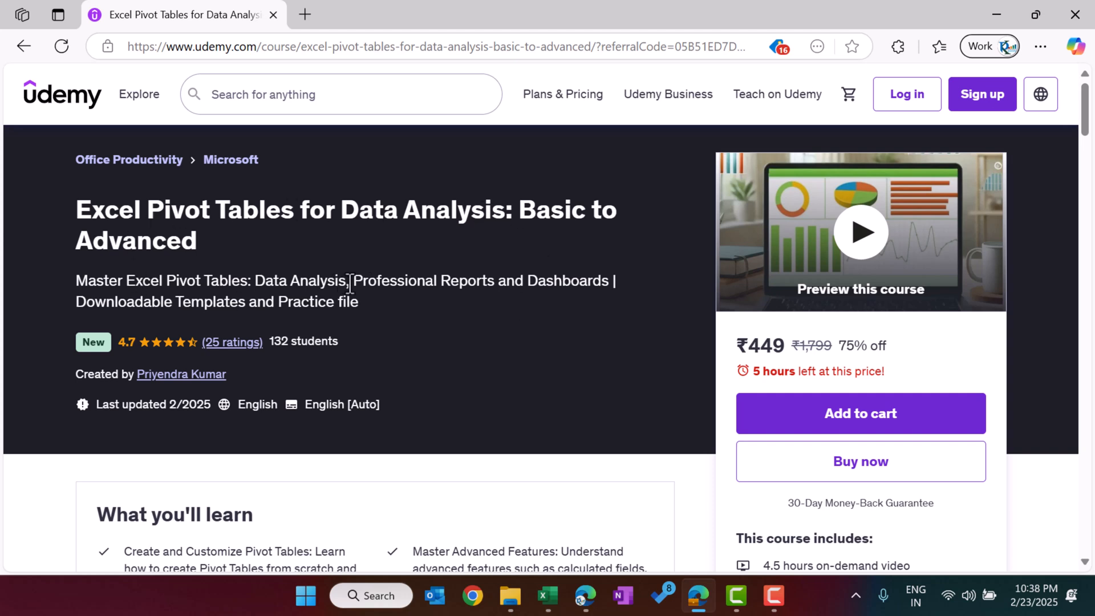
left_click(997, 15)
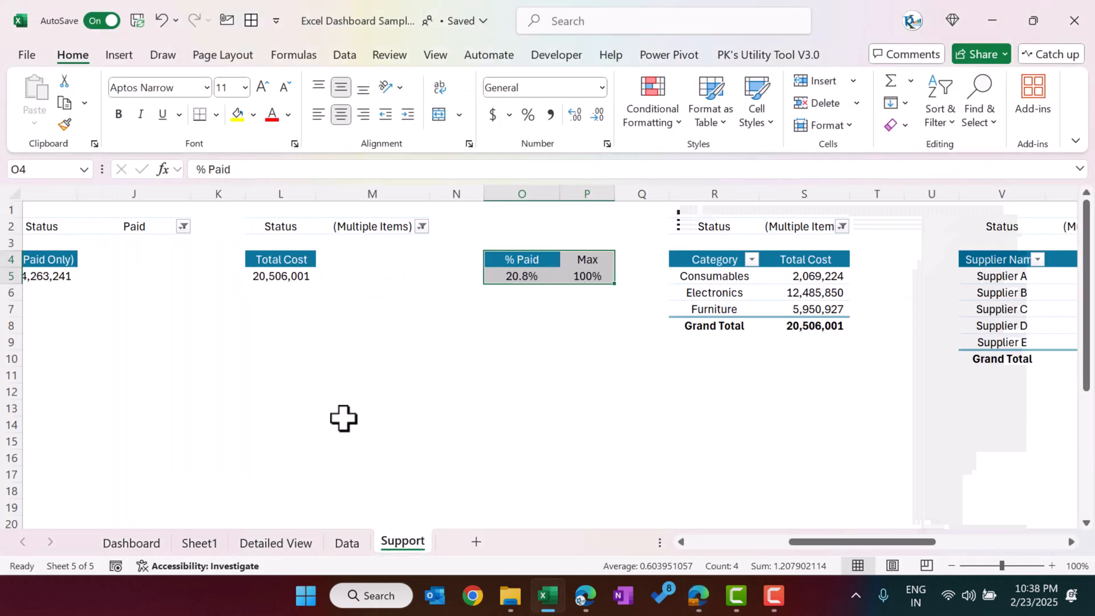
left_click(131, 542)
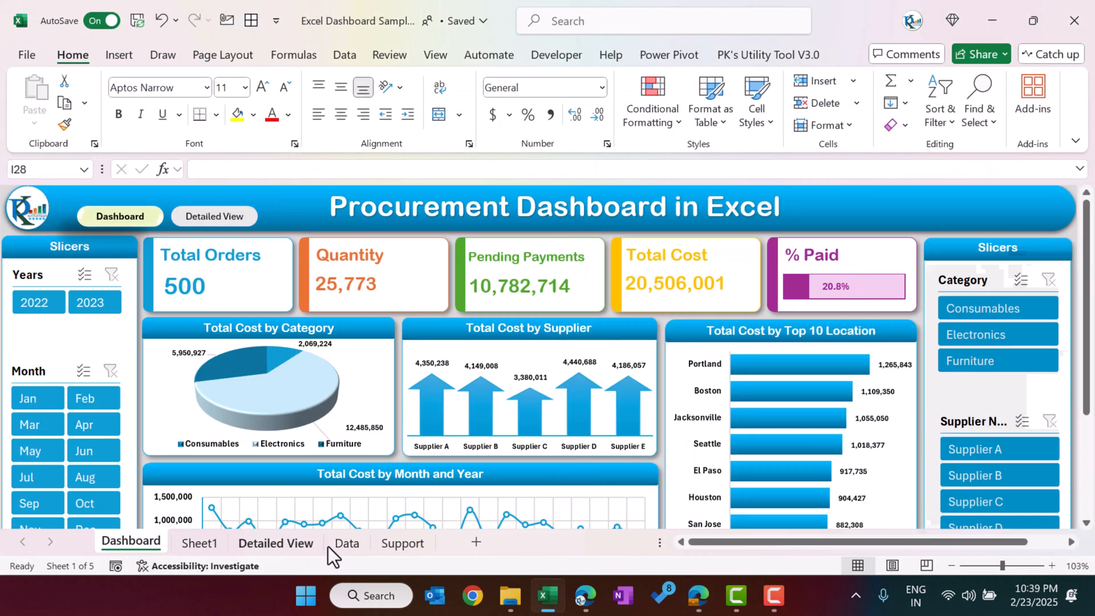
left_click(402, 543)
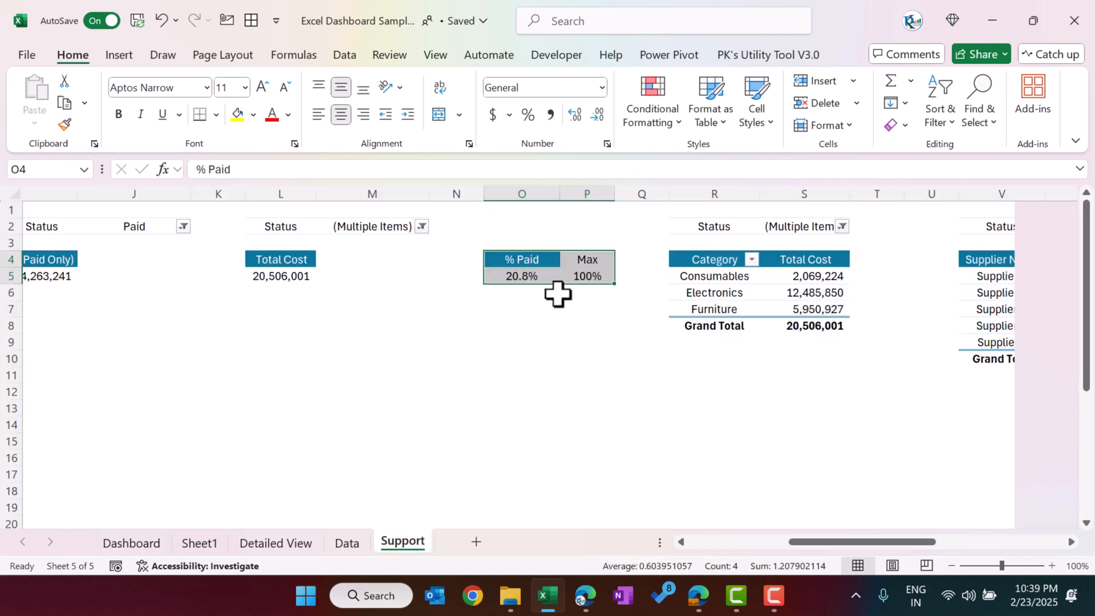
Step: Insert a 2-D clustered bar chart from the % Paid and Max range and move it clear of the Category pivot table
left_click(120, 56)
left_click(460, 78)
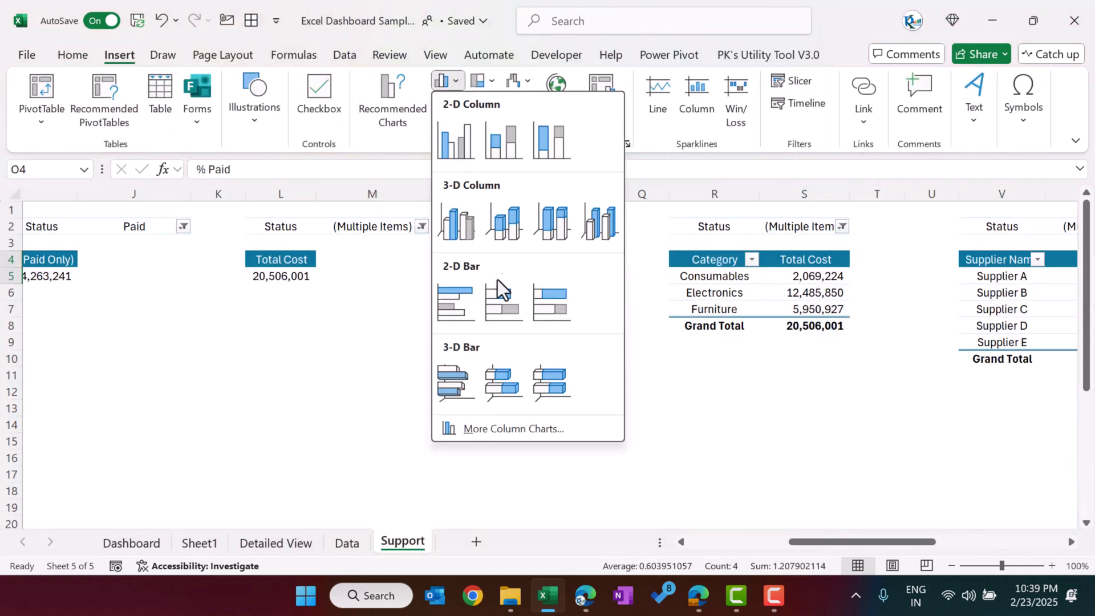
left_click(457, 309)
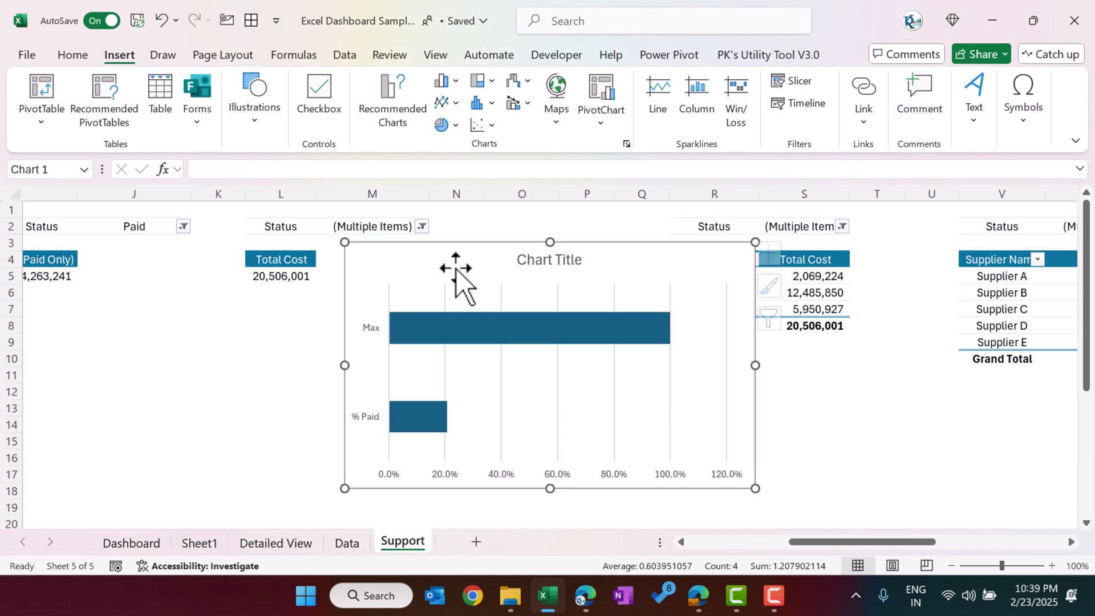
left_click_drag(448, 264, 278, 254)
Step: Fill only the chart's Max bar with the lightest purple theme tint
left_click(415, 327)
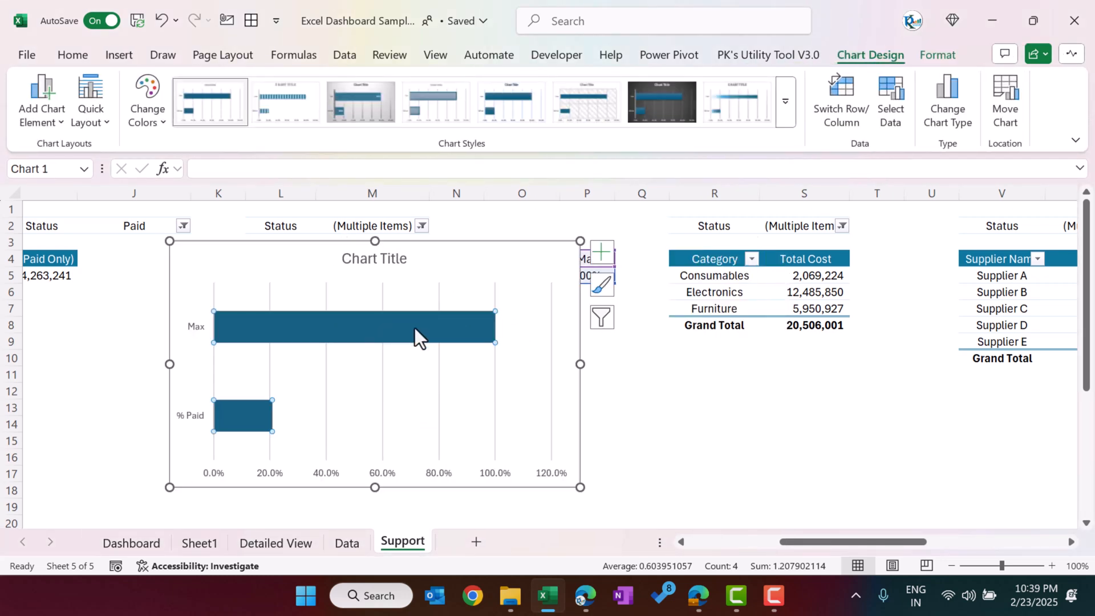
left_click(937, 54)
left_click(526, 89)
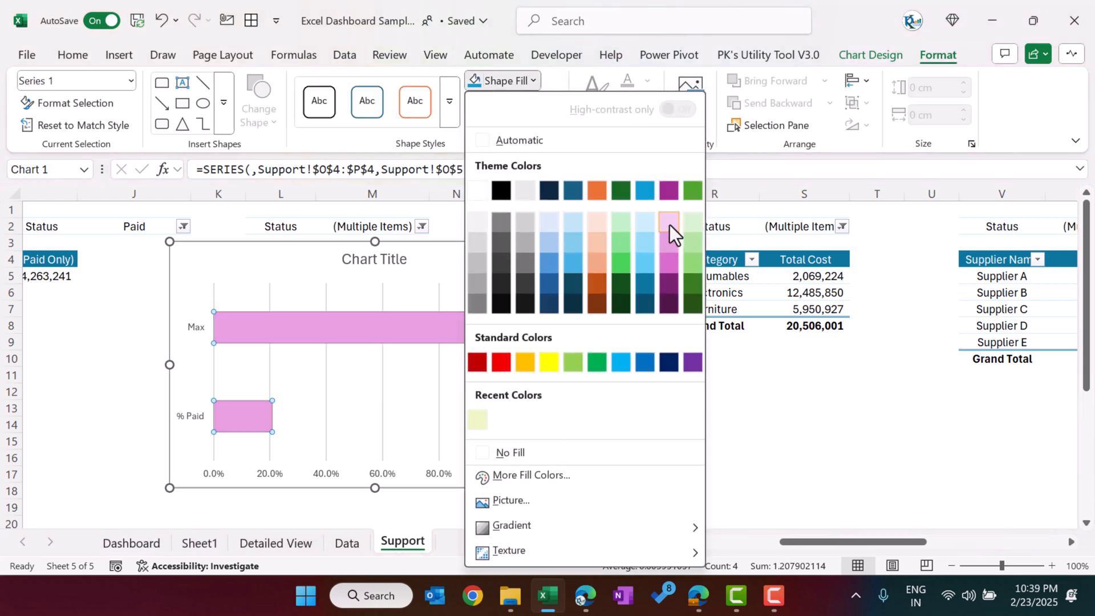
left_click(412, 319)
left_click(413, 324)
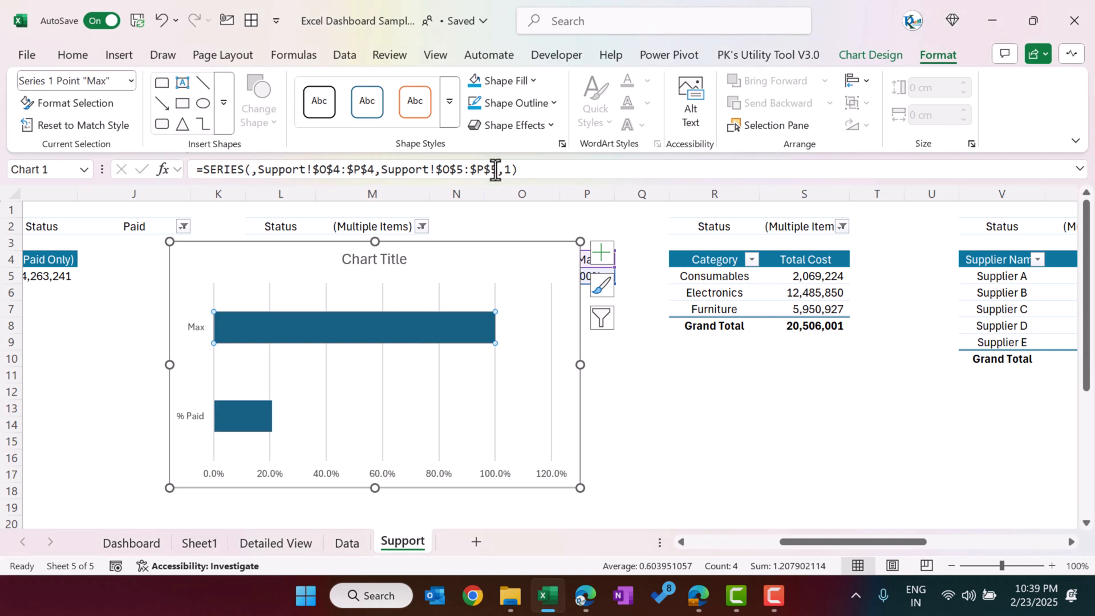
left_click(509, 80)
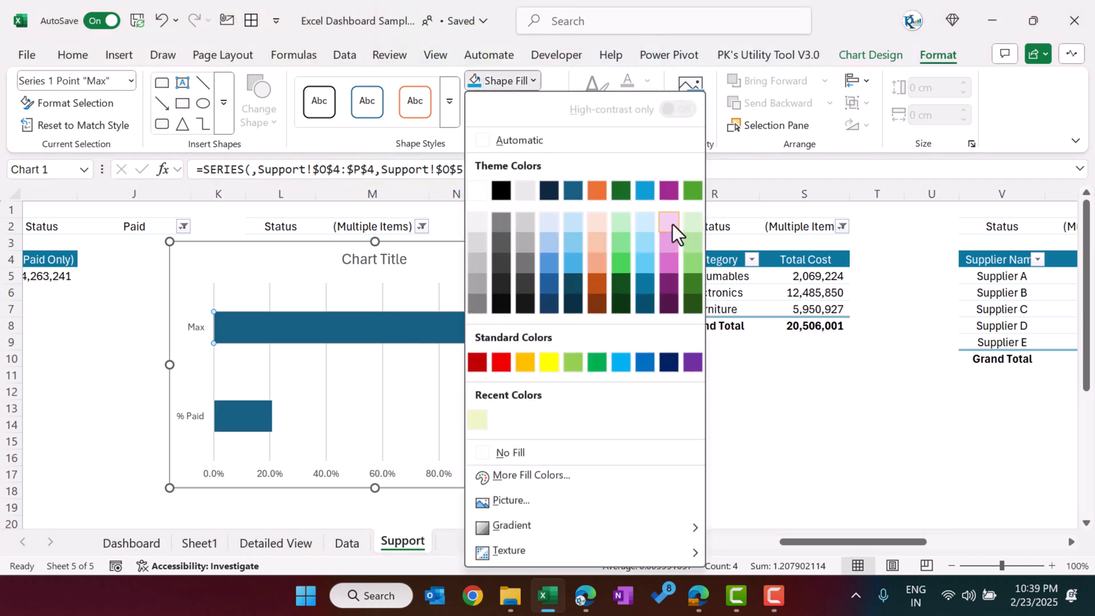
left_click(672, 224)
Step: Fill the chart's % Paid bar with the solid purple theme colour
left_click(251, 426)
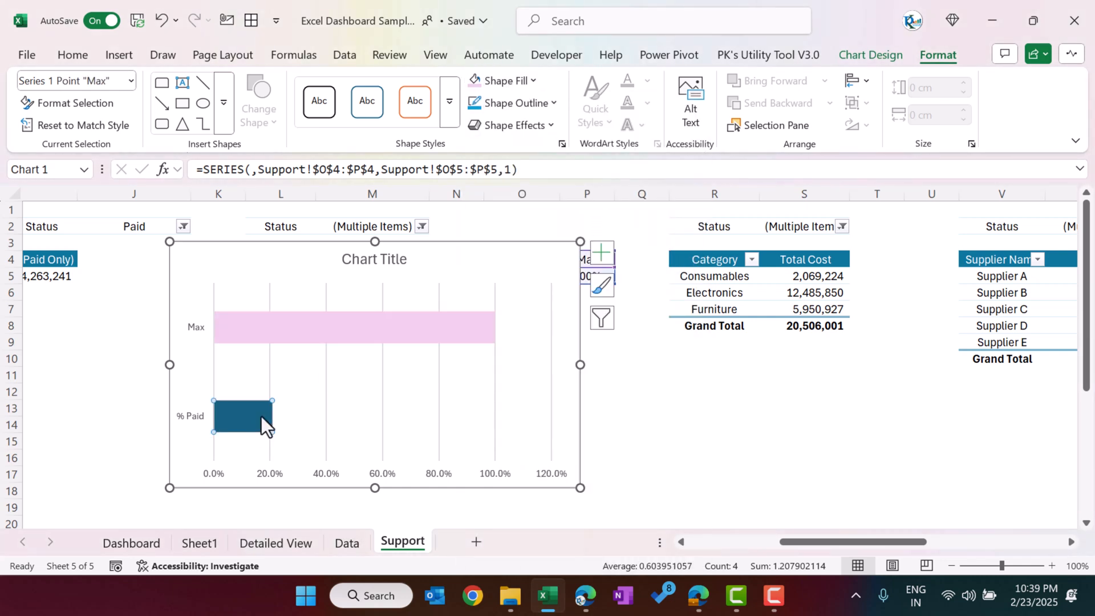
left_click(526, 80)
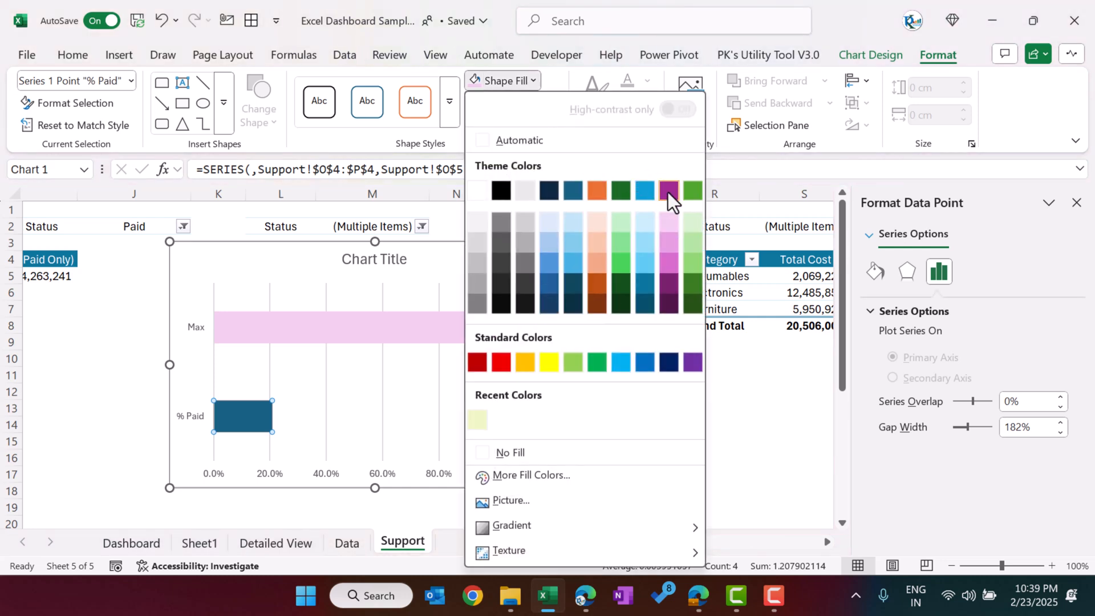
left_click(667, 192)
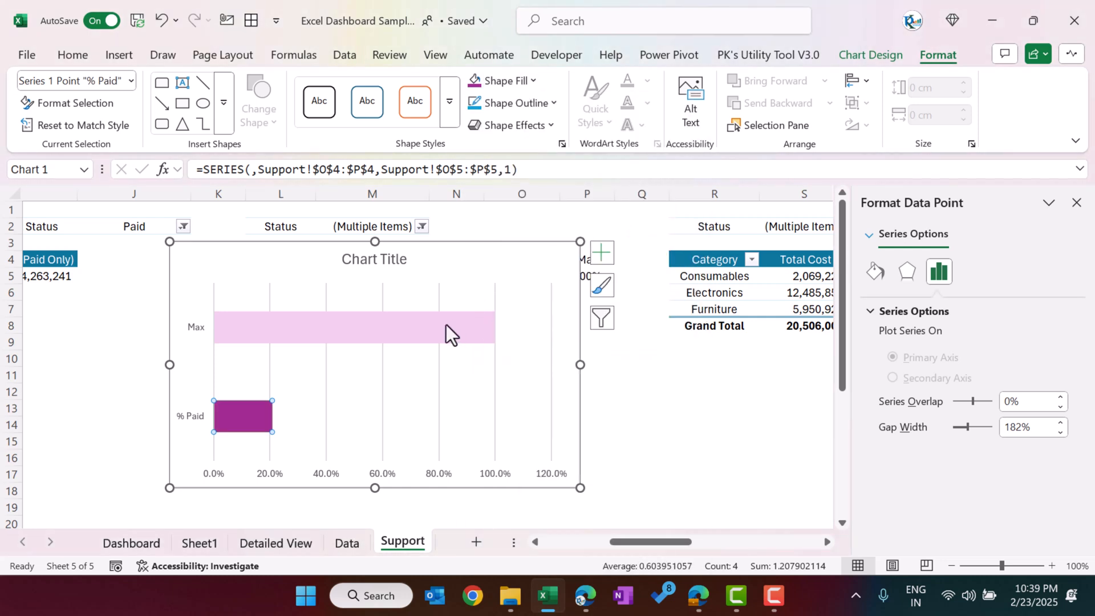
Step: Set the bars' series overlap to 100% and gap width to 0%
right_click(263, 415)
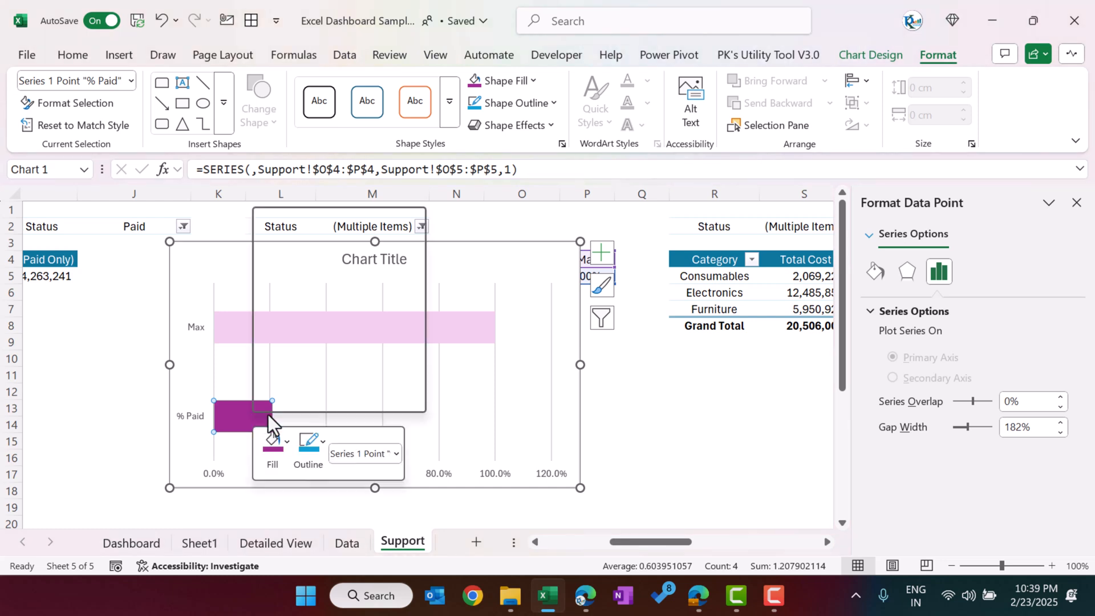
left_click(324, 402)
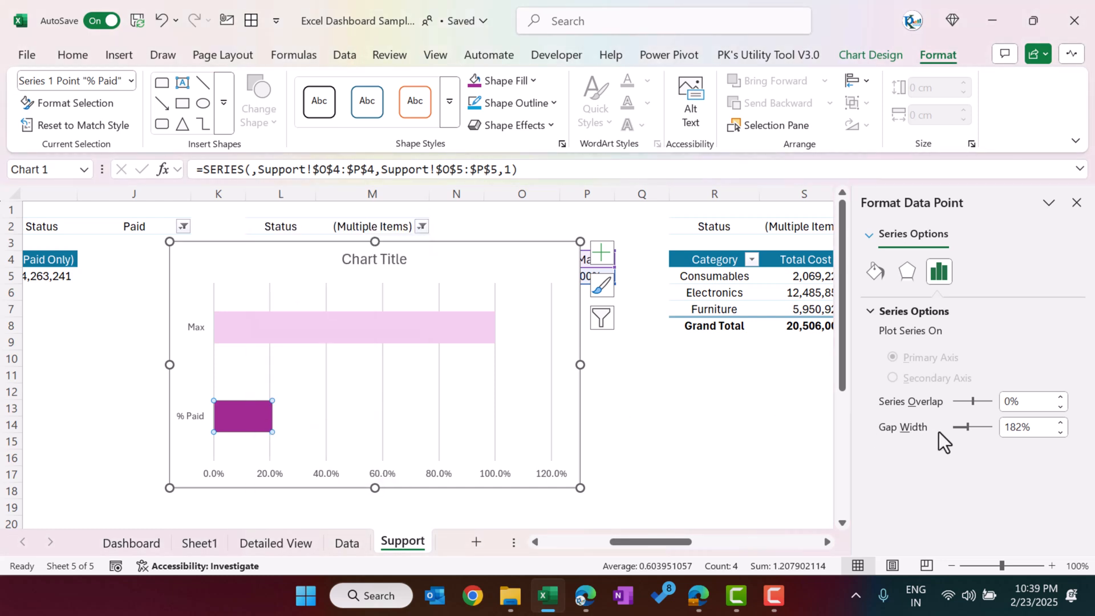
left_click_drag(957, 431, 997, 410)
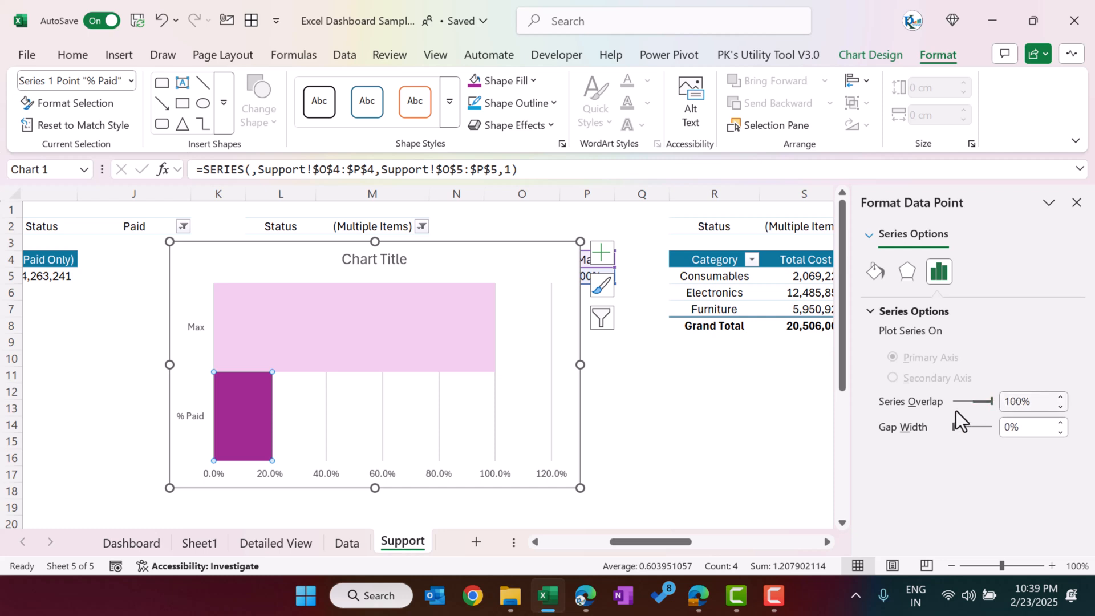
Step: Switch rows and columns in the chart's data source so % Paid and Max become separate series
right_click(383, 312)
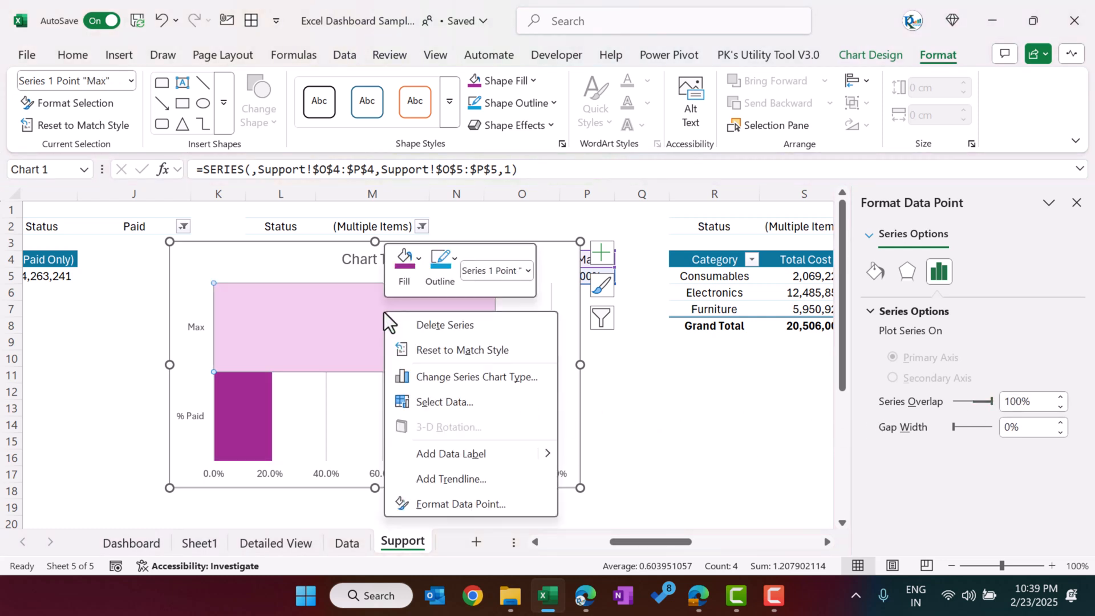
left_click(449, 402)
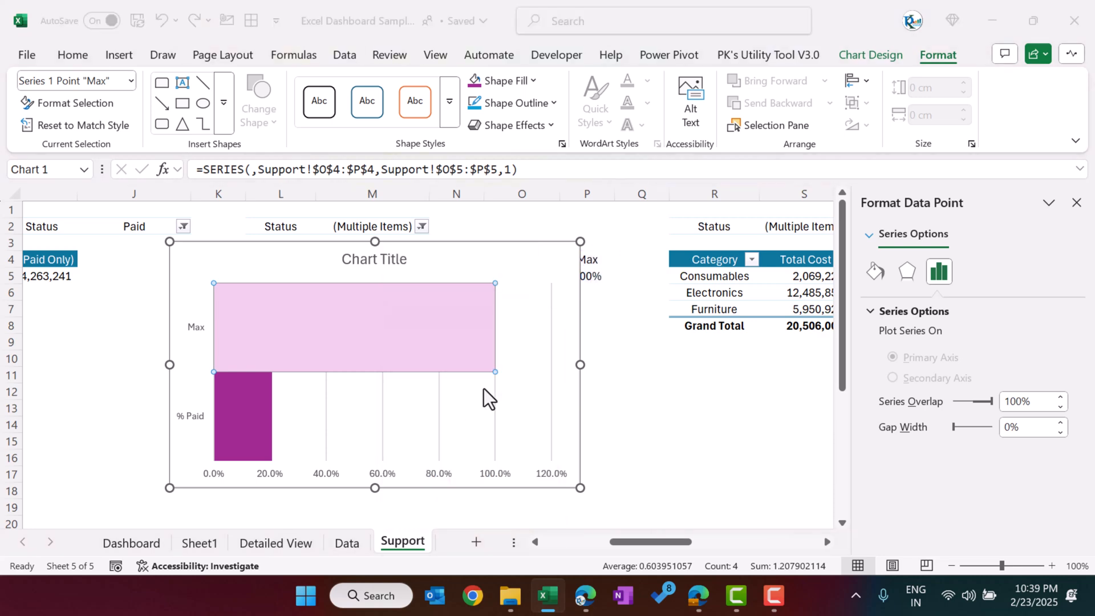
left_click(354, 258)
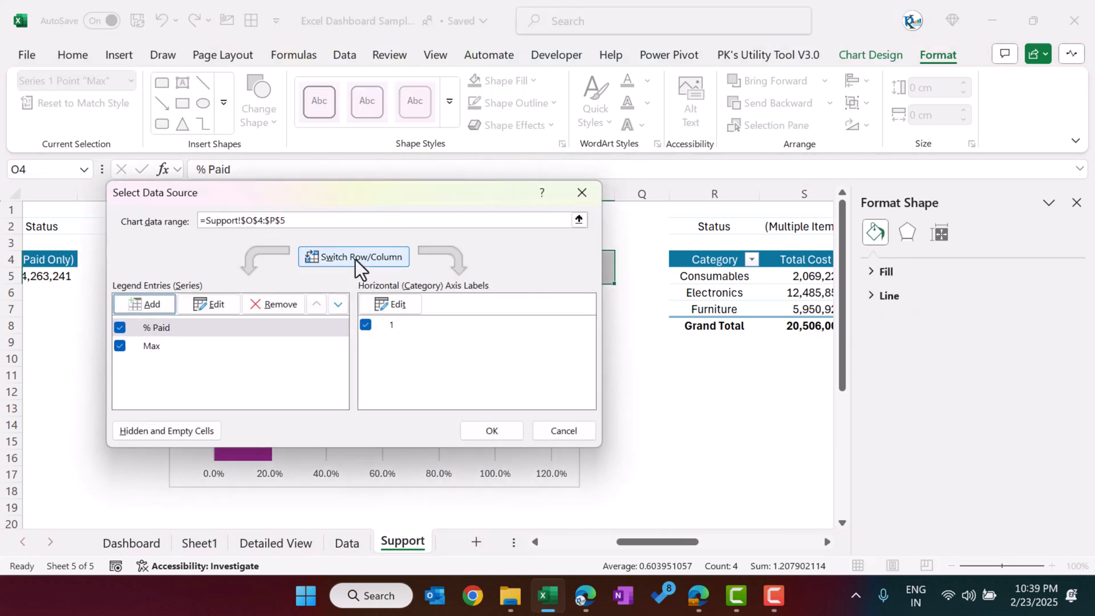
left_click(477, 431)
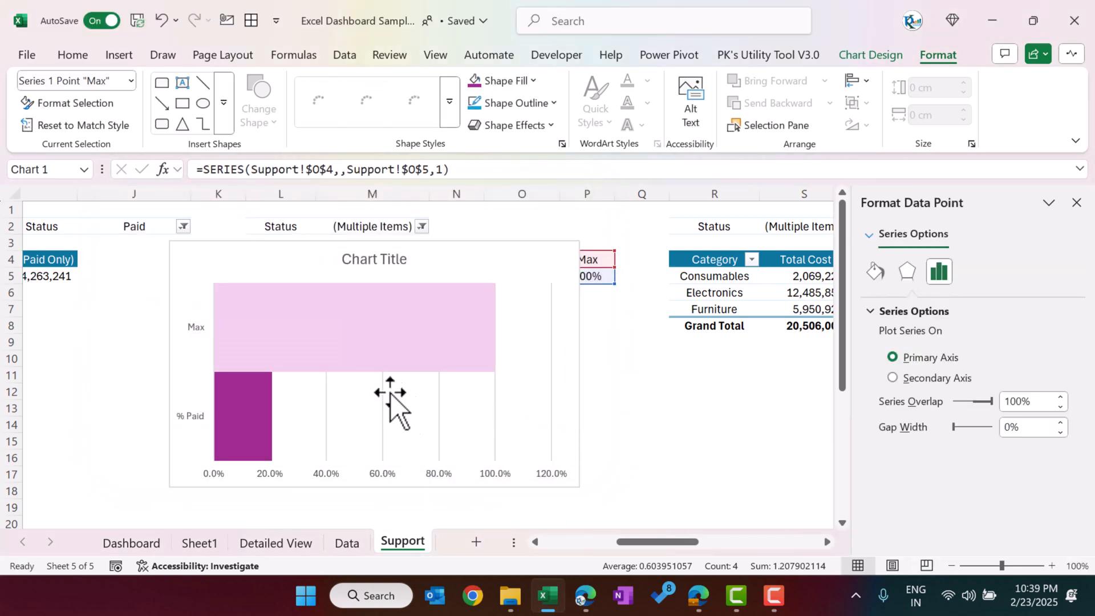
Step: Shorten the chart to 4.25 cm high, place it below the Total Cost figures, and order the Max series before % Paid
left_click_drag(375, 488, 376, 397)
left_click_drag(375, 241, 435, 361)
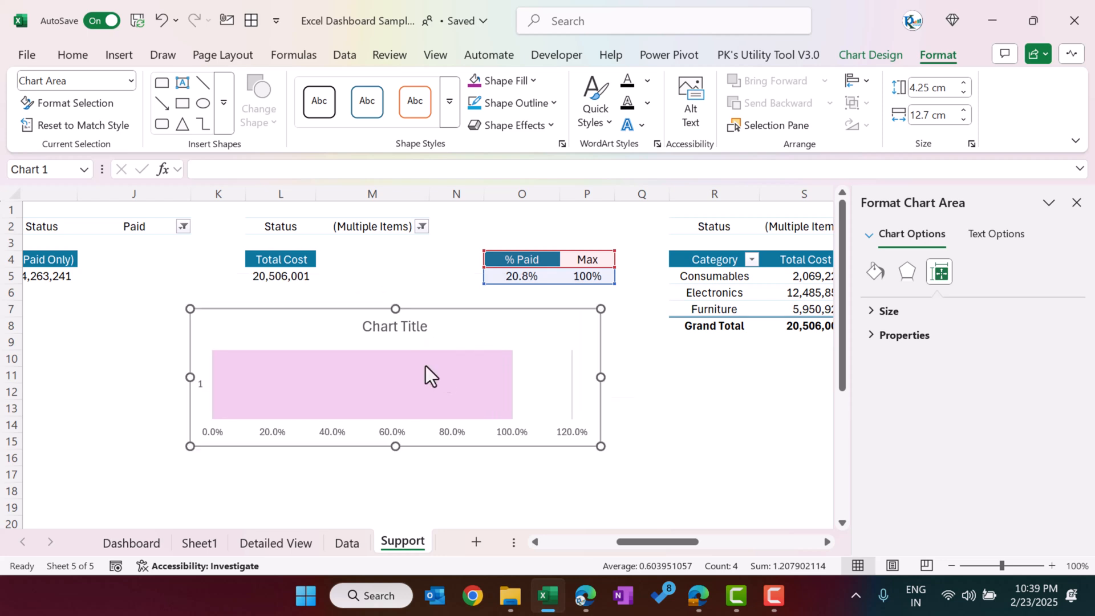
right_click(413, 378)
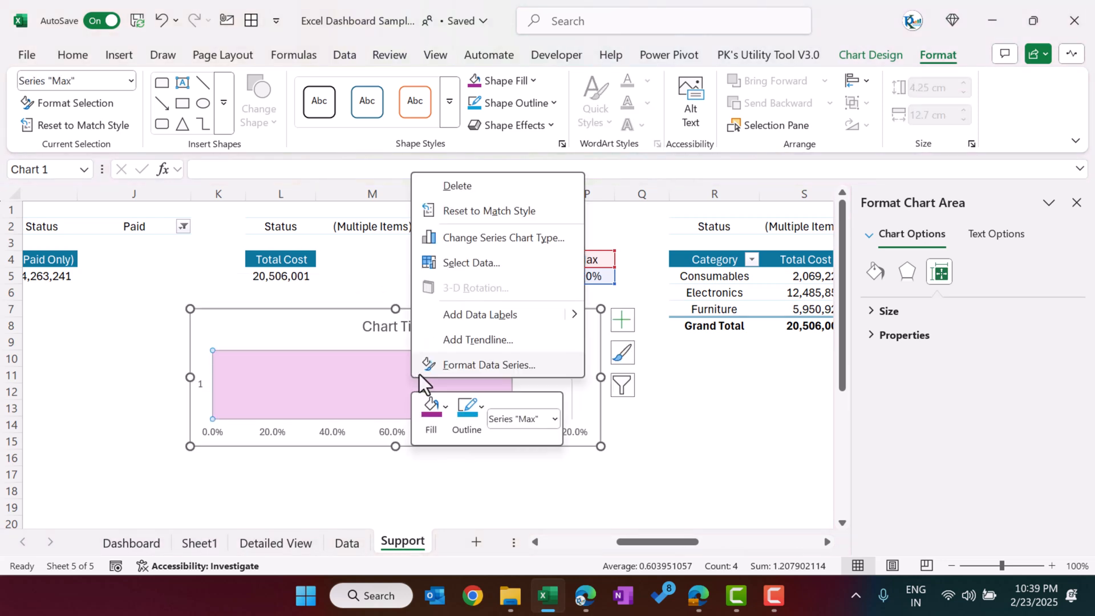
left_click(477, 263)
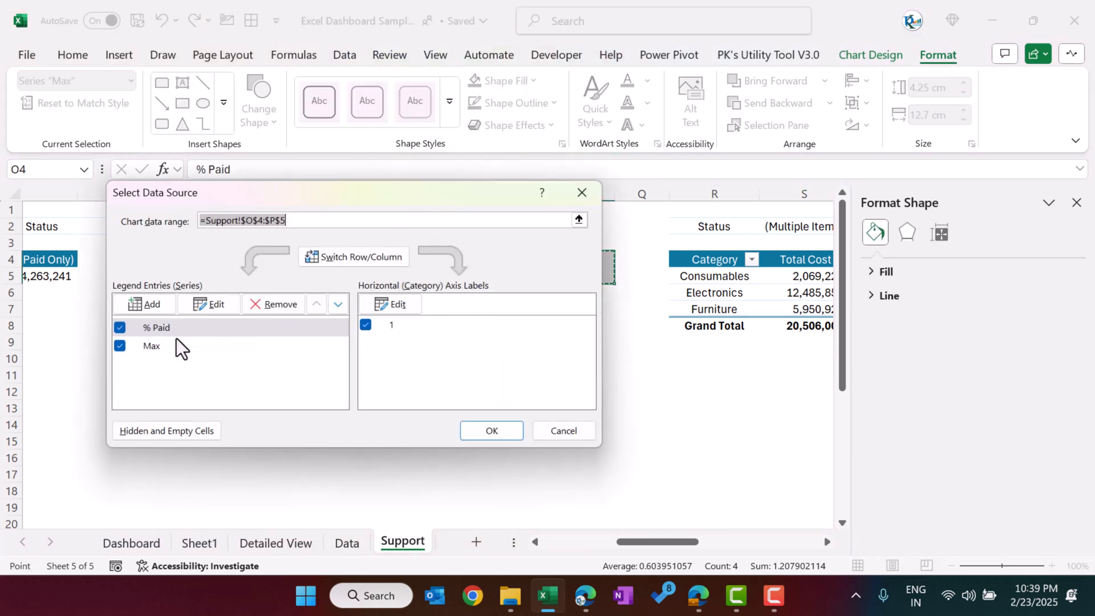
left_click(159, 344)
left_click(316, 306)
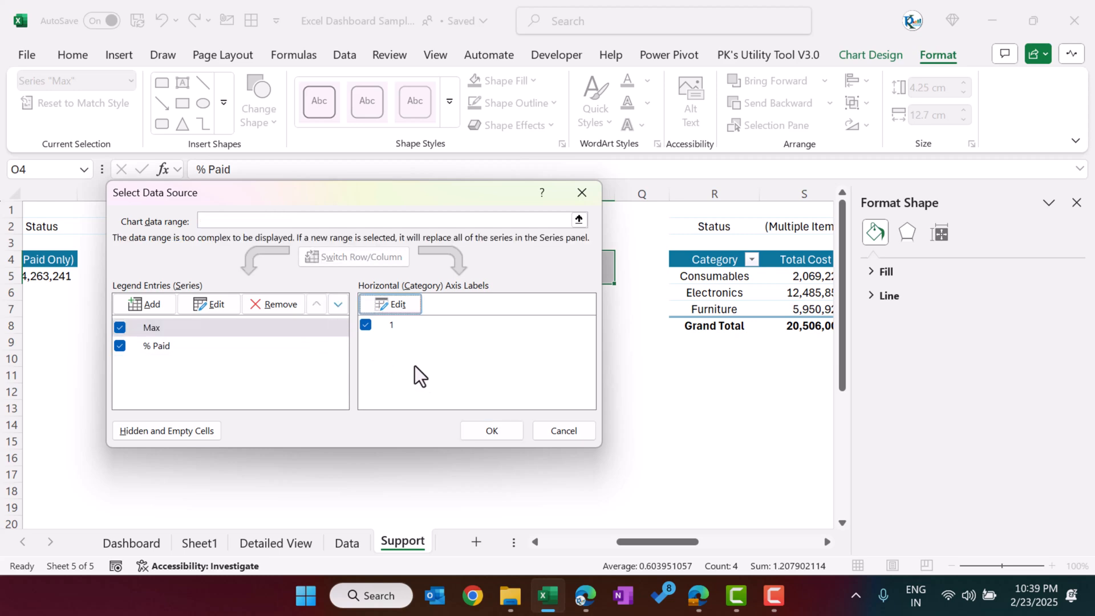
left_click(507, 426)
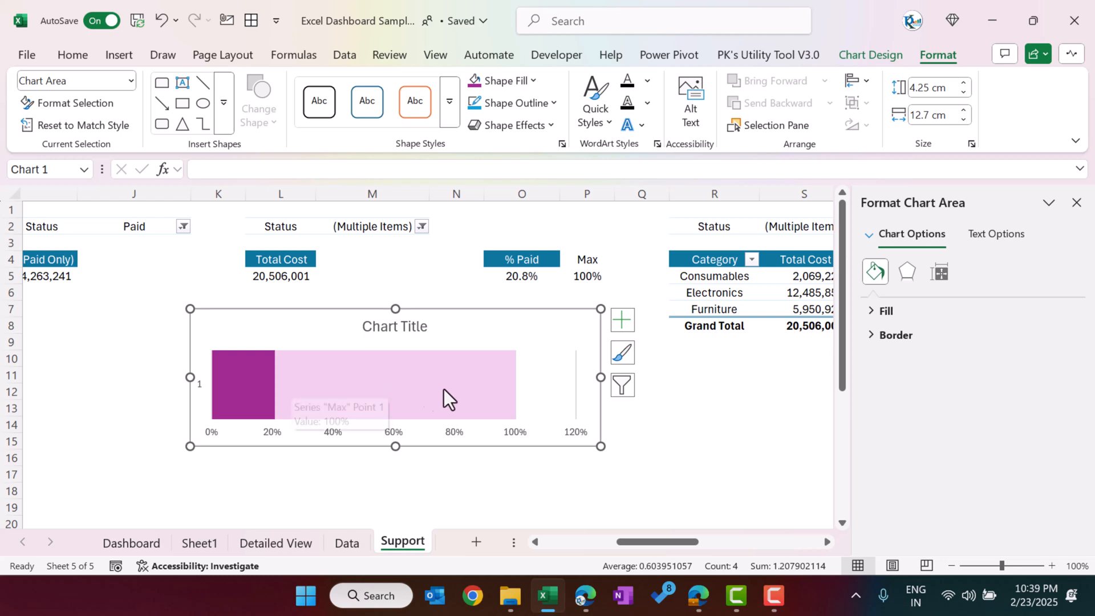
Step: Add data labels to the chart's % Paid series
left_click(251, 382)
right_click(251, 382)
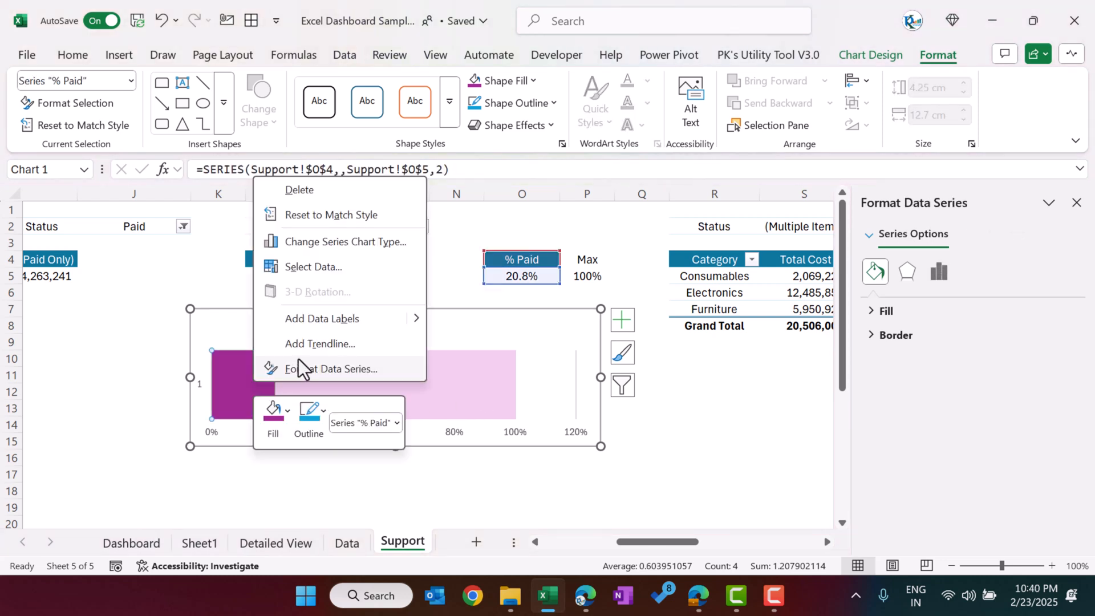
key("Escape")
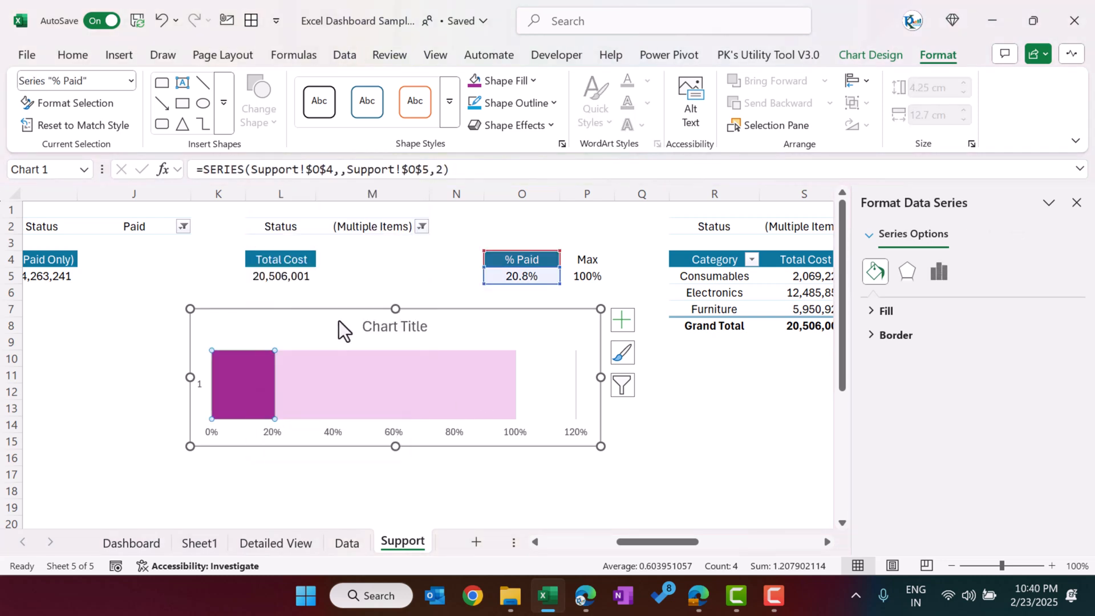
left_click(311, 388)
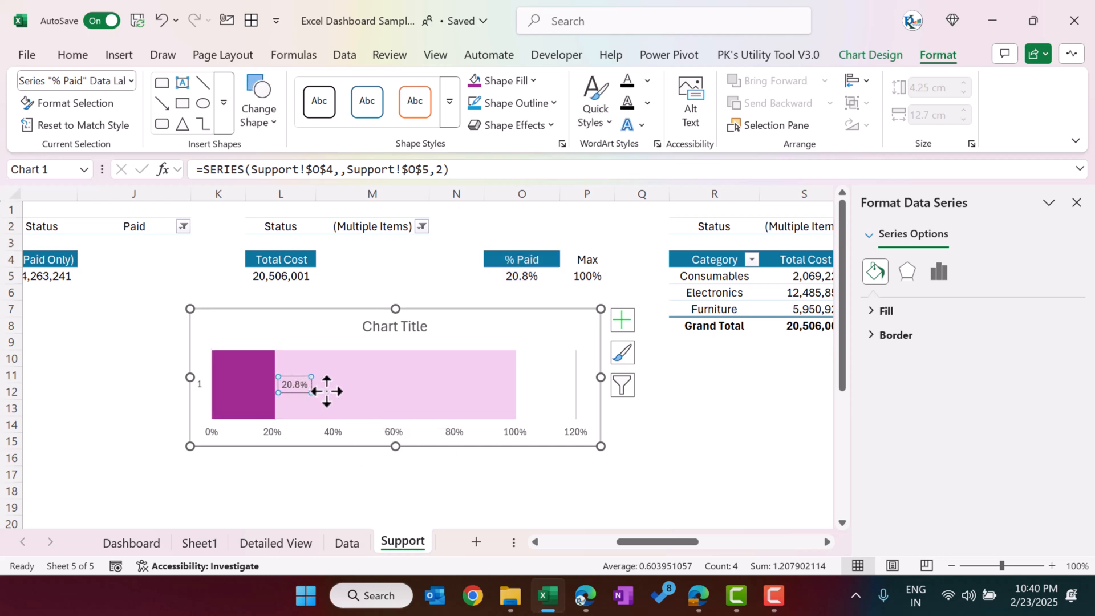
left_click(239, 490)
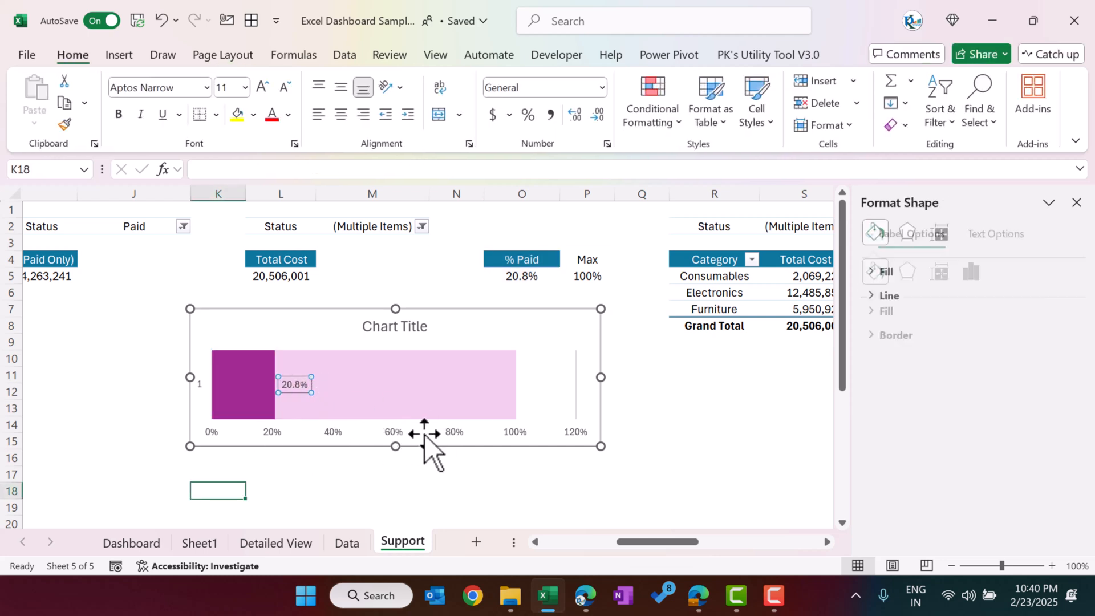
Step: Review the Dashboard's KPI cards, the finished Support chart, and the header and body shapes of the card on Sheet1
left_click(140, 545)
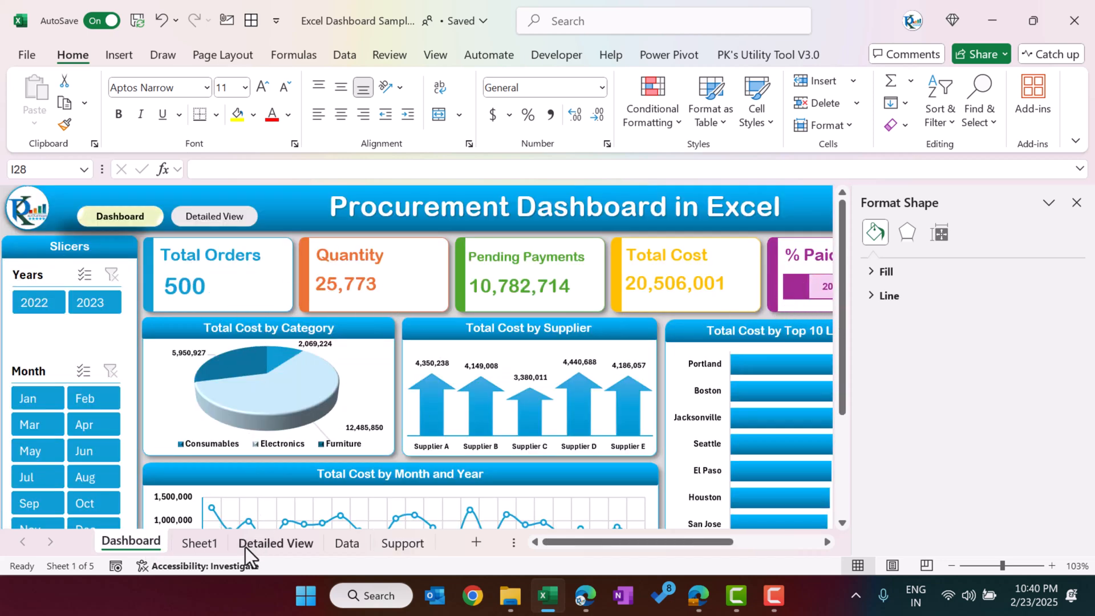
left_click(399, 543)
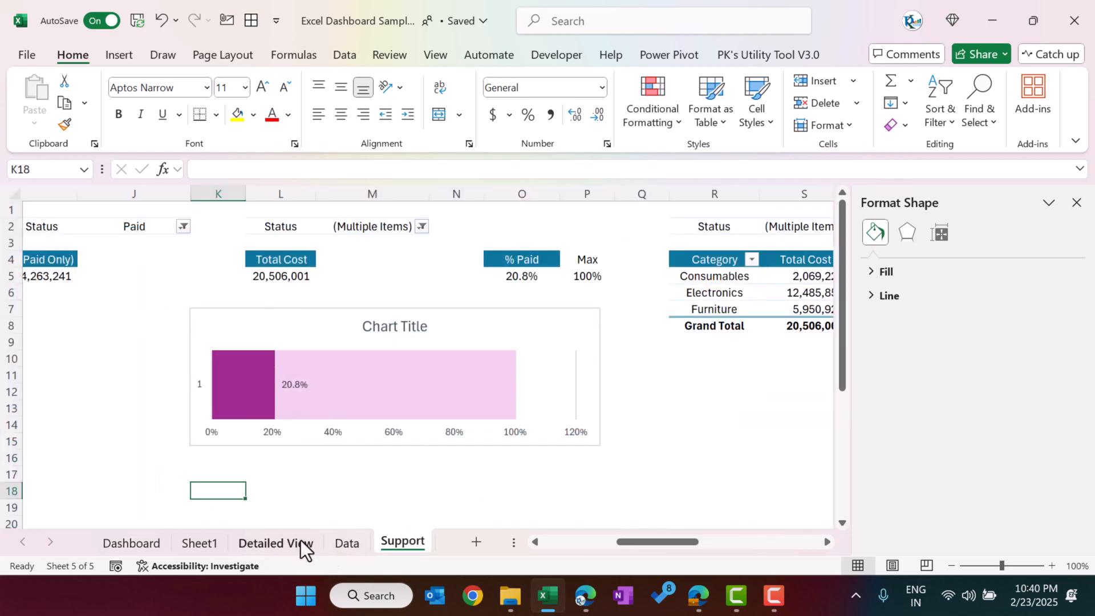
left_click(214, 542)
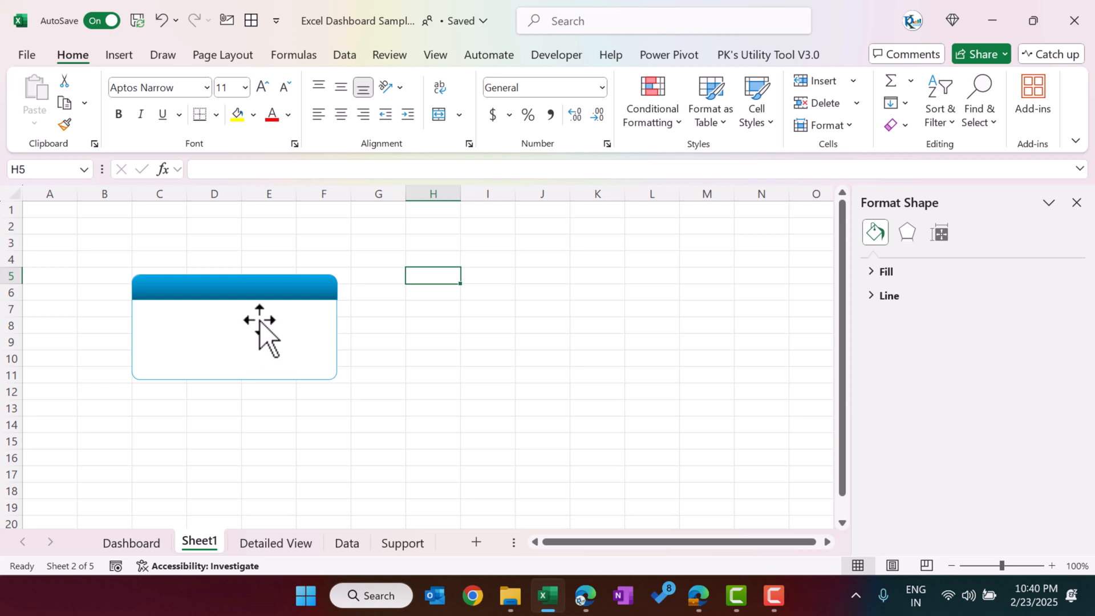
left_click(259, 292)
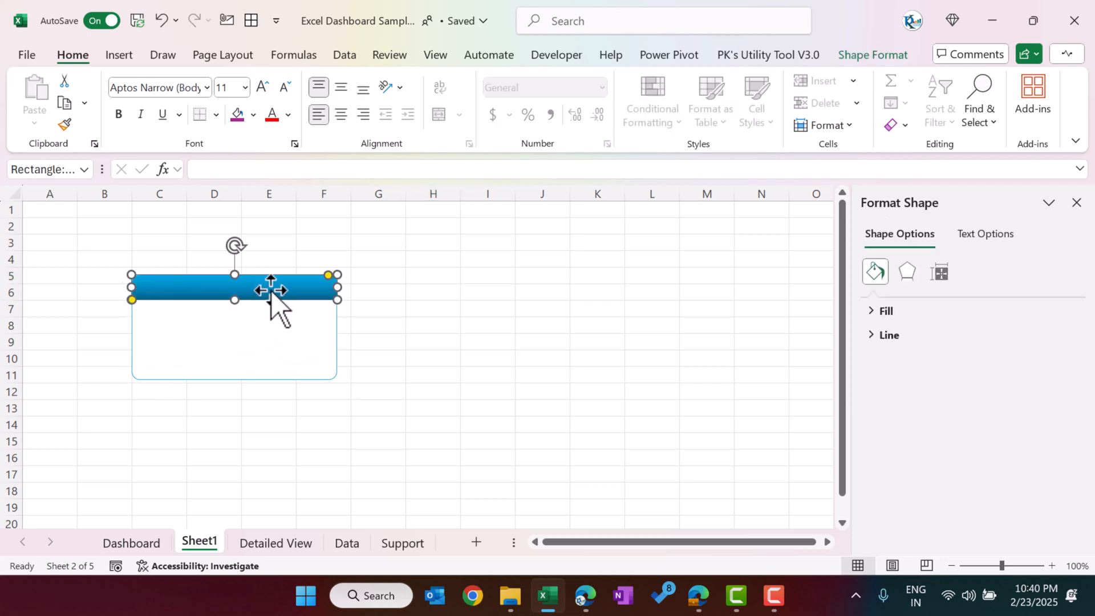
left_click(330, 325)
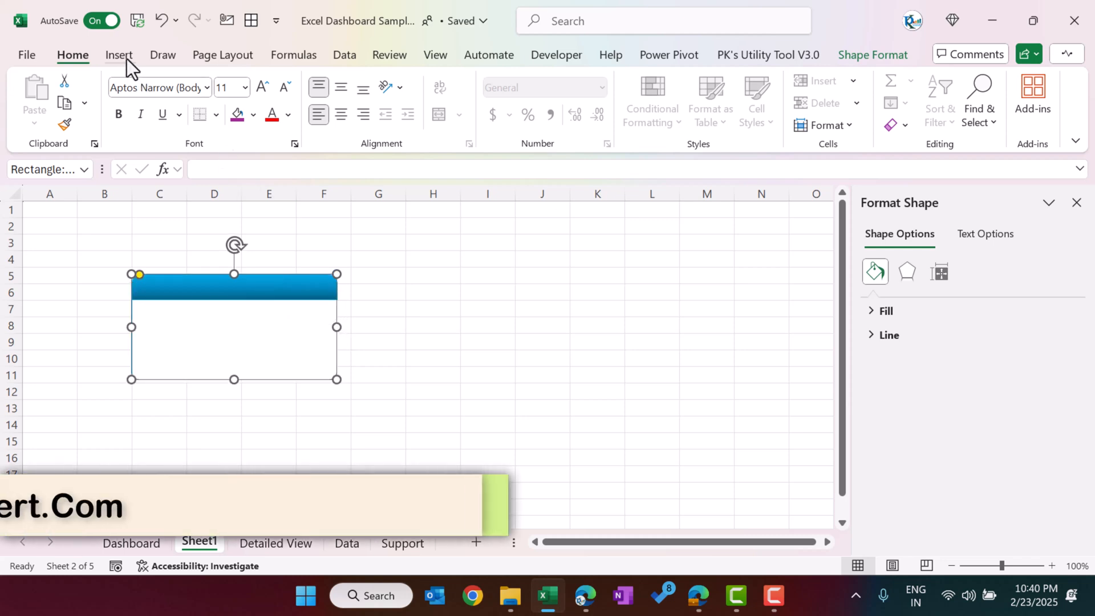
left_click(228, 295)
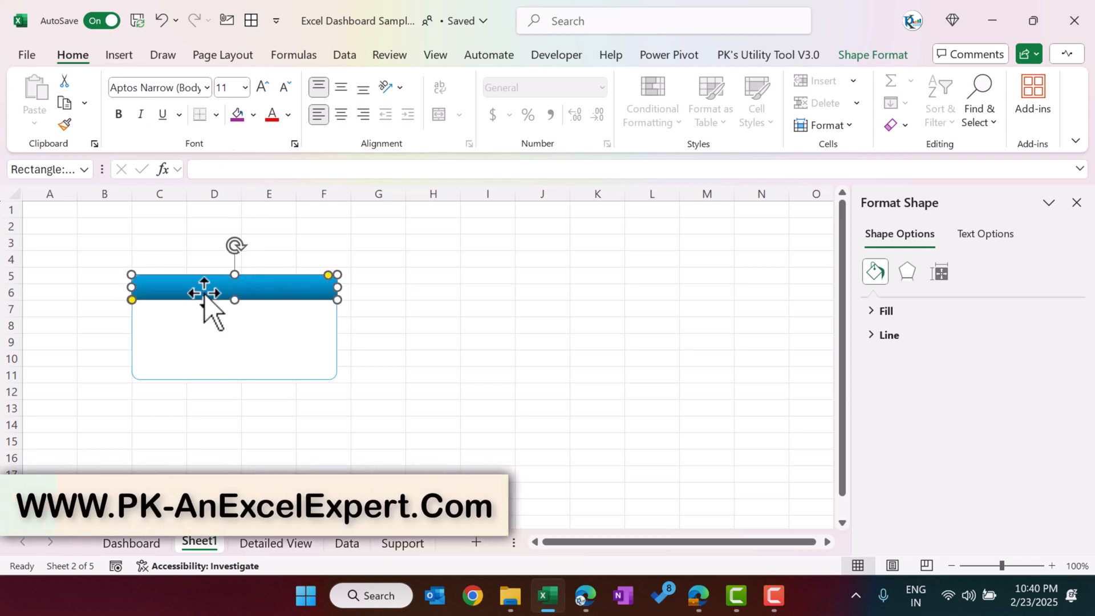
left_click(337, 341)
Step: Draw a text box about 3.88 cm wide and 0.97 cm high inside the white body of Sheet1's card
left_click(117, 55)
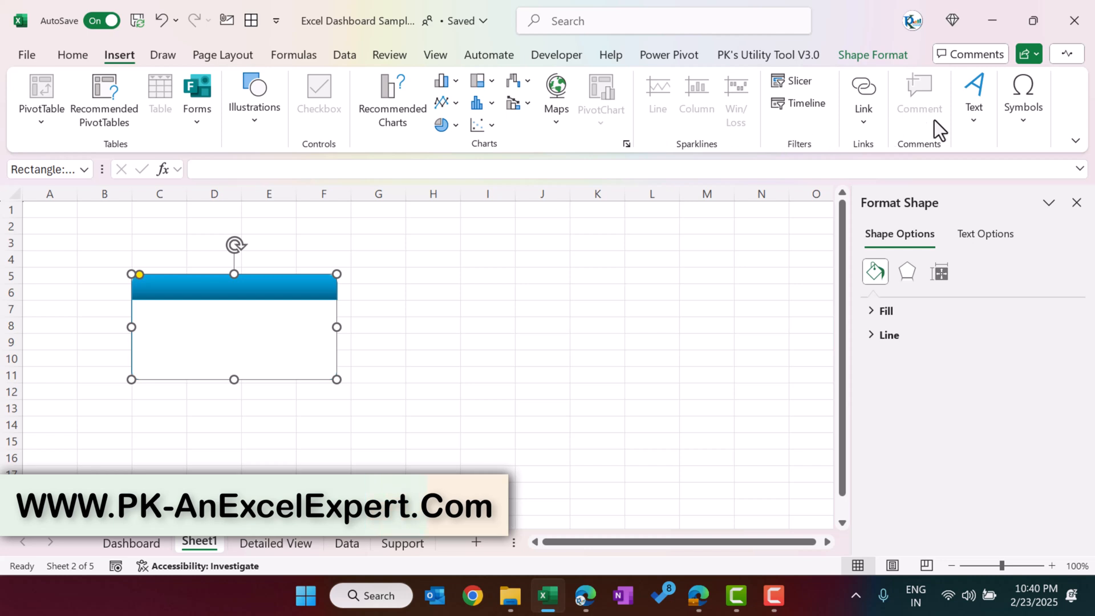
left_click(974, 114)
left_click(908, 177)
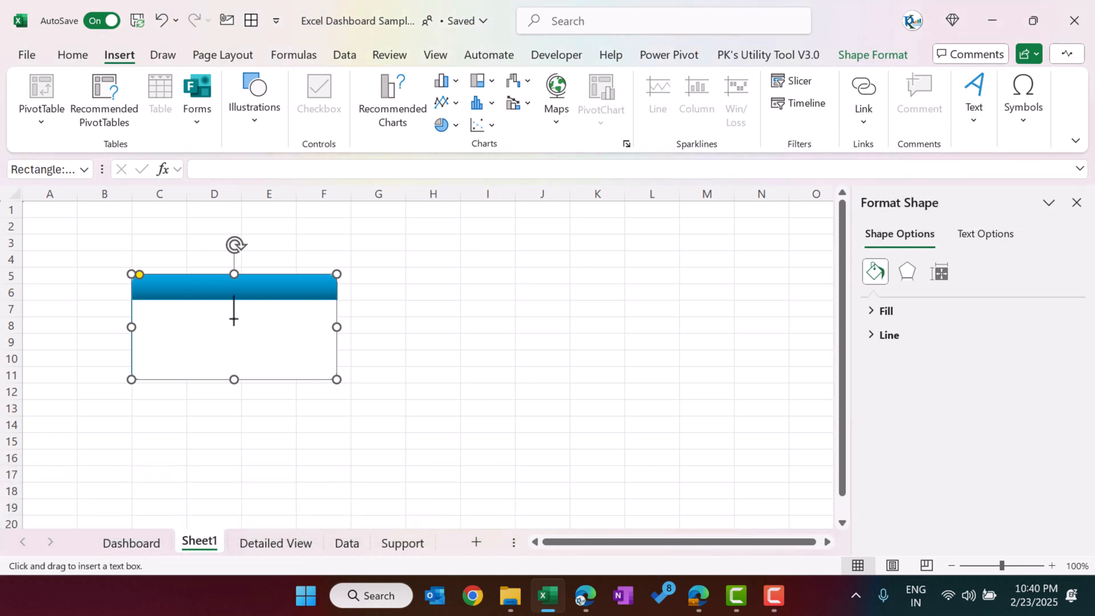
left_click_drag(154, 318, 280, 350)
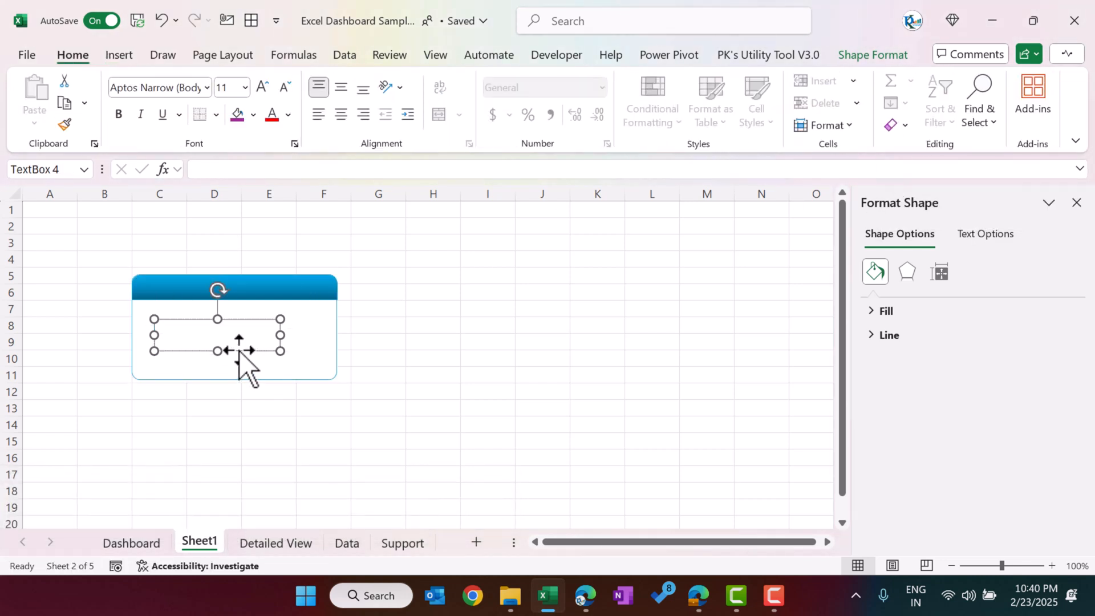
Step: Link the text box to the Total Orders heading with the formula =Support!B4
left_click(217, 169)
type("=")
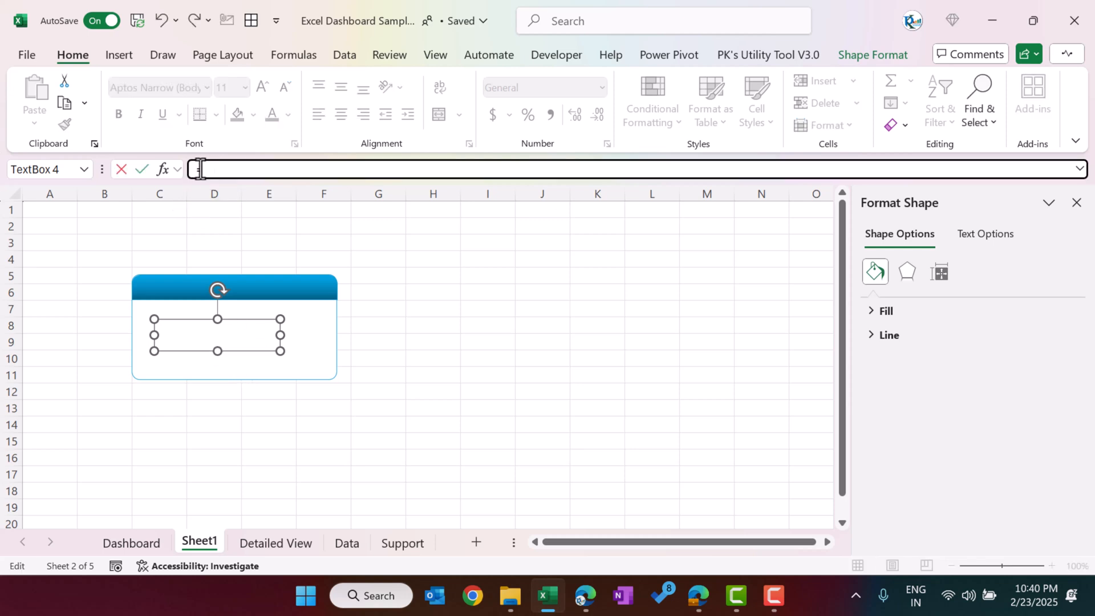
left_click(385, 543)
left_click_drag(621, 539, 545, 542)
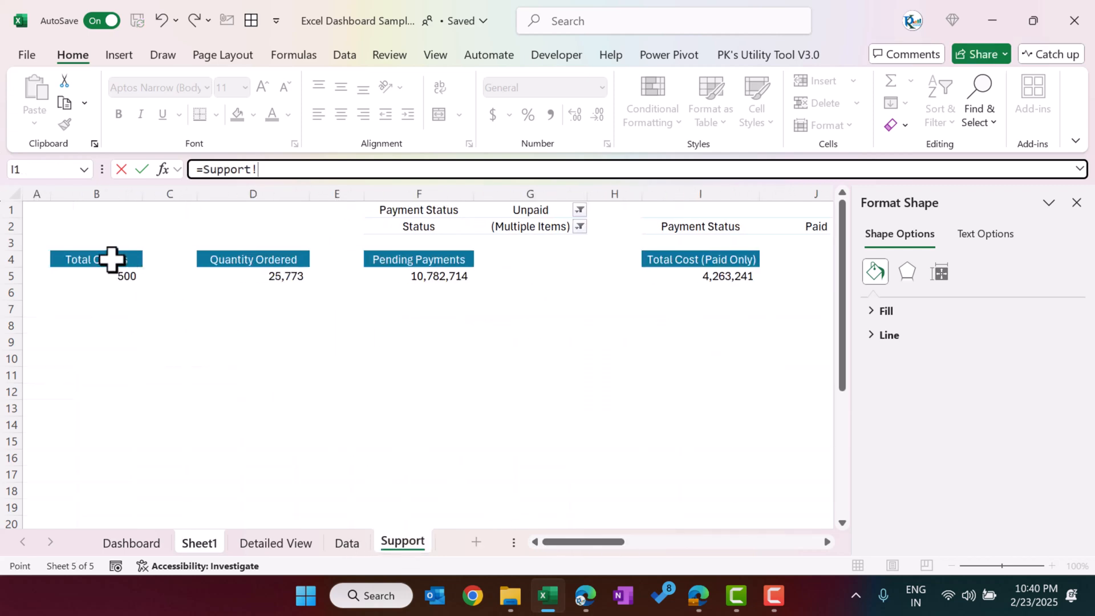
left_click(111, 259)
key("Return")
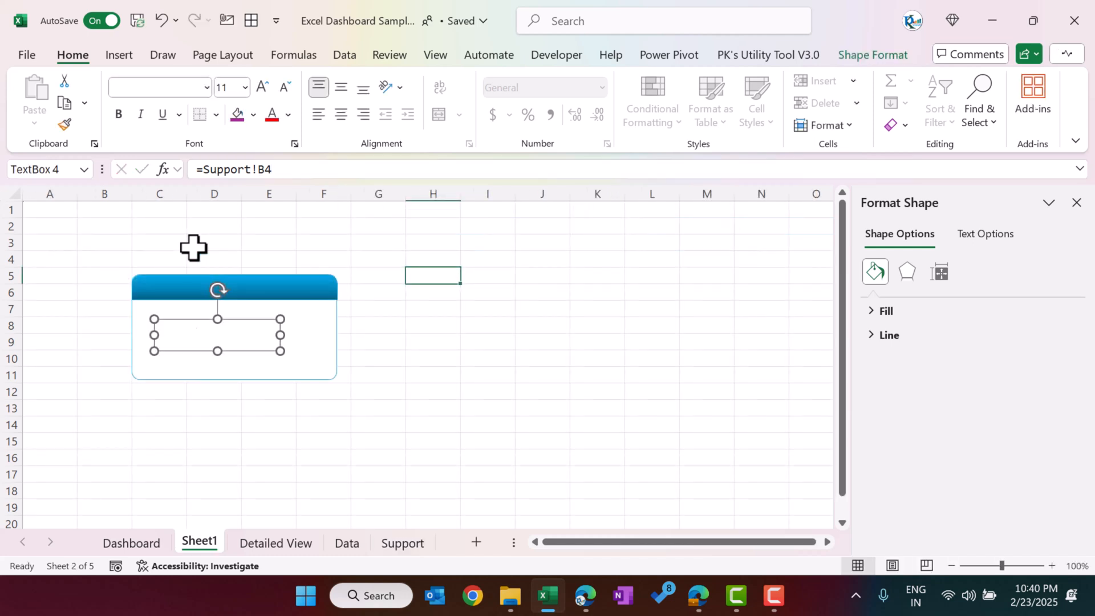
Step: Move the Total Orders text box up beneath the card's blue header and remove its outline
left_click_drag(238, 349, 226, 338)
left_click(898, 58)
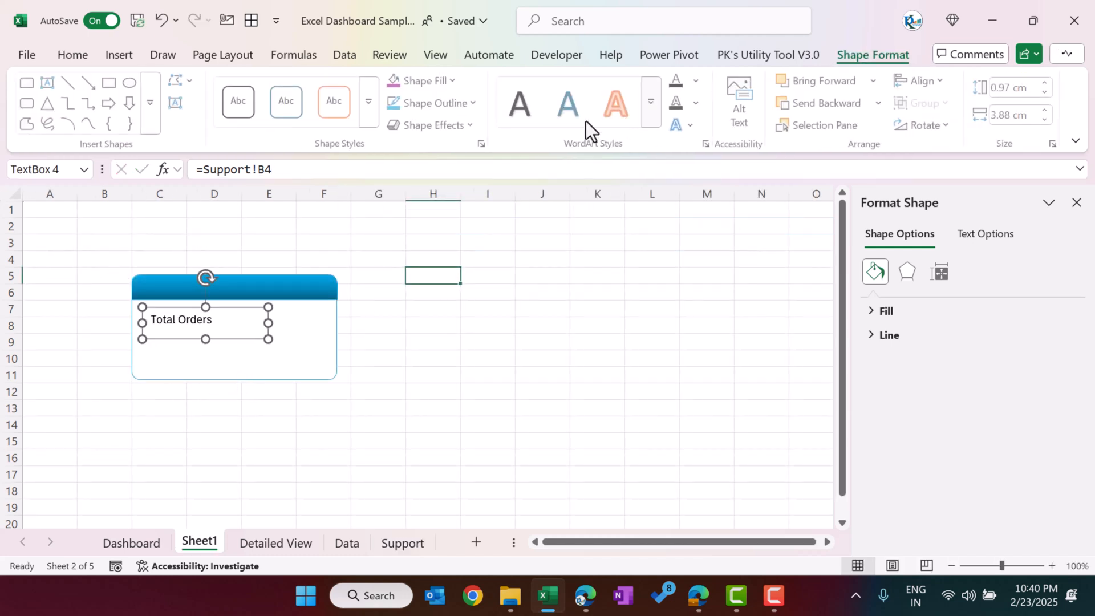
left_click(457, 104)
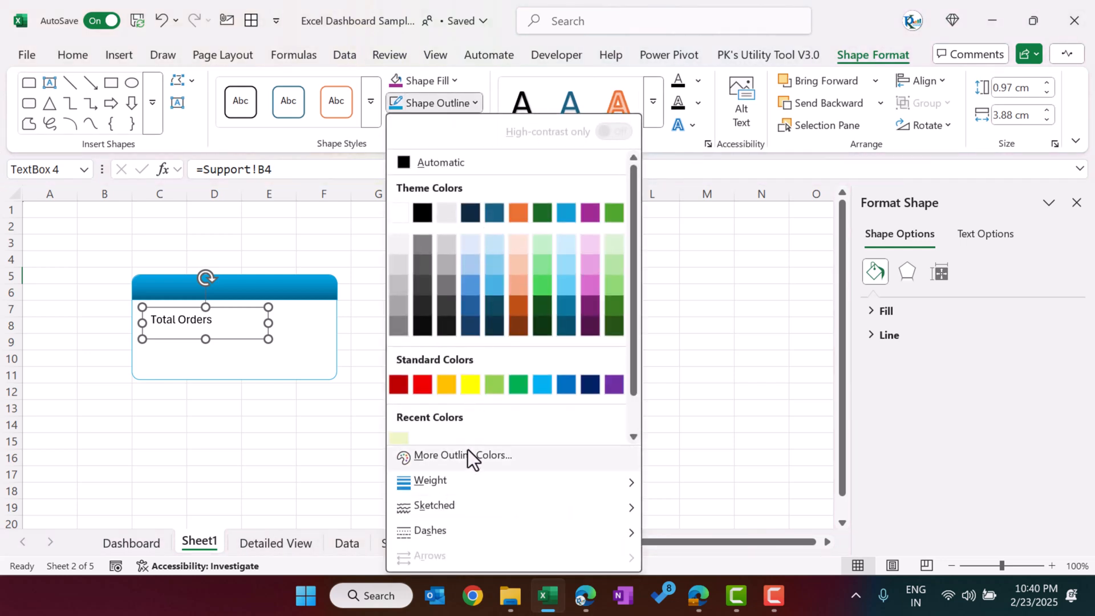
scroll(490, 406, "down", 1)
left_click(459, 435)
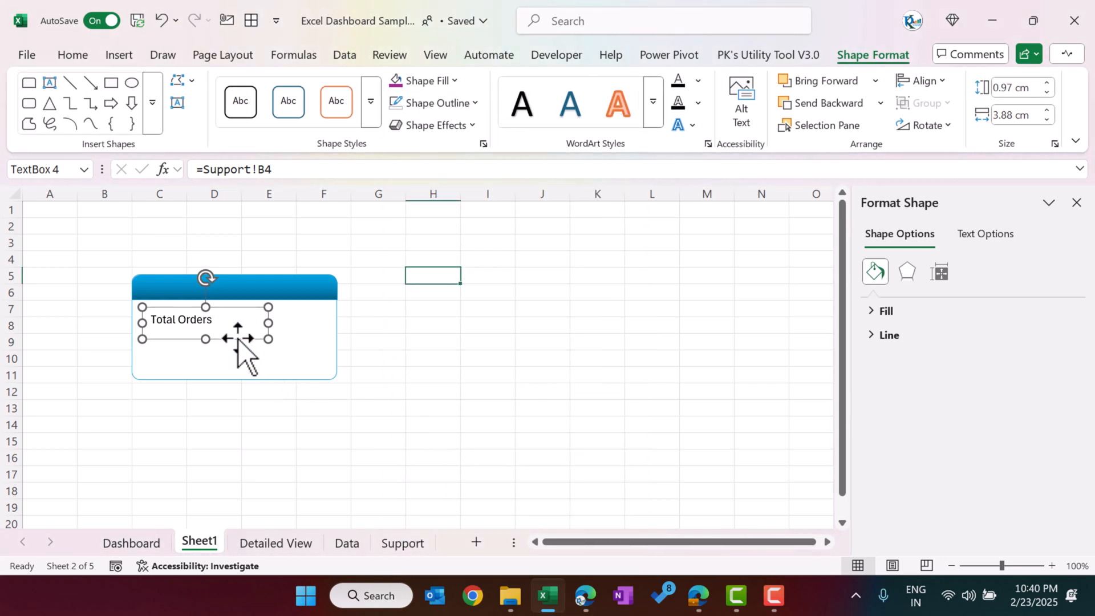
Step: Duplicate the Total Orders text box directly below and link the copy to the order count with =Support!B5
left_click_drag(238, 338, 231, 367)
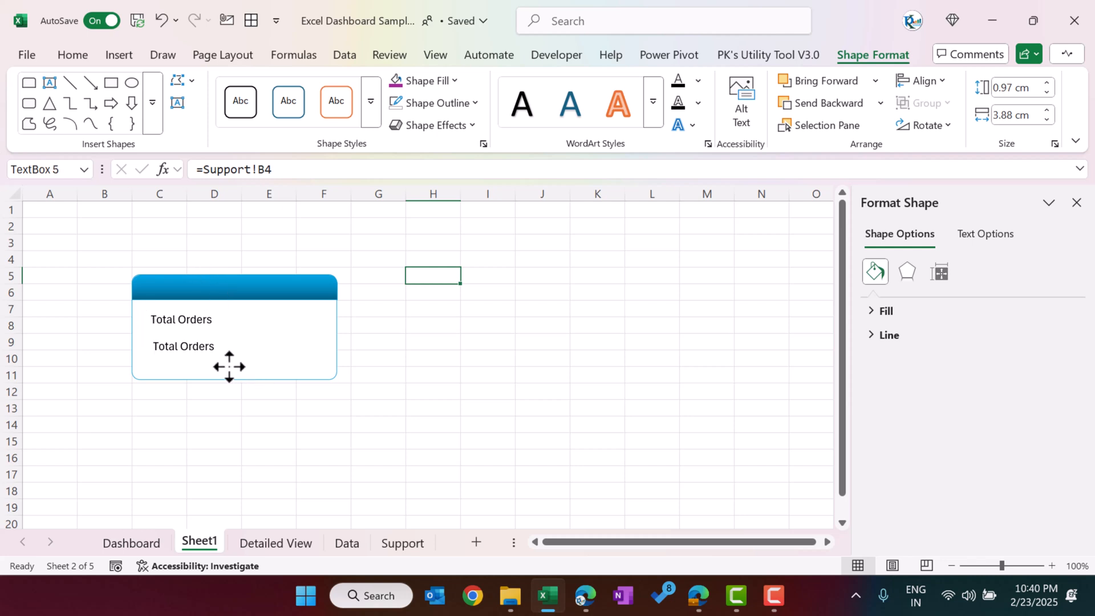
left_click_drag(293, 173, 213, 164)
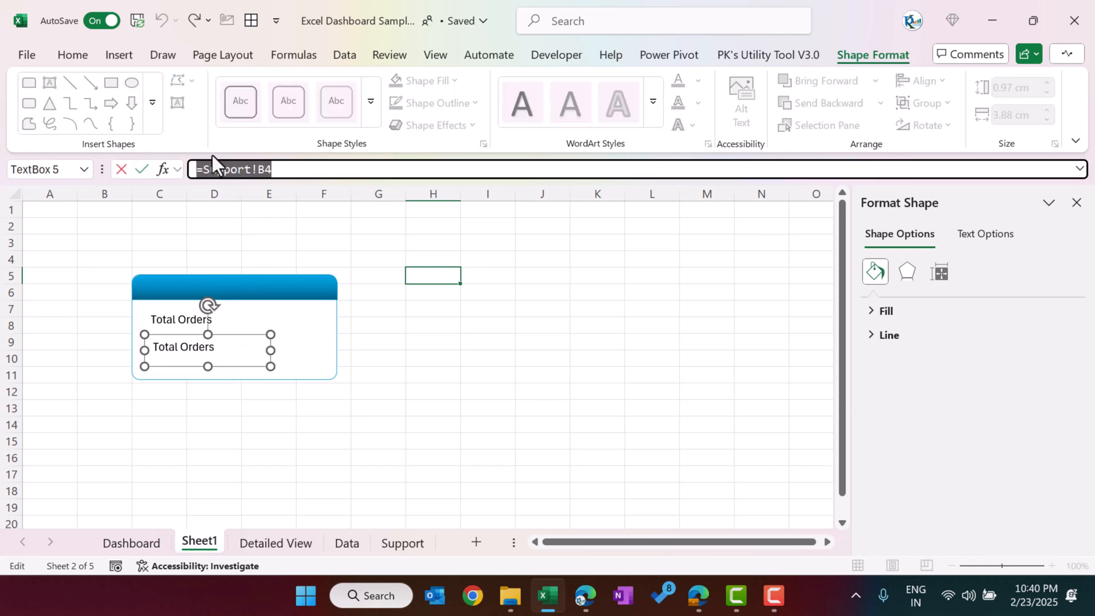
type("=")
left_click(401, 543)
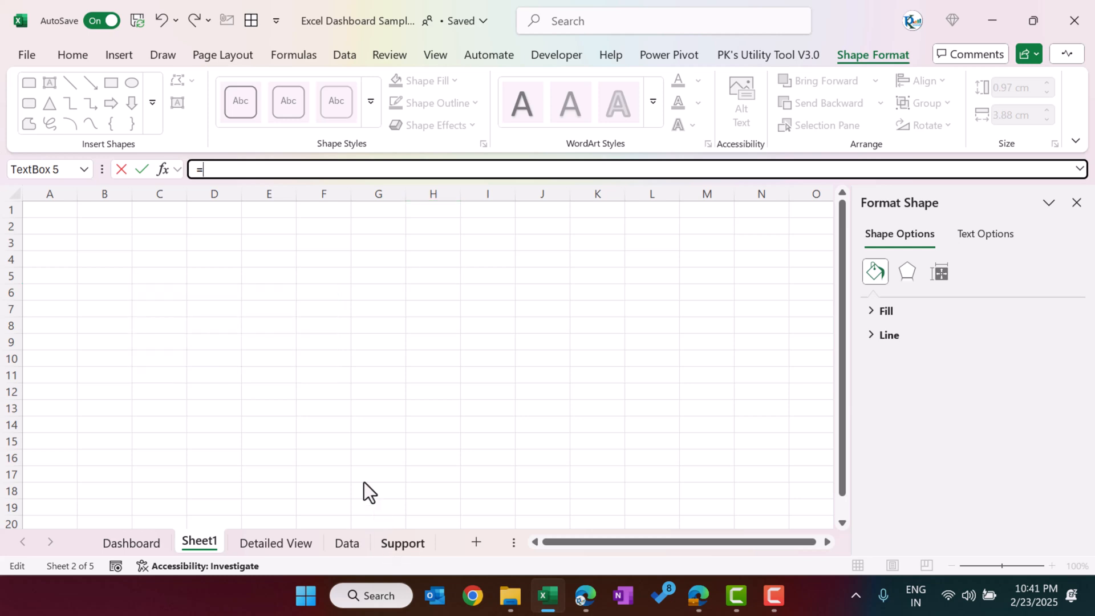
left_click(117, 278)
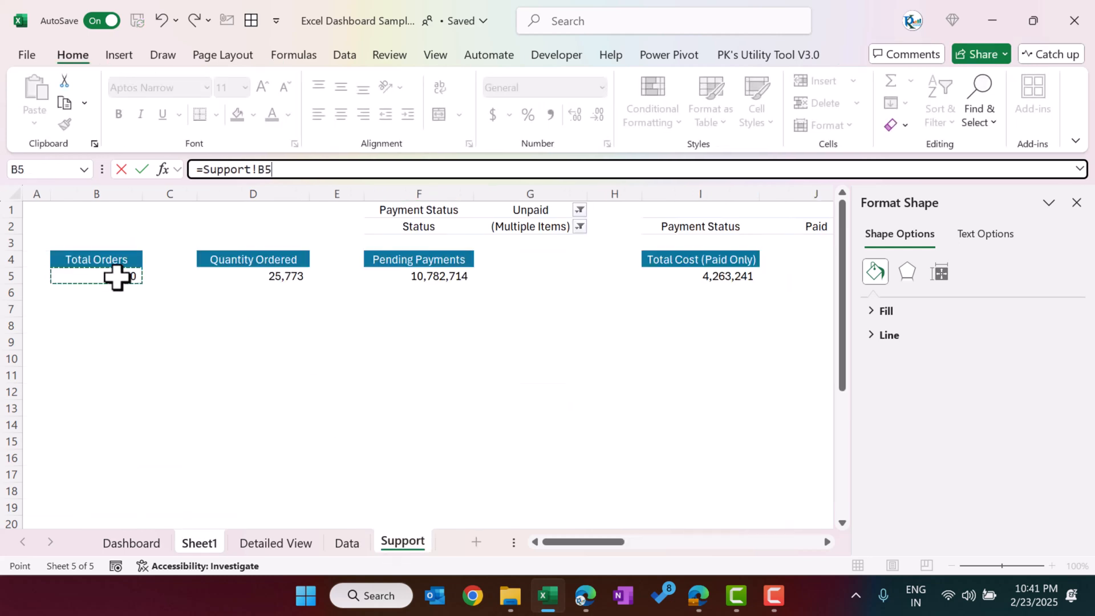
key("Return")
left_click(360, 392)
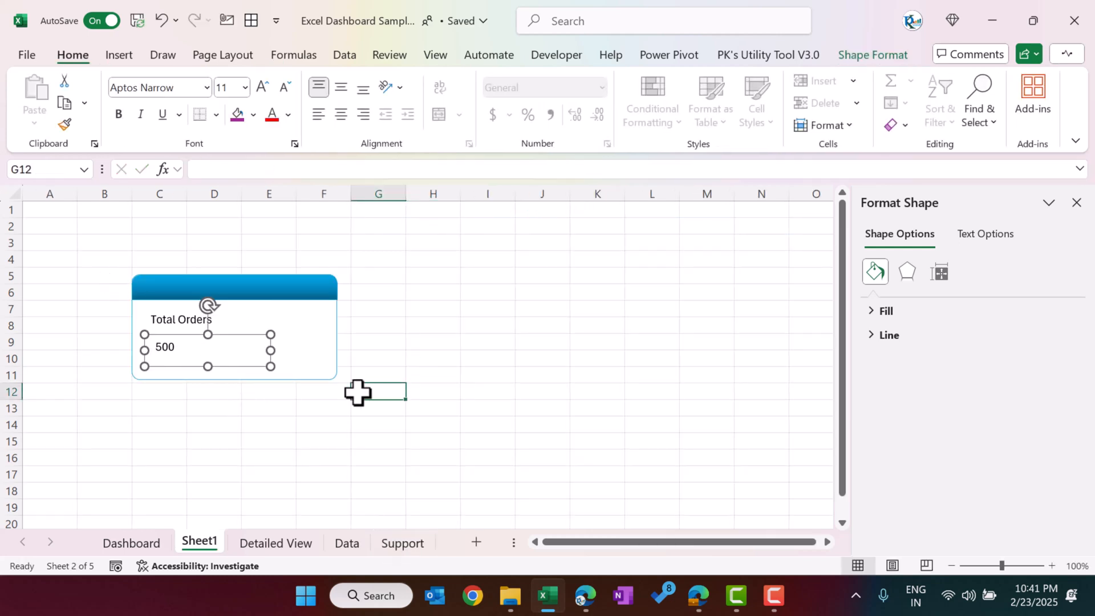
Step: Set the font of both card text boxes to size 14 and the solid purple theme colour
left_click(188, 347)
left_click(185, 318, "shift")
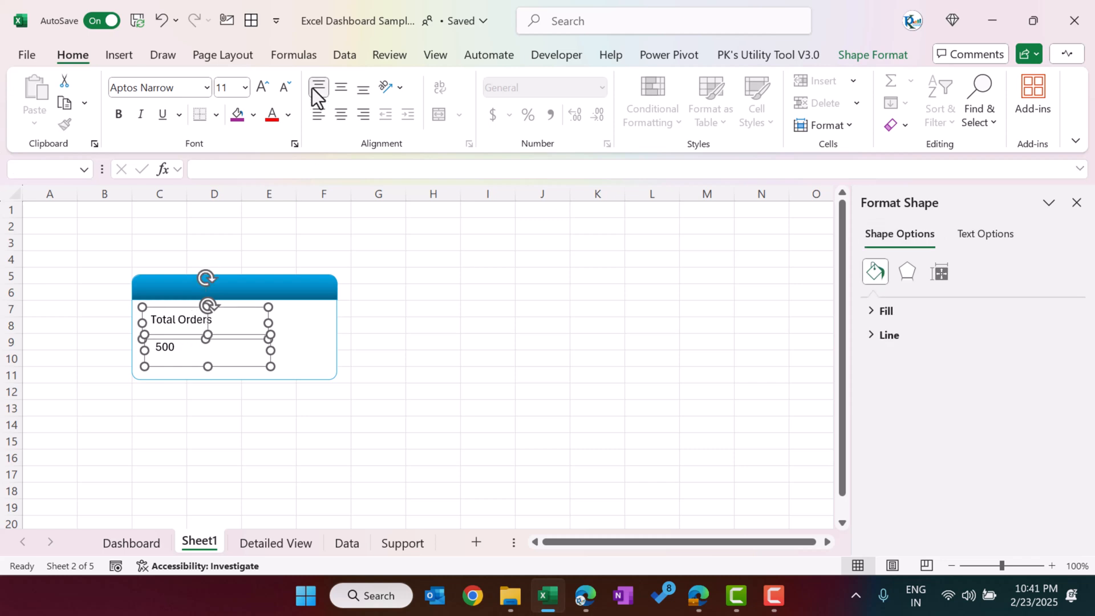
left_click(265, 88)
left_click(265, 88)
left_click(289, 115)
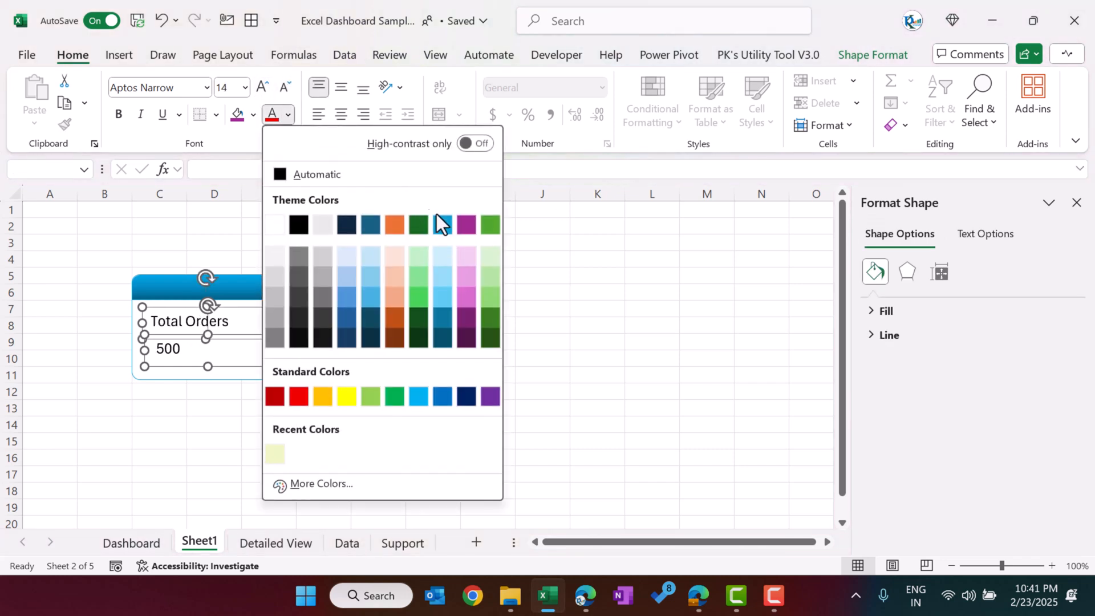
left_click(464, 224)
left_click(469, 258)
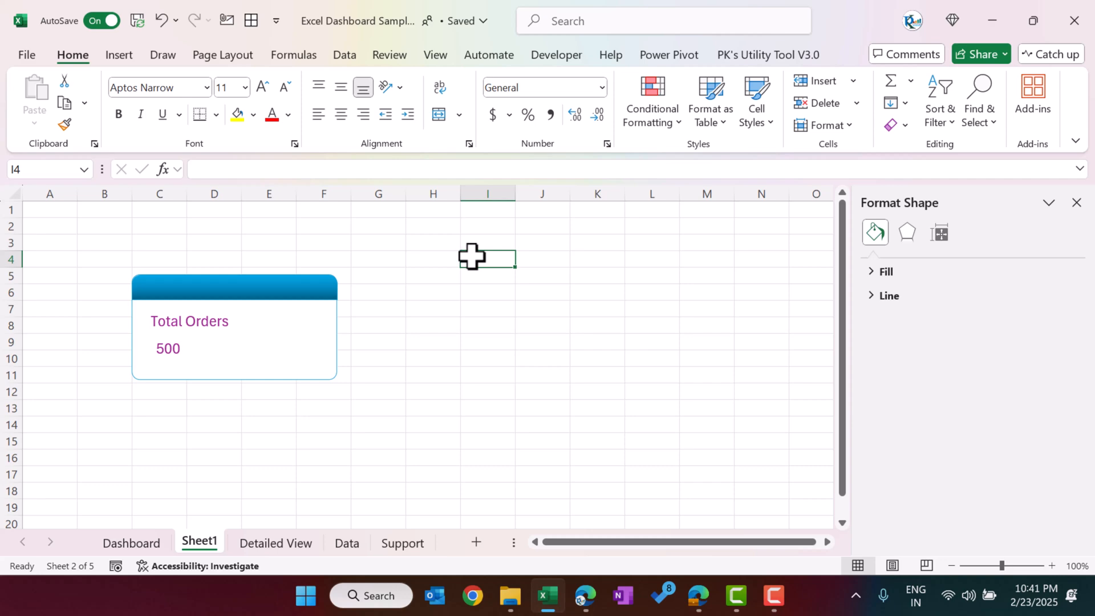
Step: Review the KPI cards and the Total Cost charts on the Dashboard sheet
left_click(149, 544)
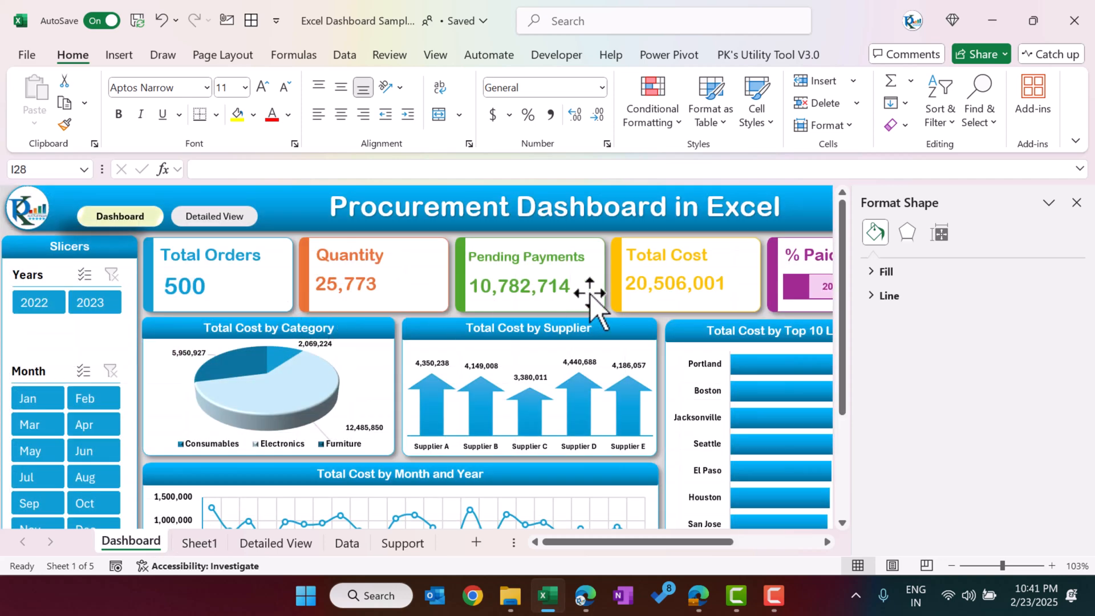
scroll(391, 367, "down", 3)
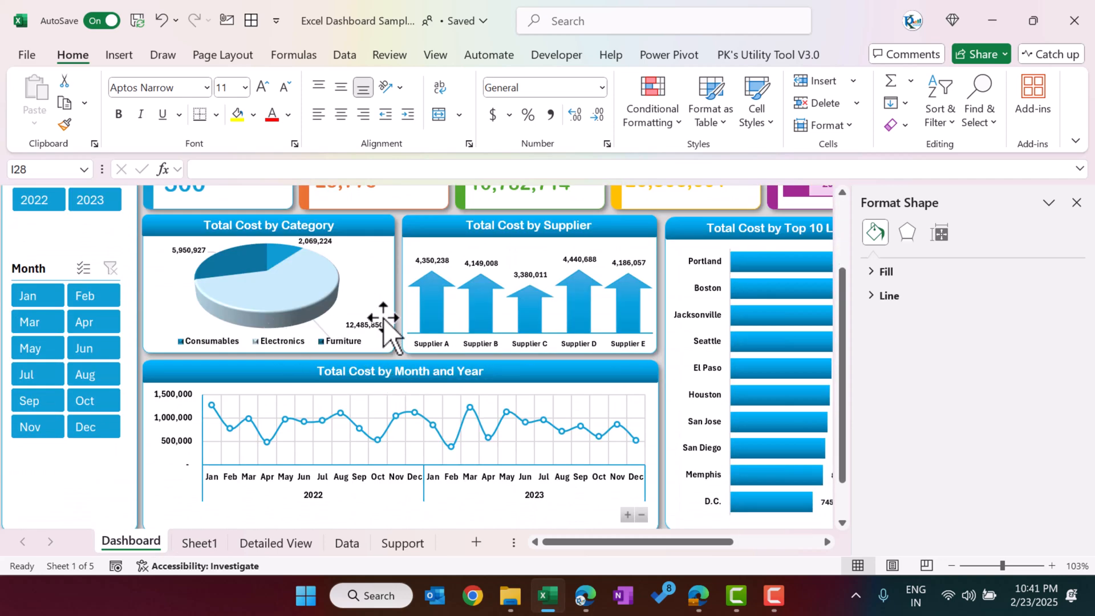
mouse_move(501, 294)
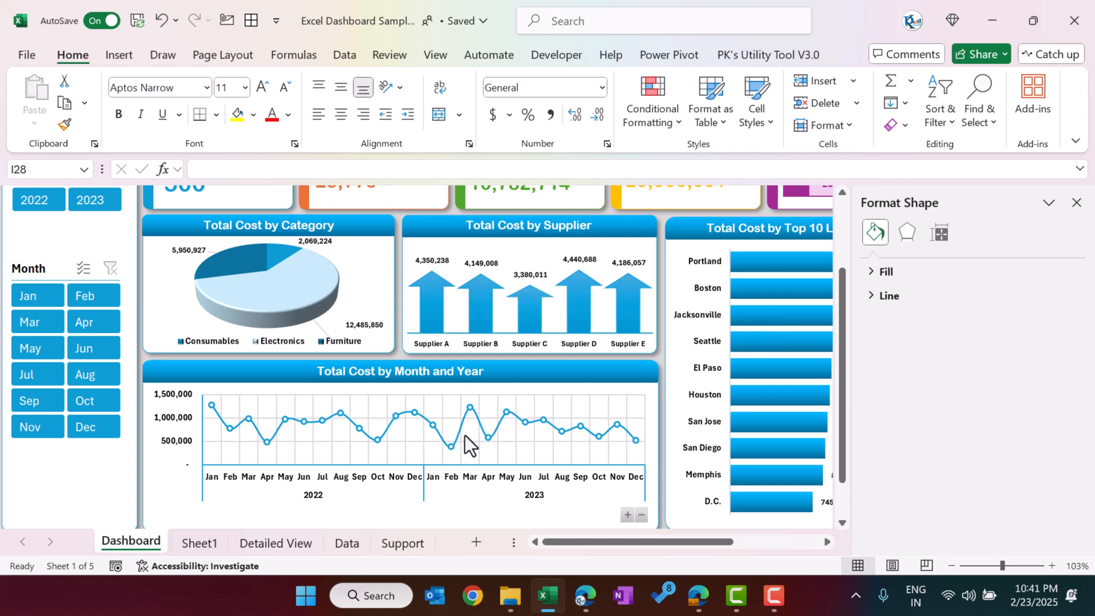
Step: Insert a 2-D clustered column PivotChart from the Supplier Name and Total Cost pivot table on the Support sheet
left_click(349, 544)
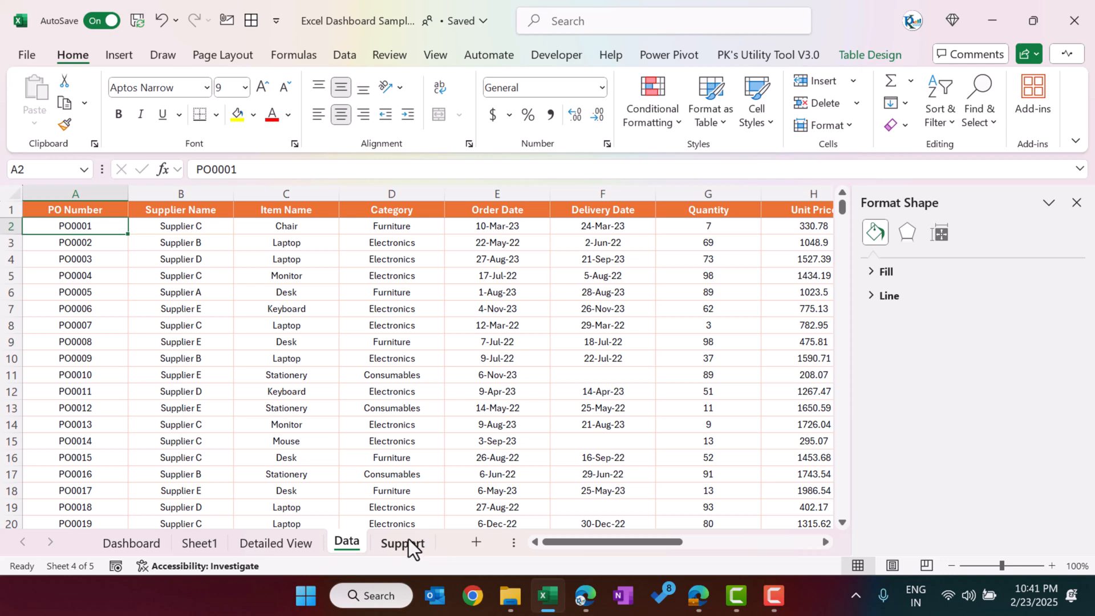
left_click(220, 550)
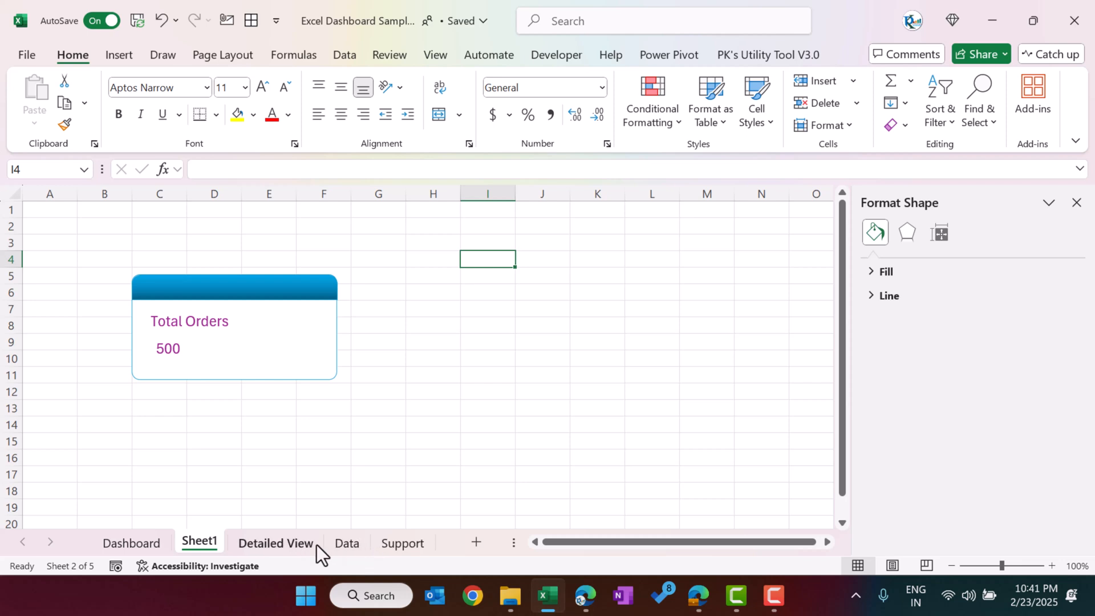
left_click(395, 542)
left_click_drag(601, 543, 669, 546)
left_click(632, 291)
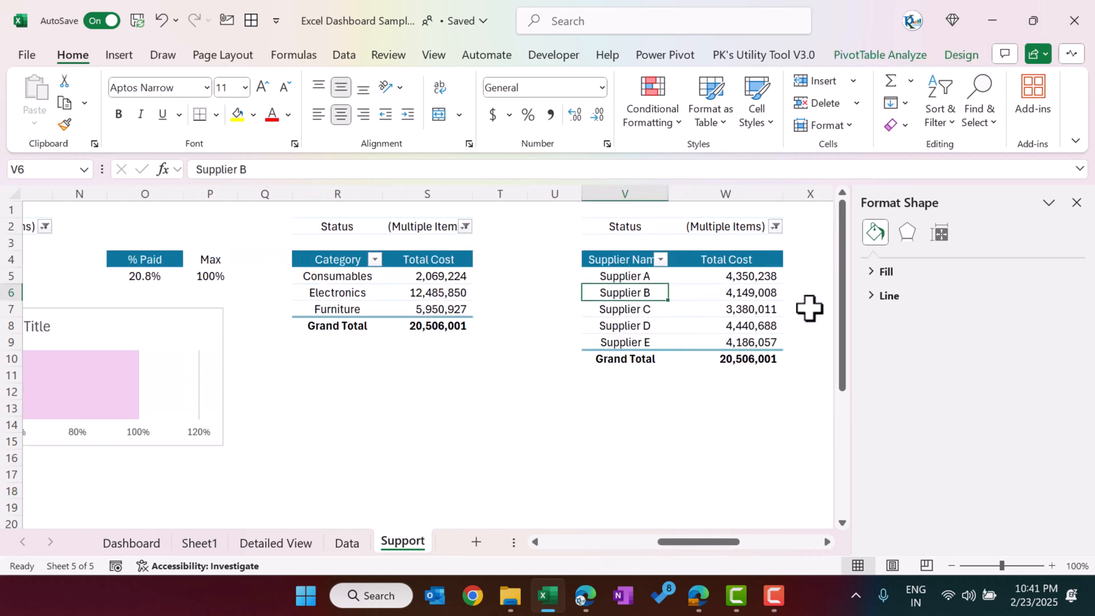
left_click(1077, 203)
left_click(790, 307)
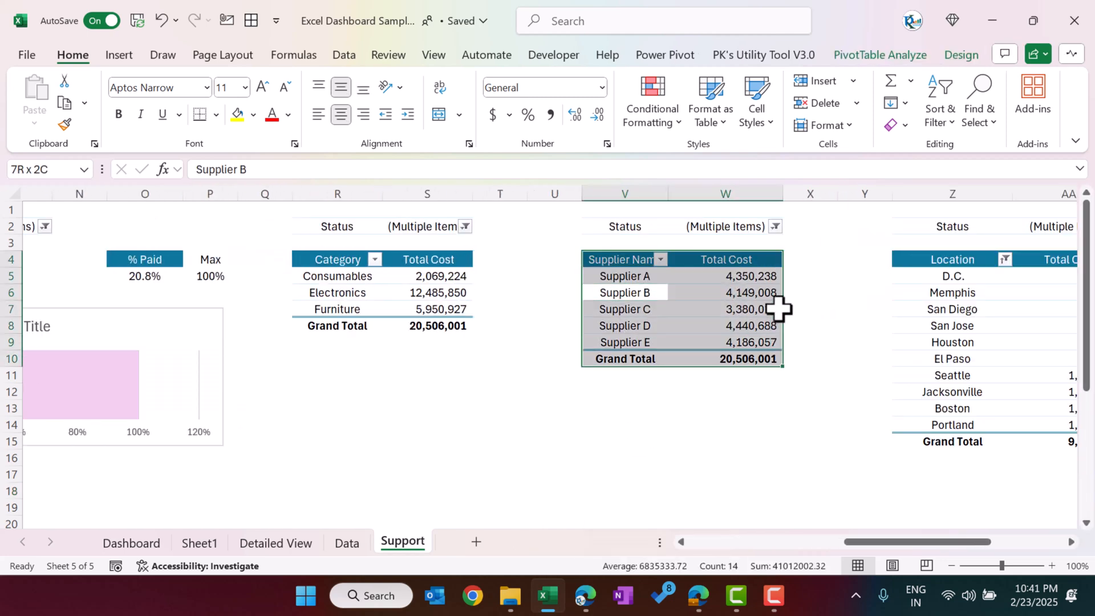
left_click(118, 56)
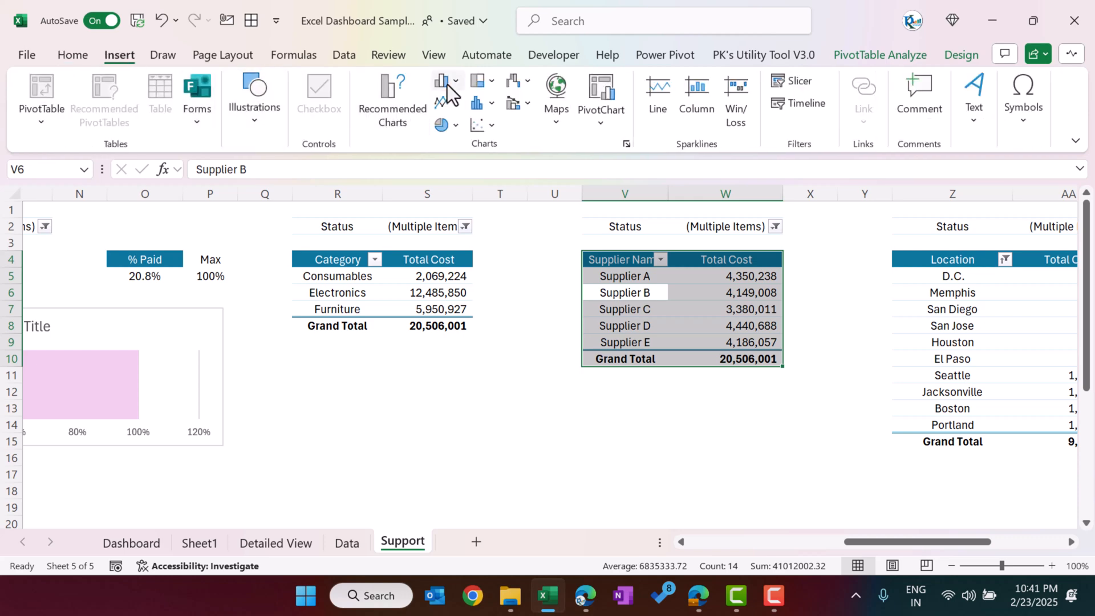
left_click(456, 81)
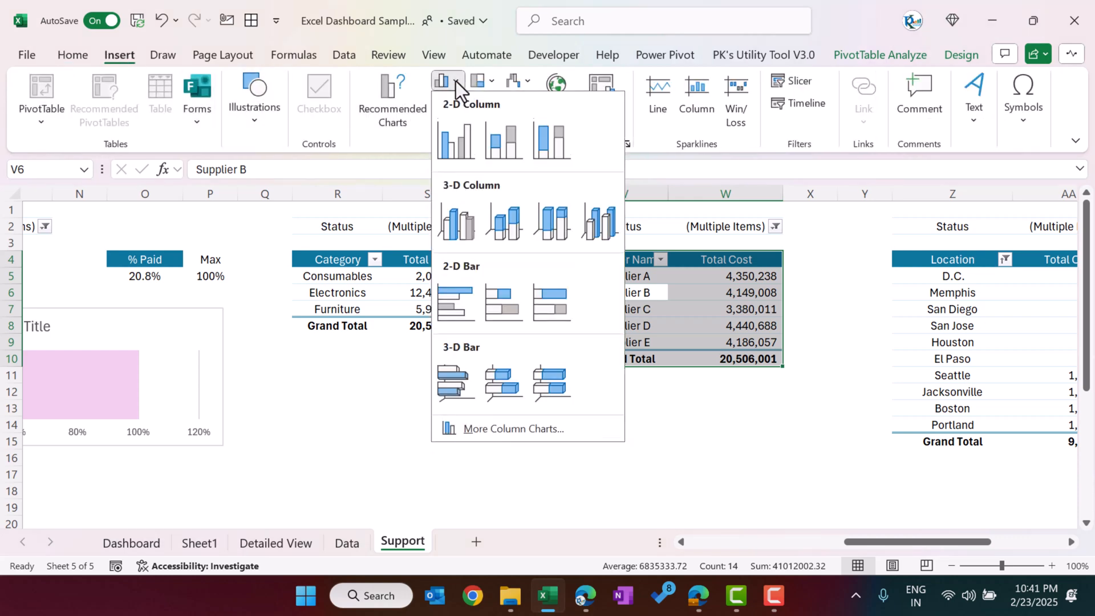
left_click(460, 142)
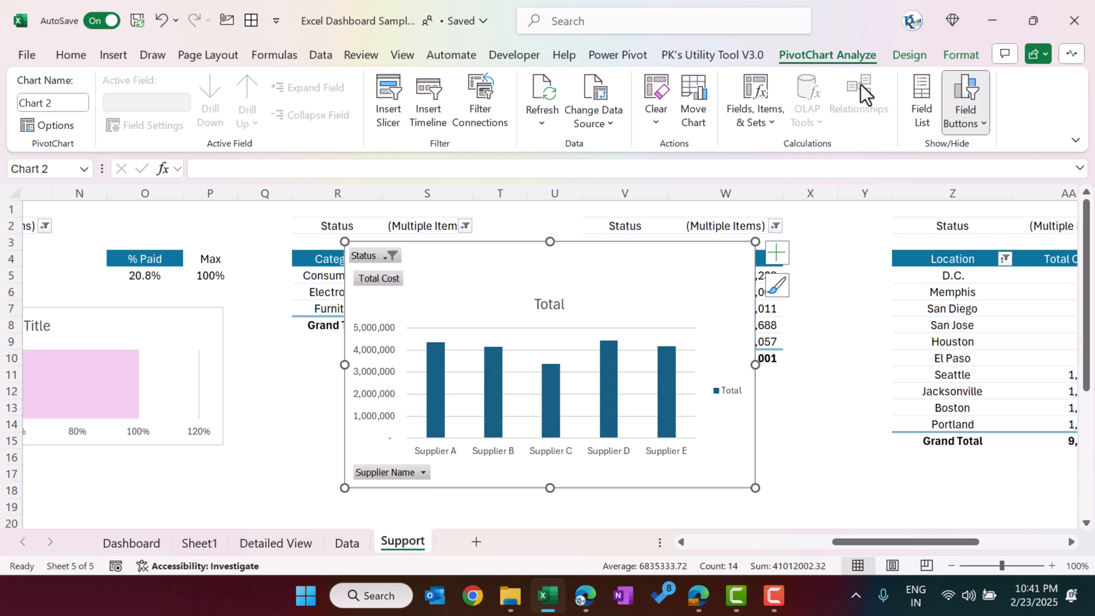
Step: Hide all field buttons on the supplier chart, move it off the source pivot table and delete its legend
left_click(975, 122)
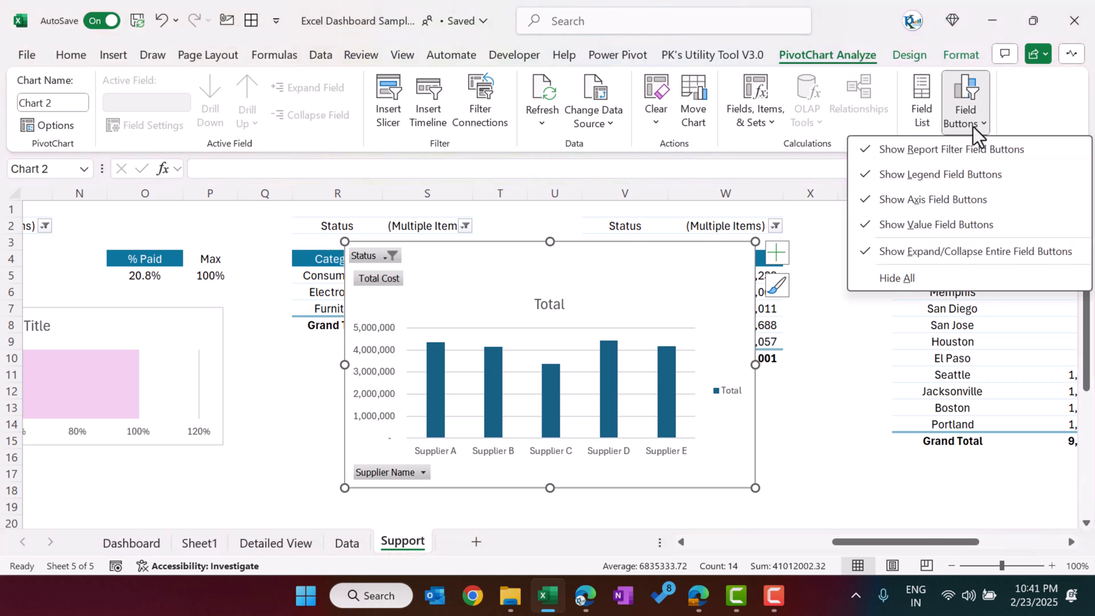
left_click(932, 280)
left_click_drag(611, 264, 489, 254)
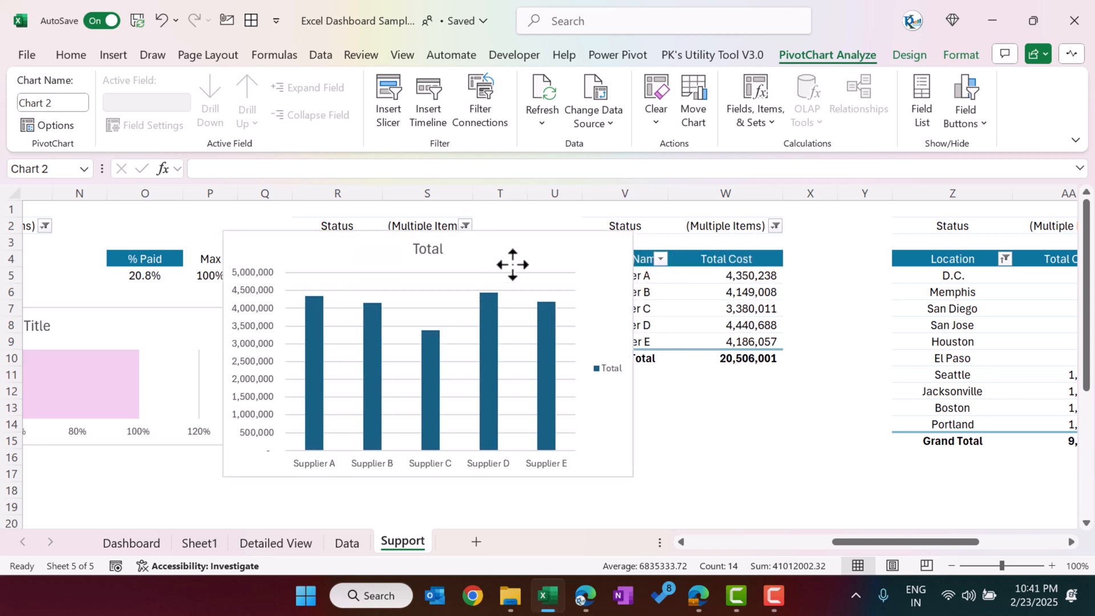
left_click(610, 369)
key("Delete")
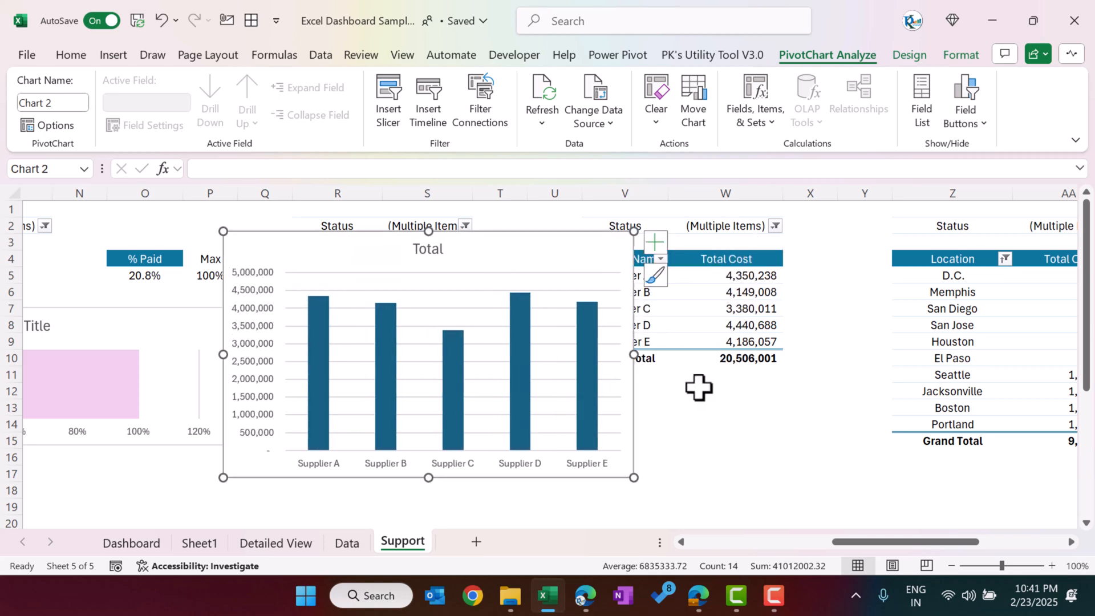
Step: Draw an up block arrow about 2.72 cm high and 1.35 cm wide below the supplier table and apply the gradient light blue theme style
left_click(713, 407)
left_click(117, 60)
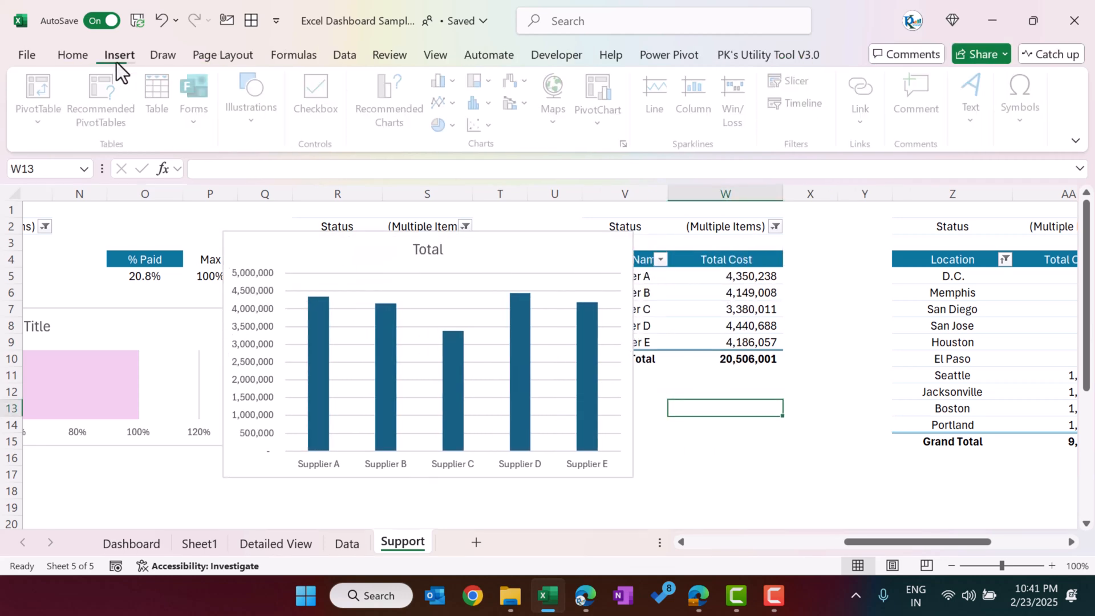
left_click(255, 122)
left_click(286, 197)
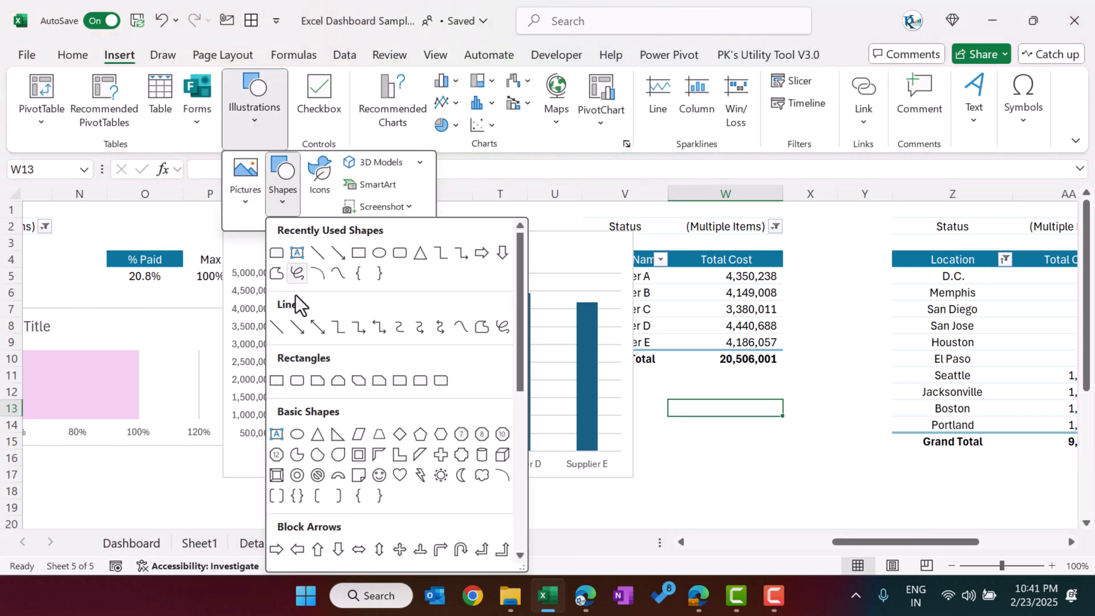
scroll(353, 484, "down", 3)
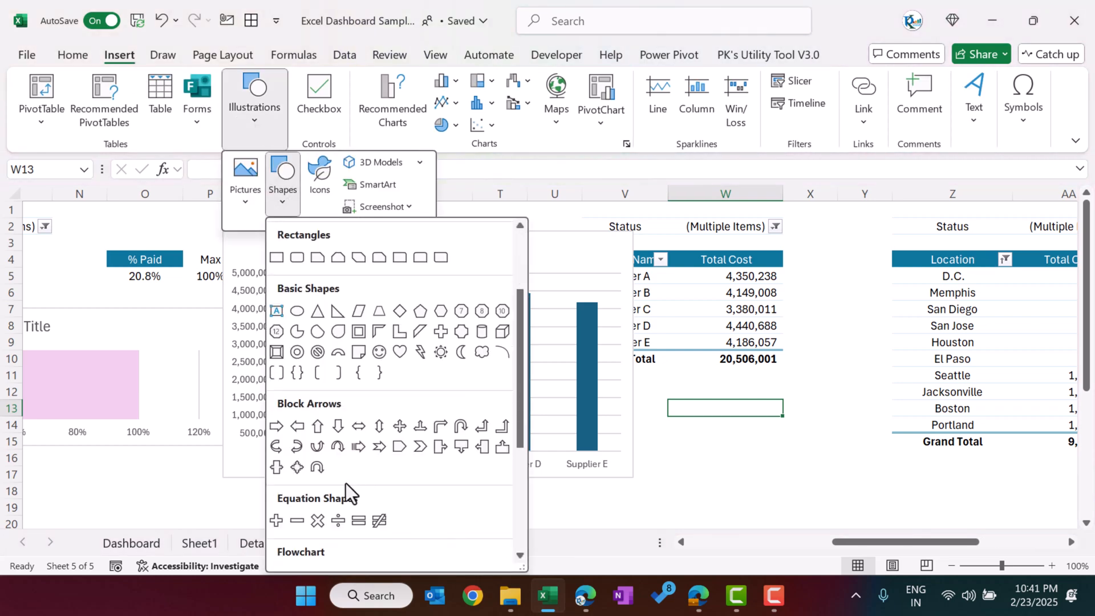
left_click(318, 427)
mouse_move(755, 377)
left_mouse_down()
mouse_move(773, 386)
mouse_move(798, 454)
left_mouse_up()
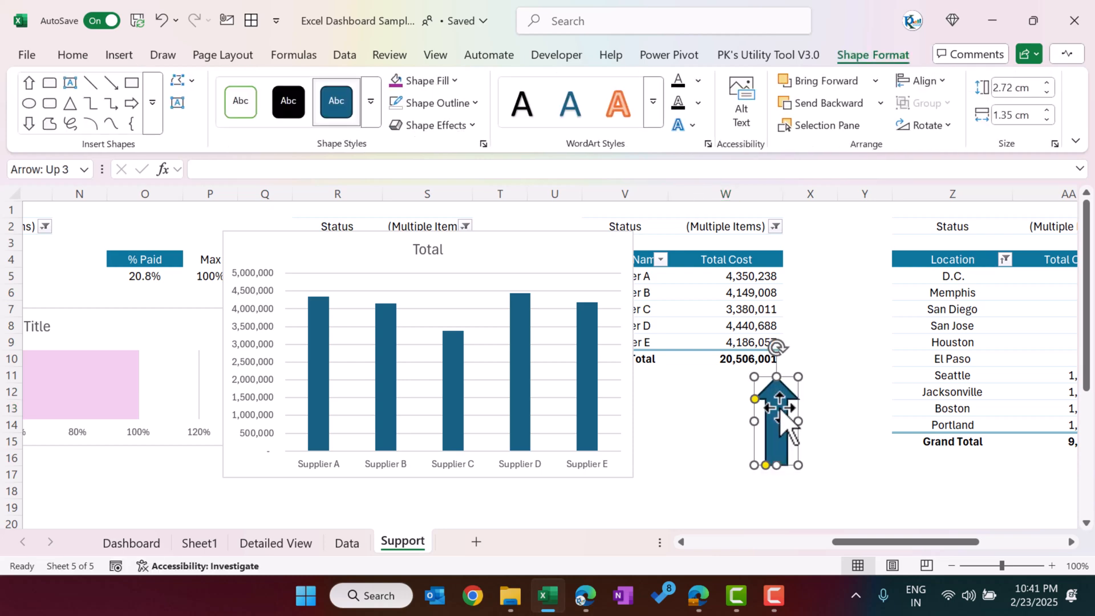
left_click(370, 102)
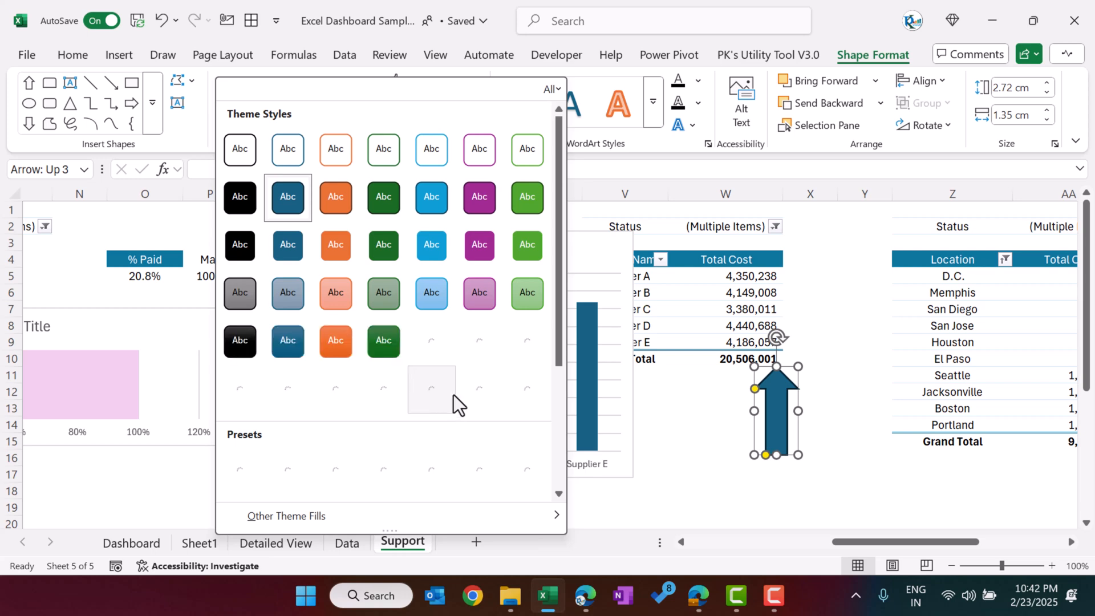
left_click(439, 350)
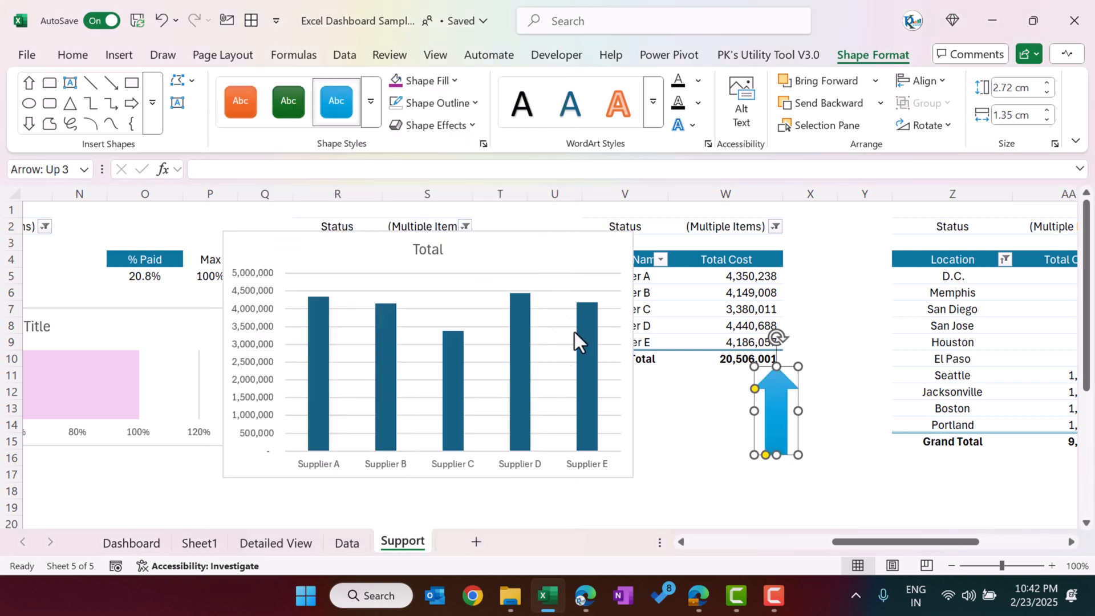
Step: Remove the gridlines from the supplier column chart
left_click(621, 250)
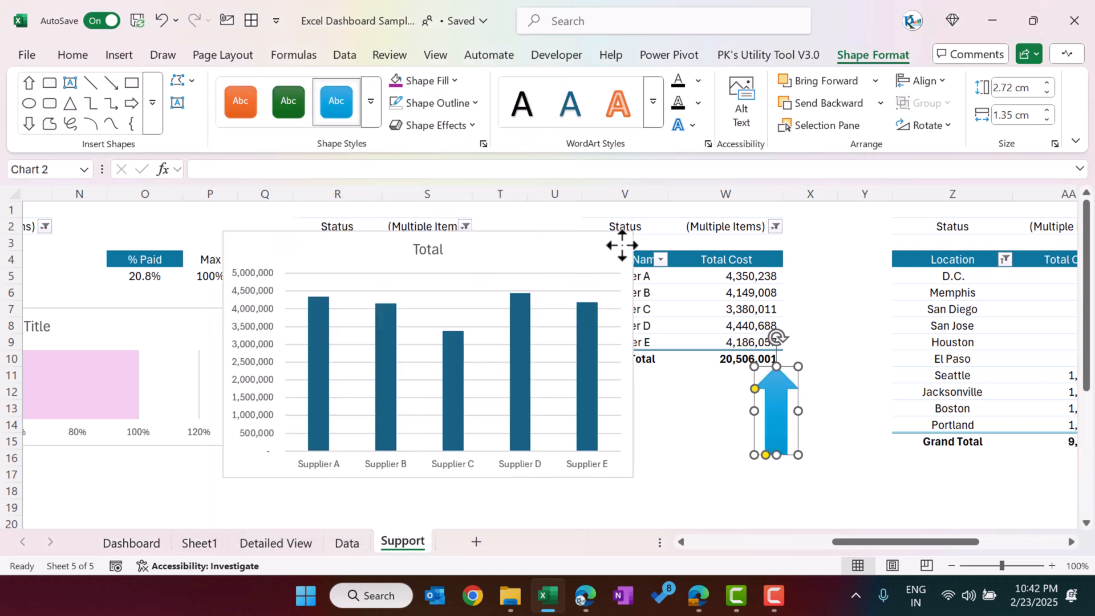
left_click(655, 244)
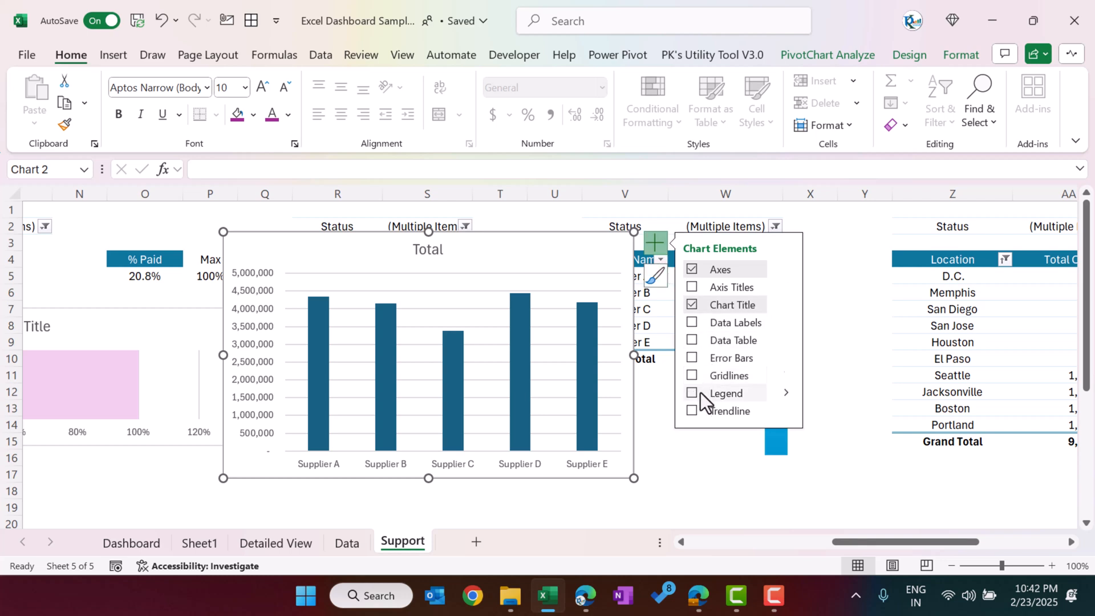
left_click(767, 438)
Step: Copy the blue up arrow and paste it onto the supplier chart's columns so they display as arrows
left_click(776, 430)
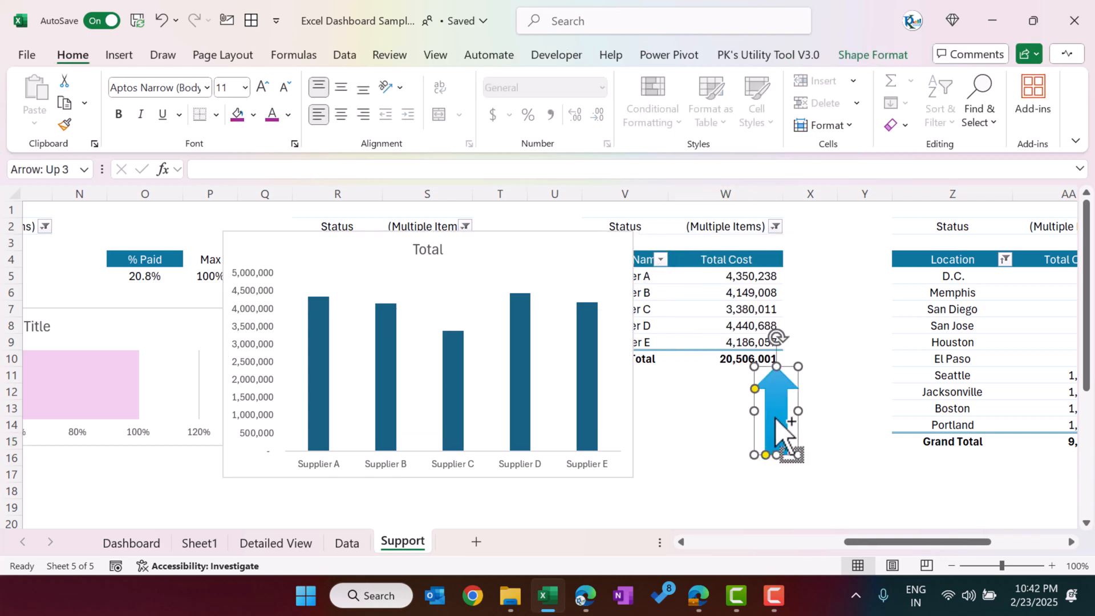
left_click(583, 356)
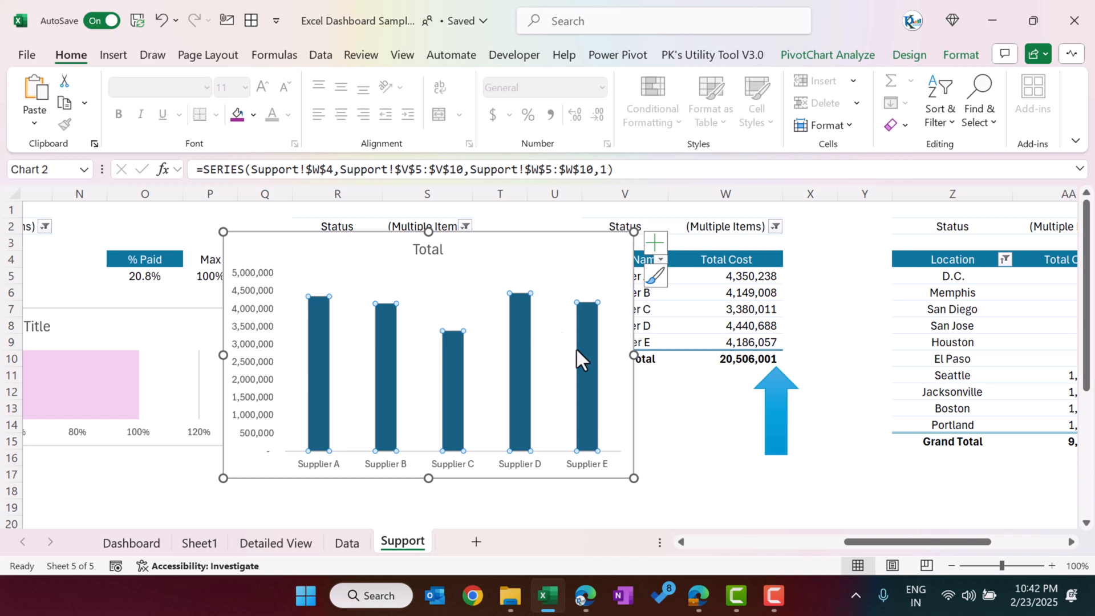
key("ctrl+v")
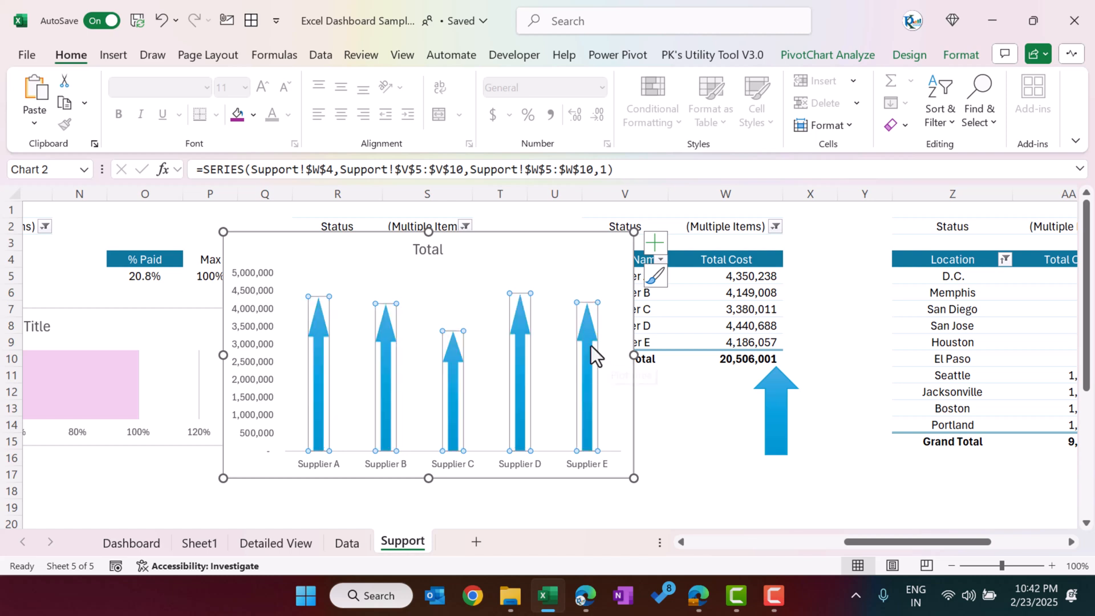
Step: Set the arrow series' gap width to 0% and add data labels to it
right_click(589, 332)
left_click(647, 321)
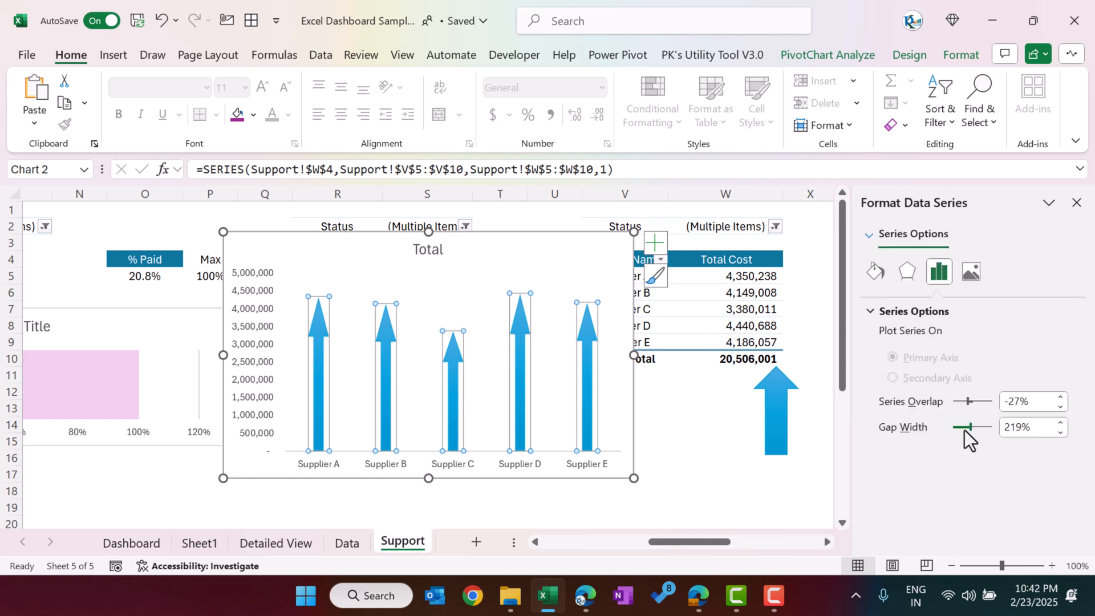
left_click_drag(969, 427, 947, 430)
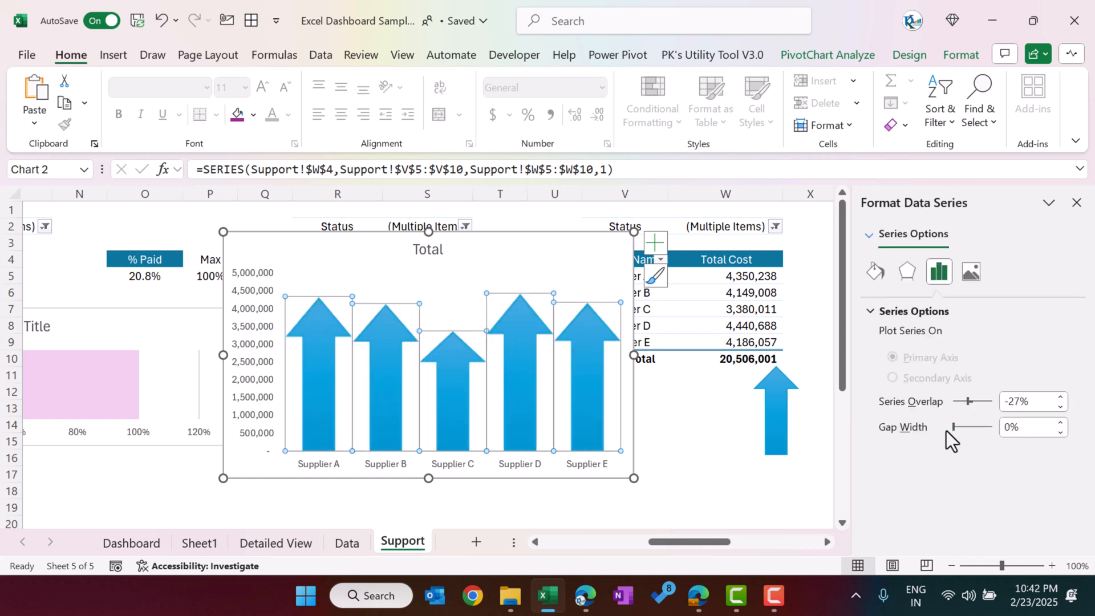
right_click(593, 342)
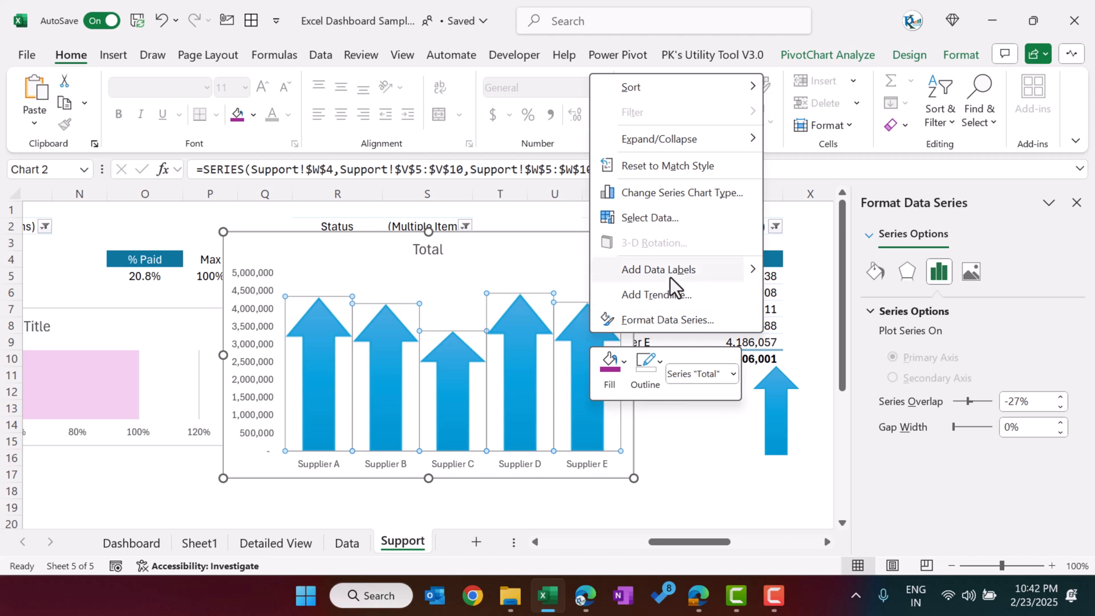
key("Escape")
left_click(701, 391)
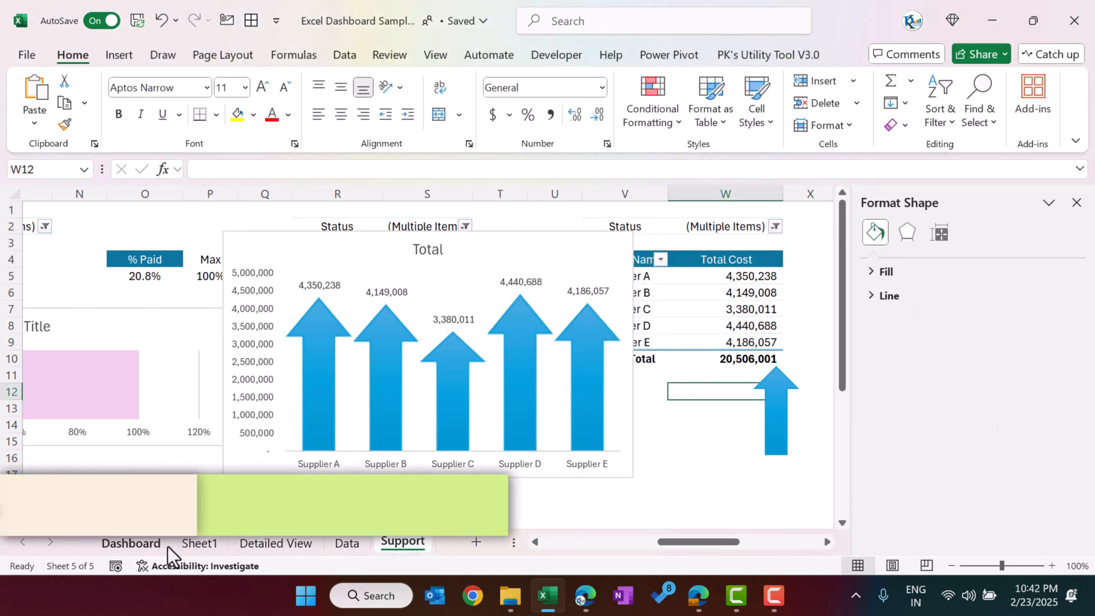
Step: On the Dashboard sheet, recolour the Total Cost by Top 10 Location bars first with the lightest blue theme tint and finally with standard light blue
left_click(143, 545)
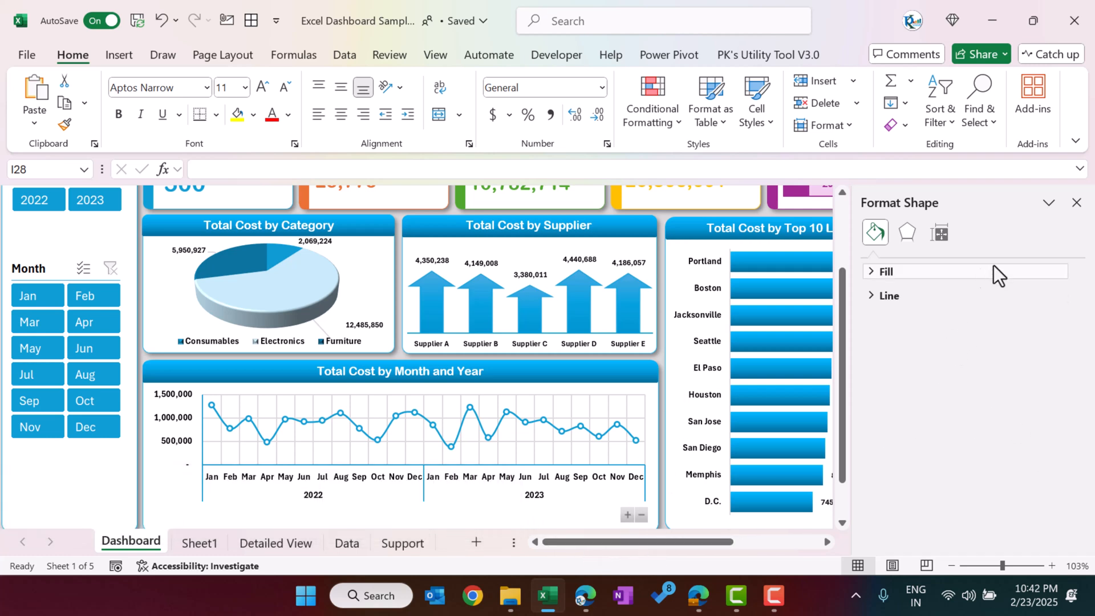
left_click(1075, 203)
left_click(840, 258)
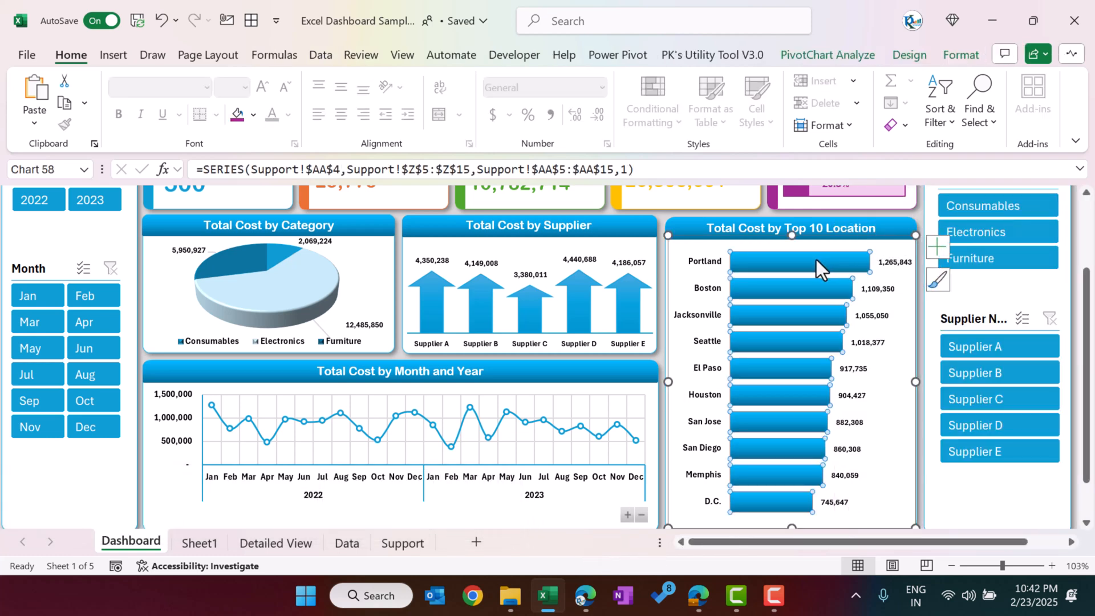
left_click(952, 52)
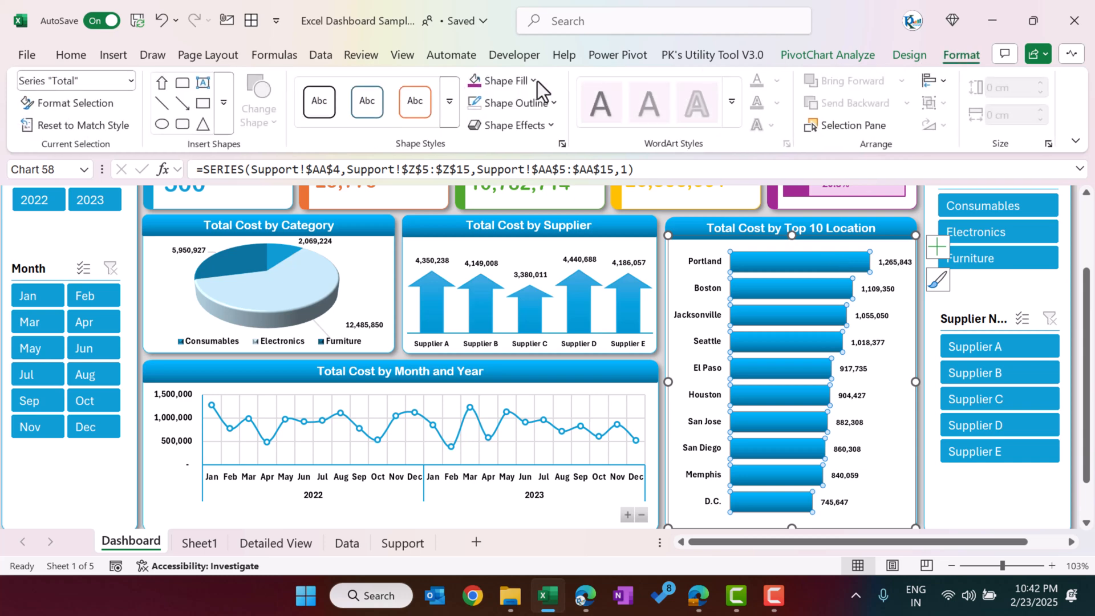
left_click(508, 81)
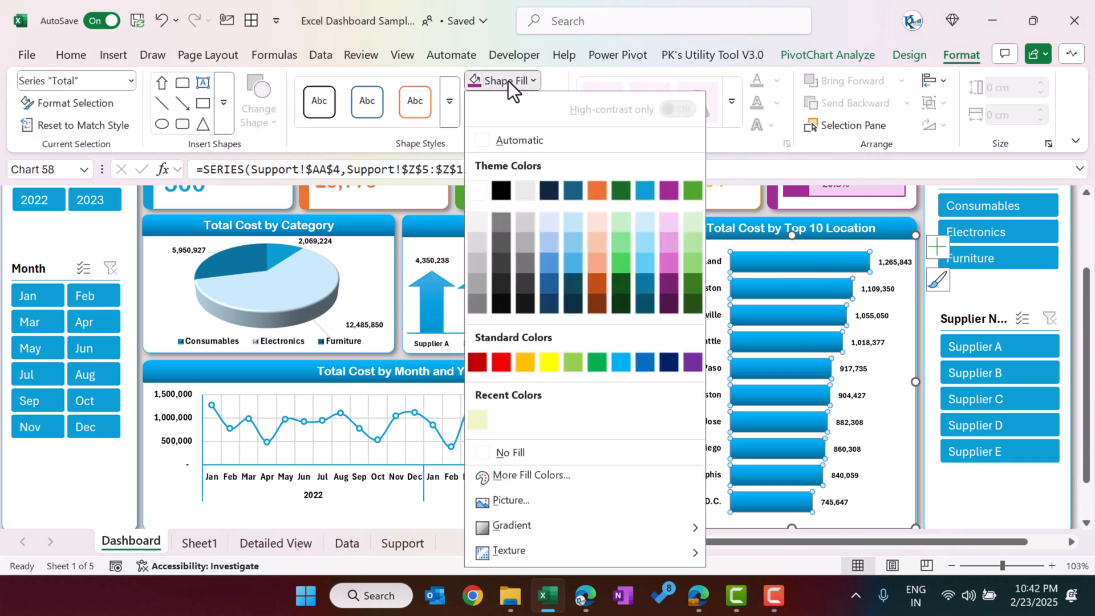
left_click(644, 222)
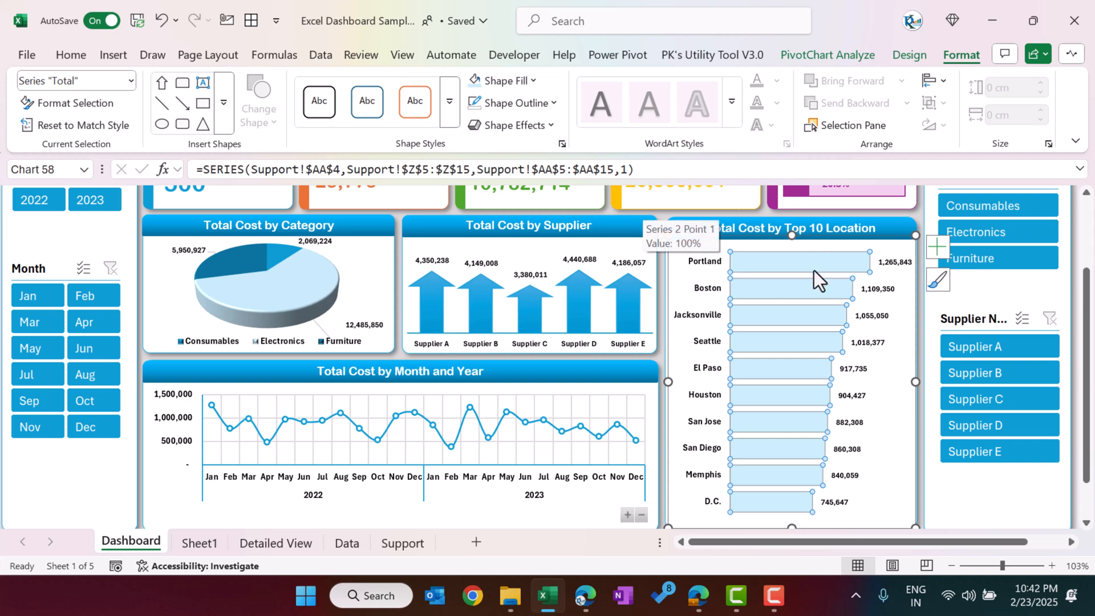
left_click(533, 81)
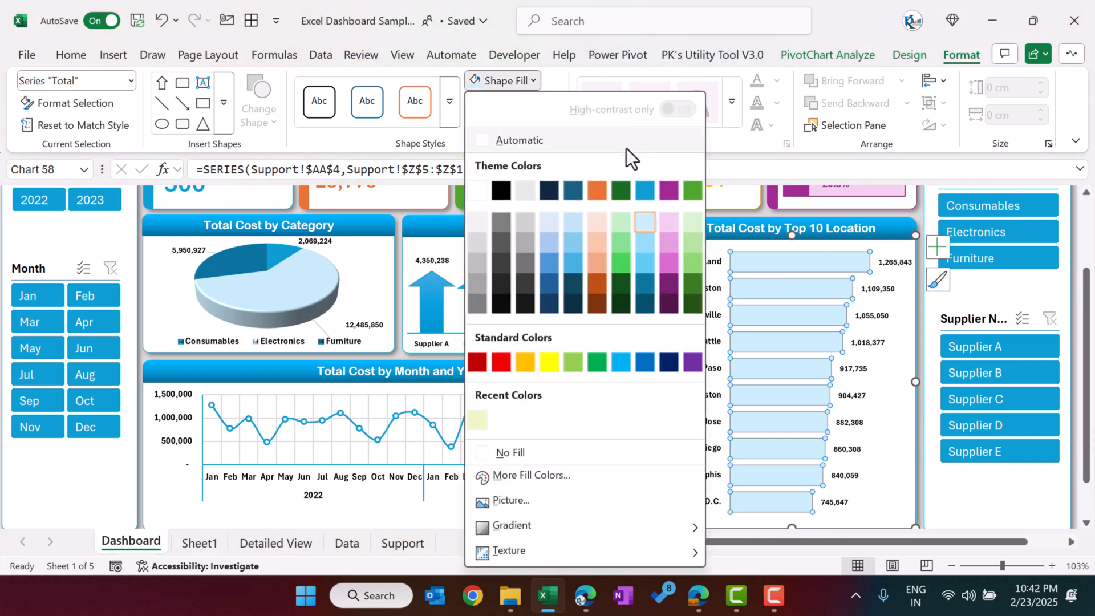
left_click(625, 360)
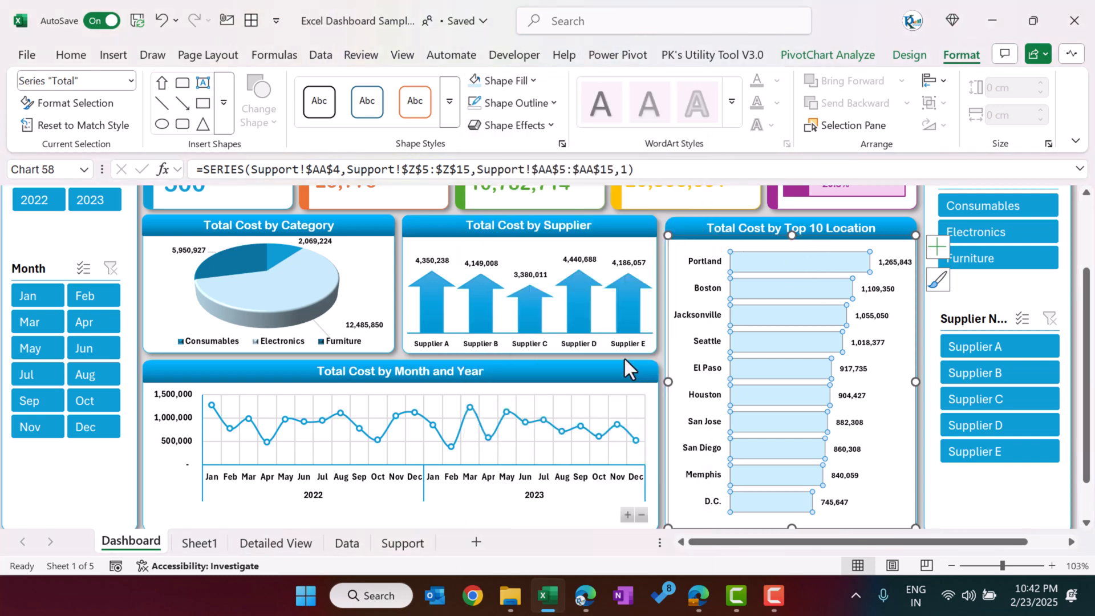
Step: Fill the Total Cost by Top 10 Location bars with standard light blue and a vertical linear gradient from the Dark Variations
left_click(513, 84)
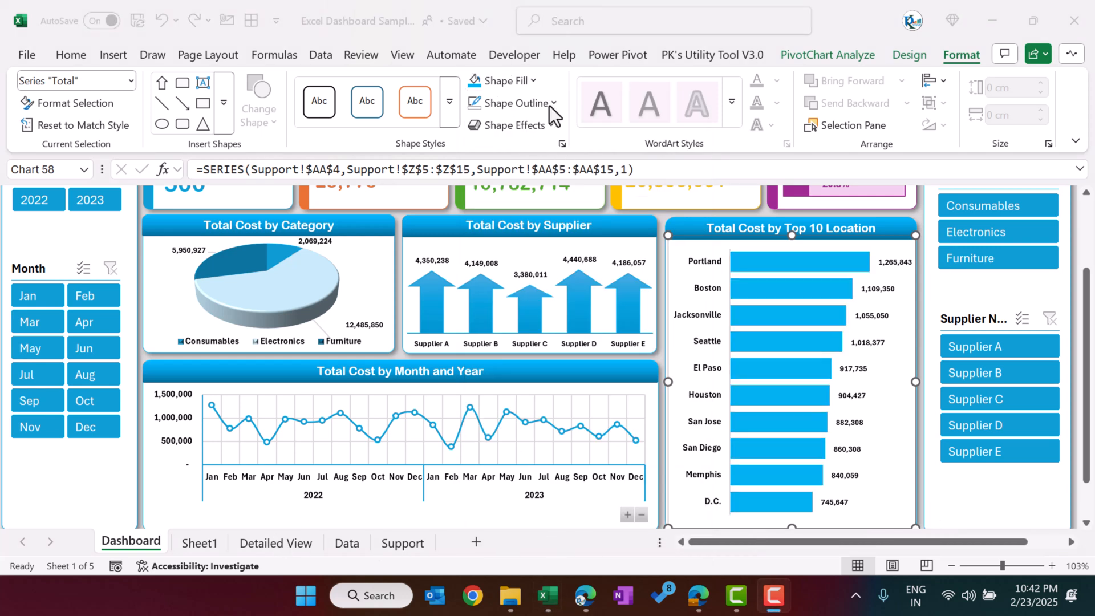
left_click(813, 261)
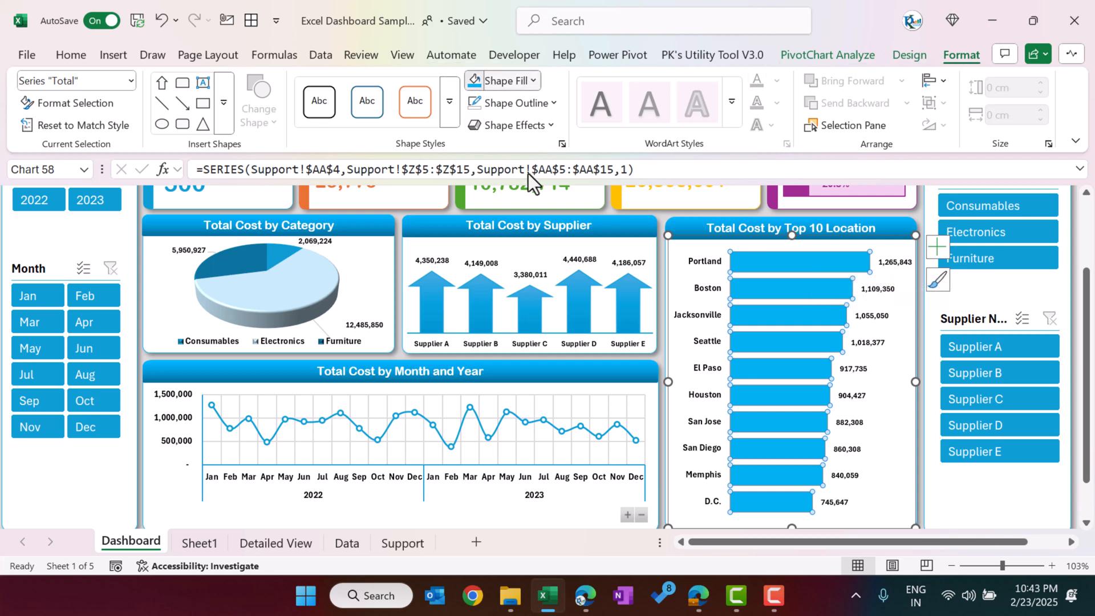
left_click(513, 80)
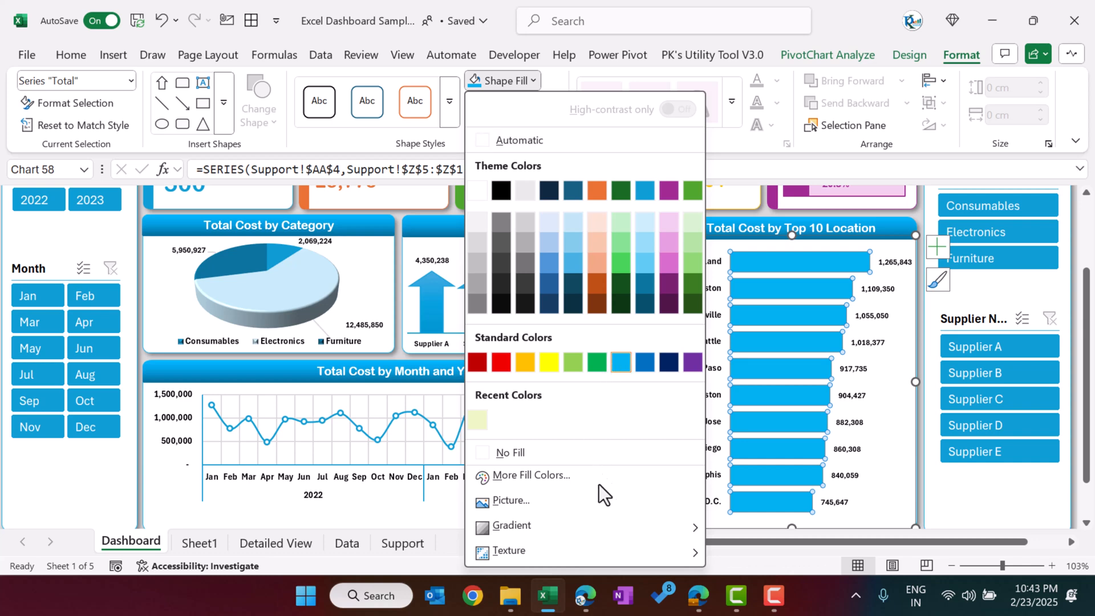
mouse_move(582, 536)
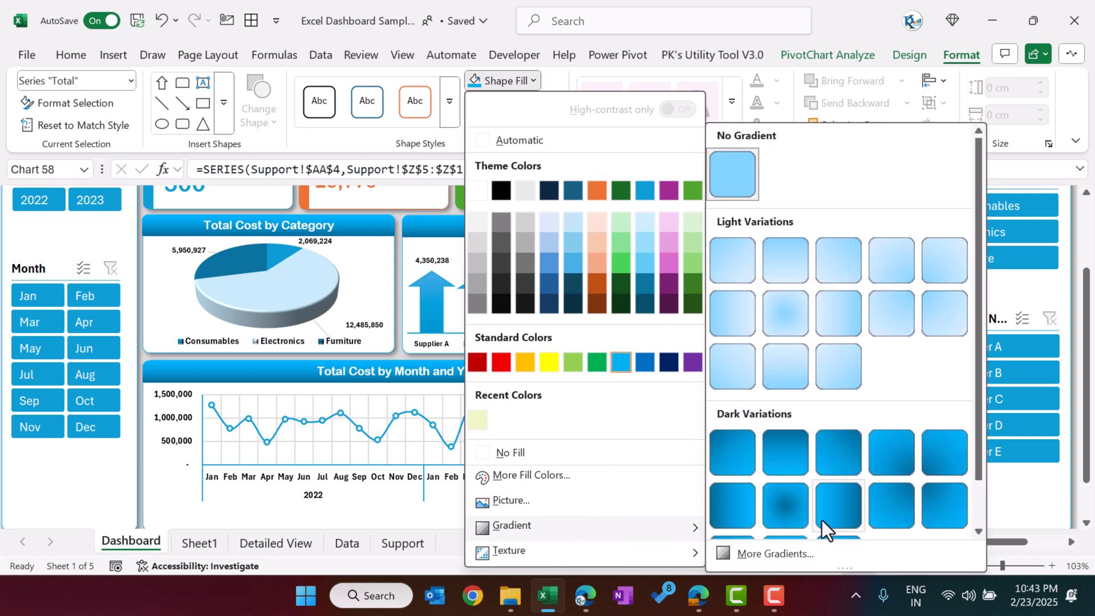
scroll(823, 520, "down", 1)
left_click(793, 517)
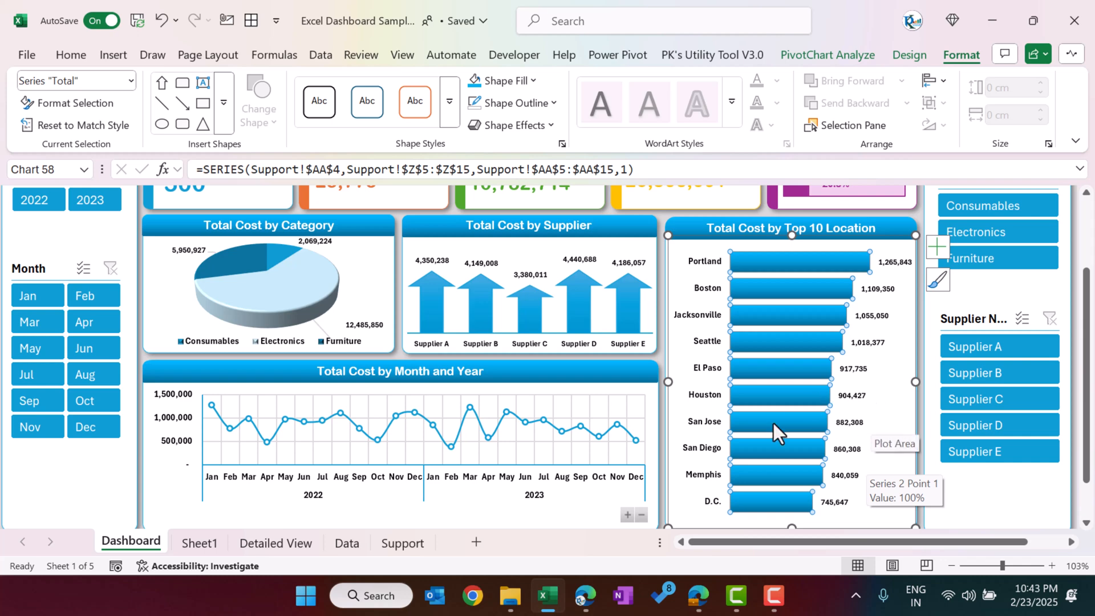
scroll(739, 433, "up", 1)
scroll(743, 430, "up", 1)
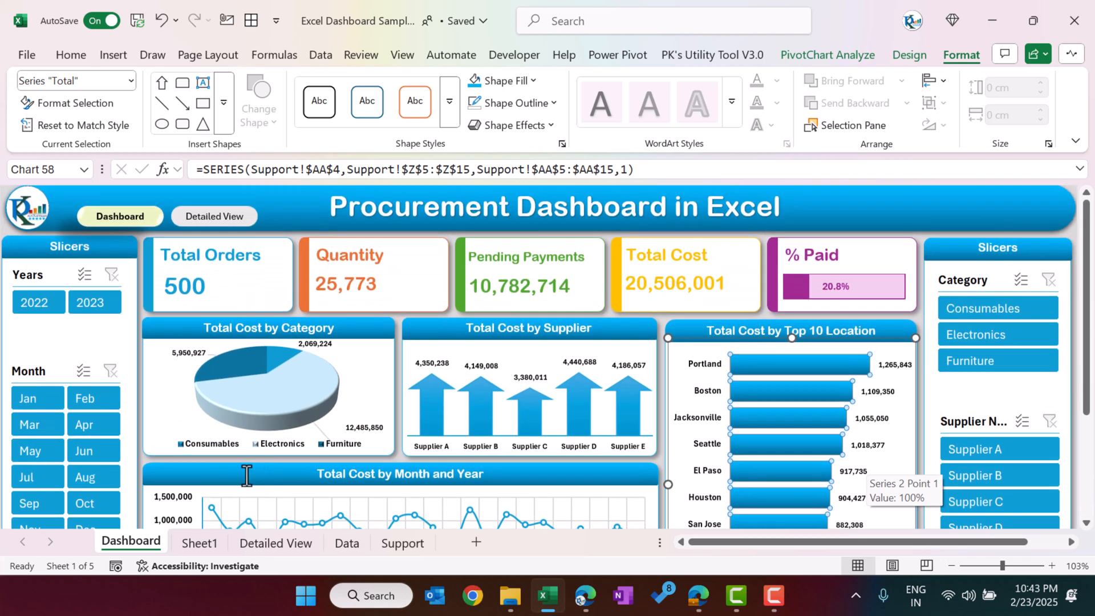
Step: Go to the Detailed View sheet through its navigation button and examine the link options of the Dashboard button there
key("F9")
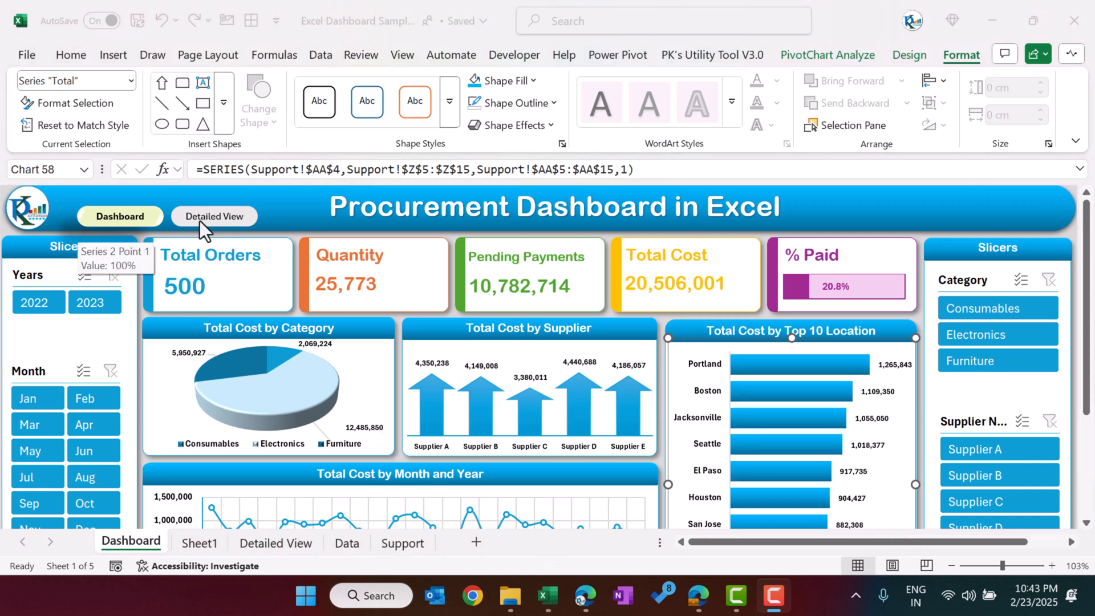
left_click(136, 222)
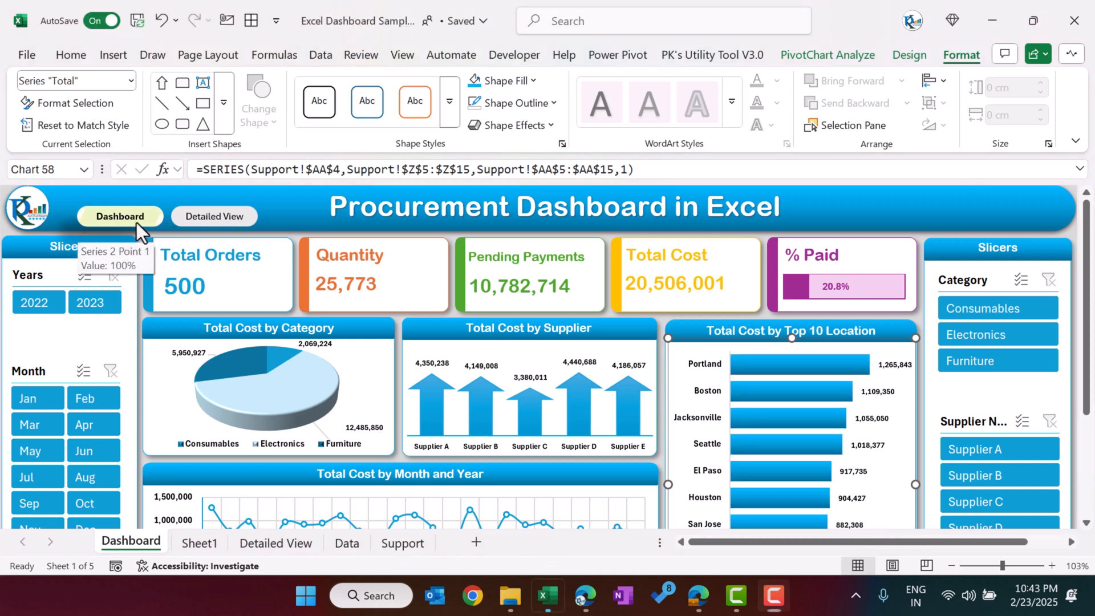
left_click(192, 224)
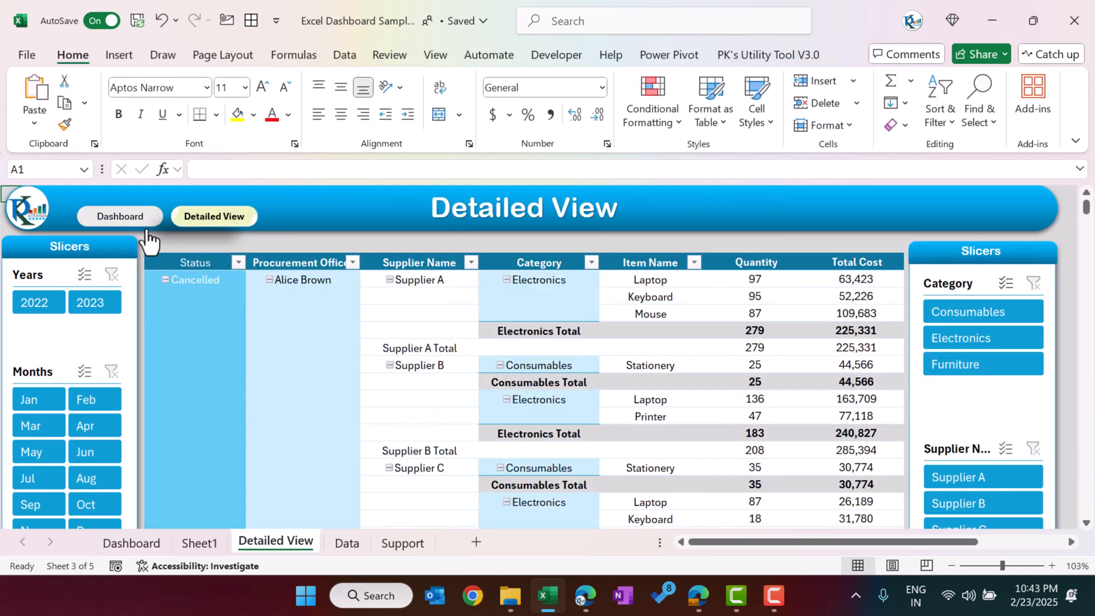
right_click(145, 227)
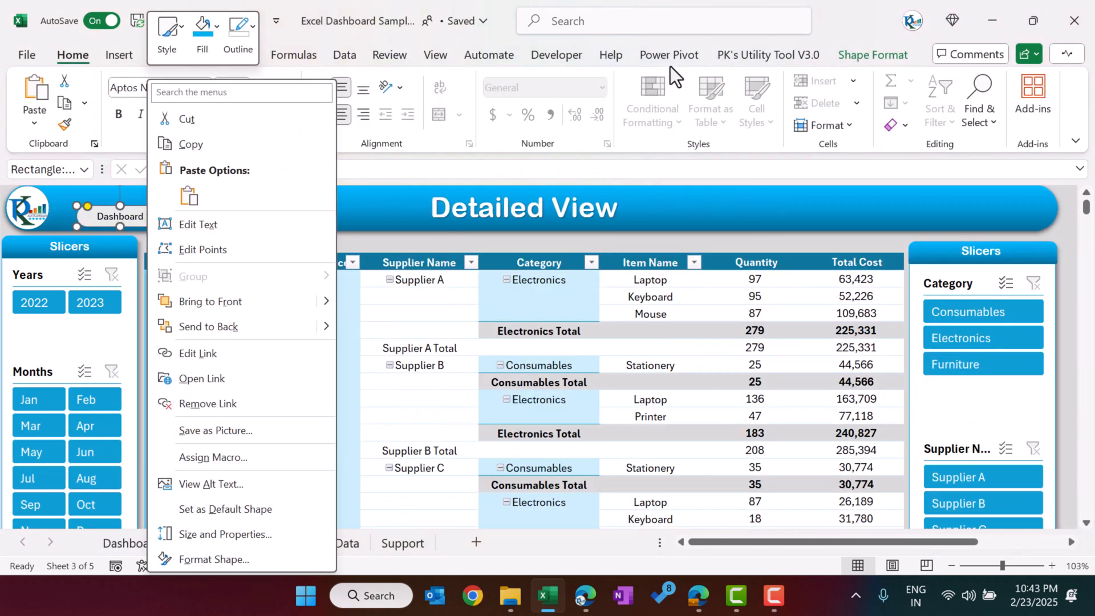
left_click(120, 223)
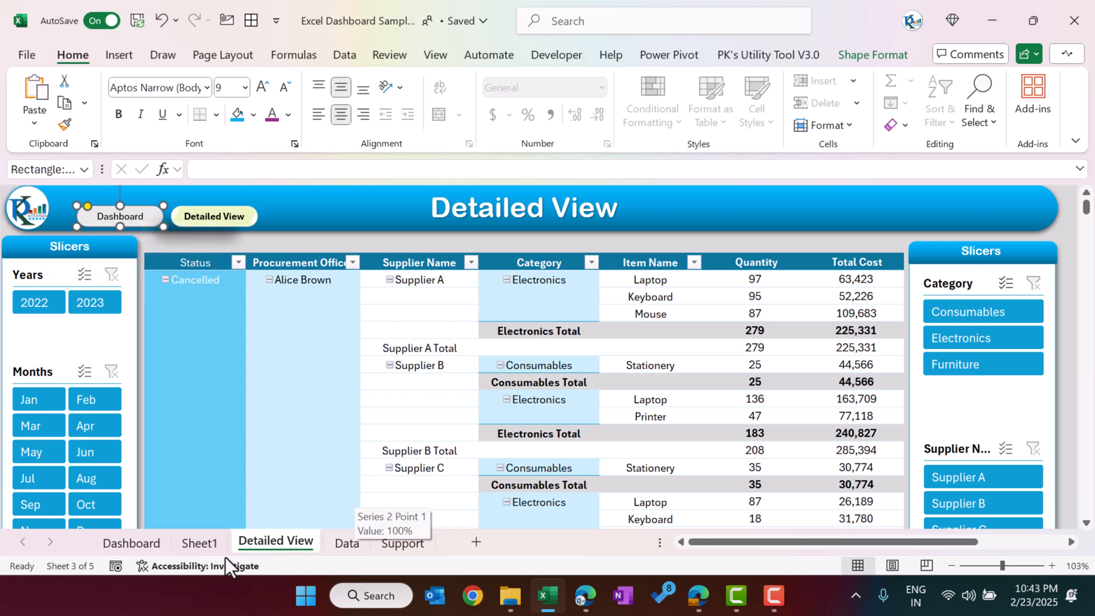
Step: On Sheet1, draw a rounded rectangle about 3.55 cm wide and 0.64 cm high beside the Total Orders card and fully round its corners
left_click(210, 544)
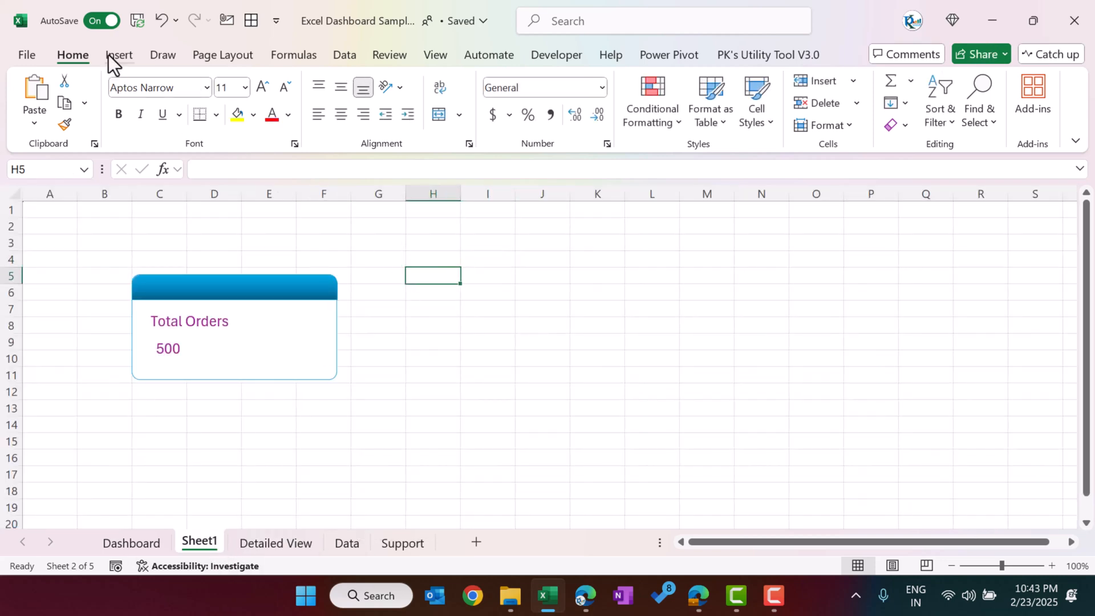
left_click(118, 55)
left_click(282, 133)
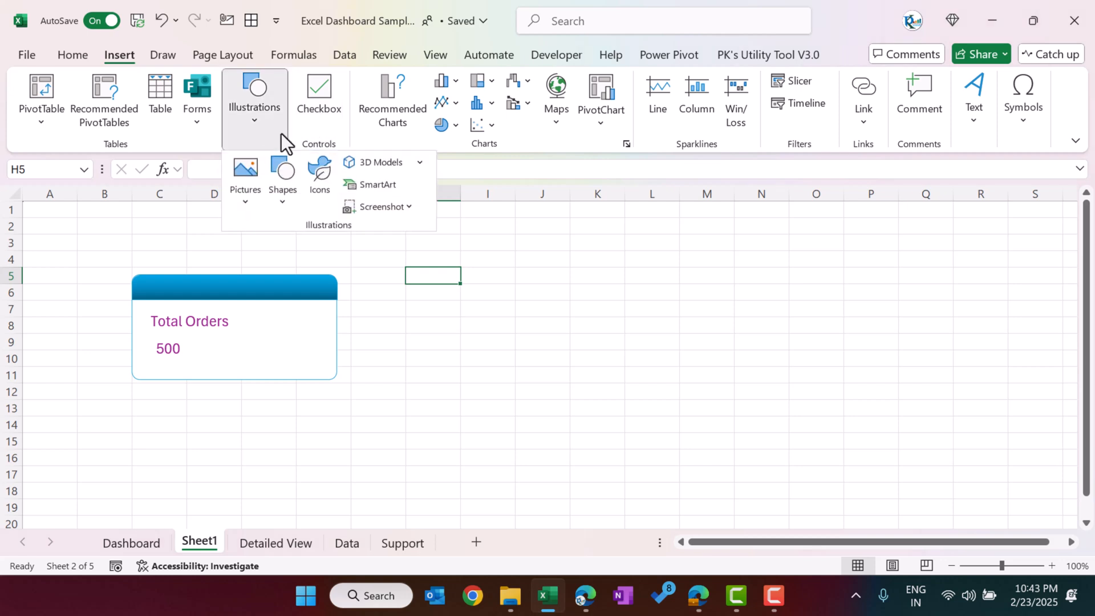
left_click(286, 208)
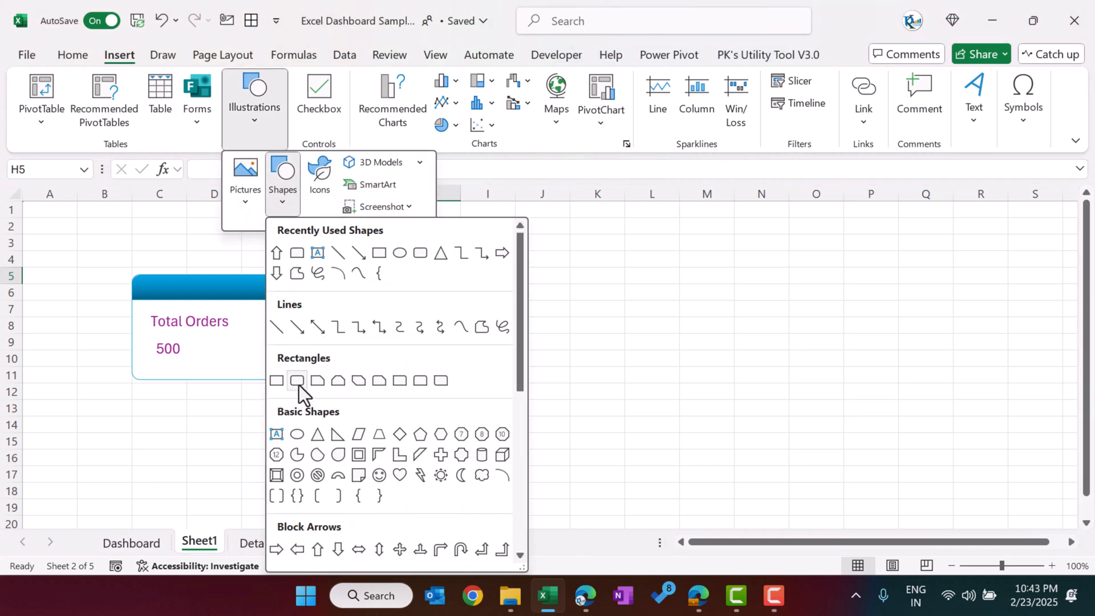
left_click(299, 385)
left_click_drag(446, 295, 561, 316)
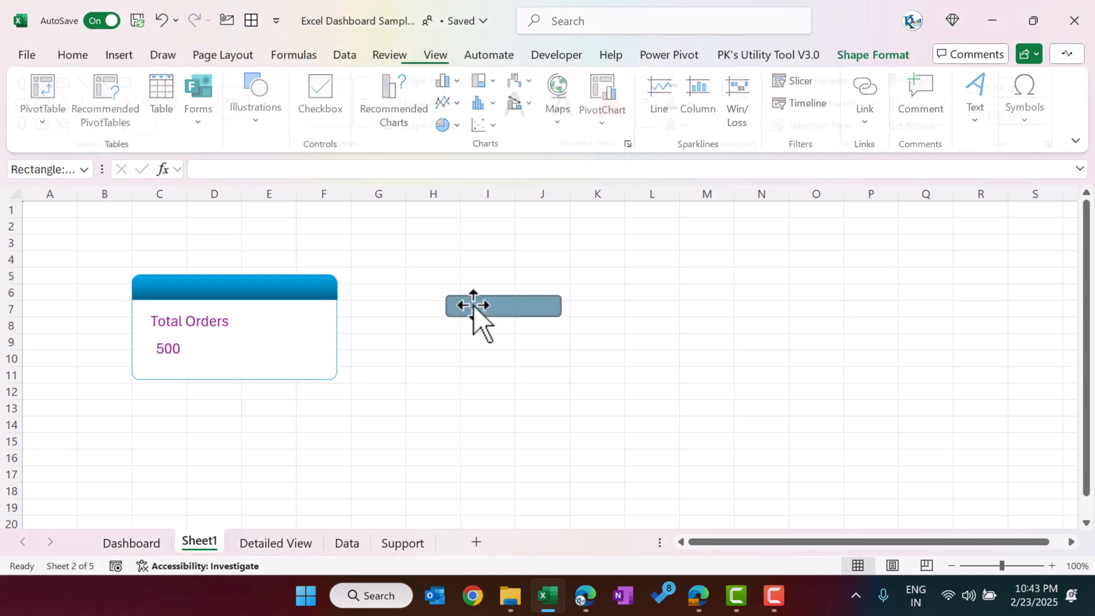
left_click_drag(450, 296, 507, 308)
Step: Fill the rounded rectangle with the recent pale yellow-green colour #EBF5C1 and check it in the custom colour settings
left_click(433, 82)
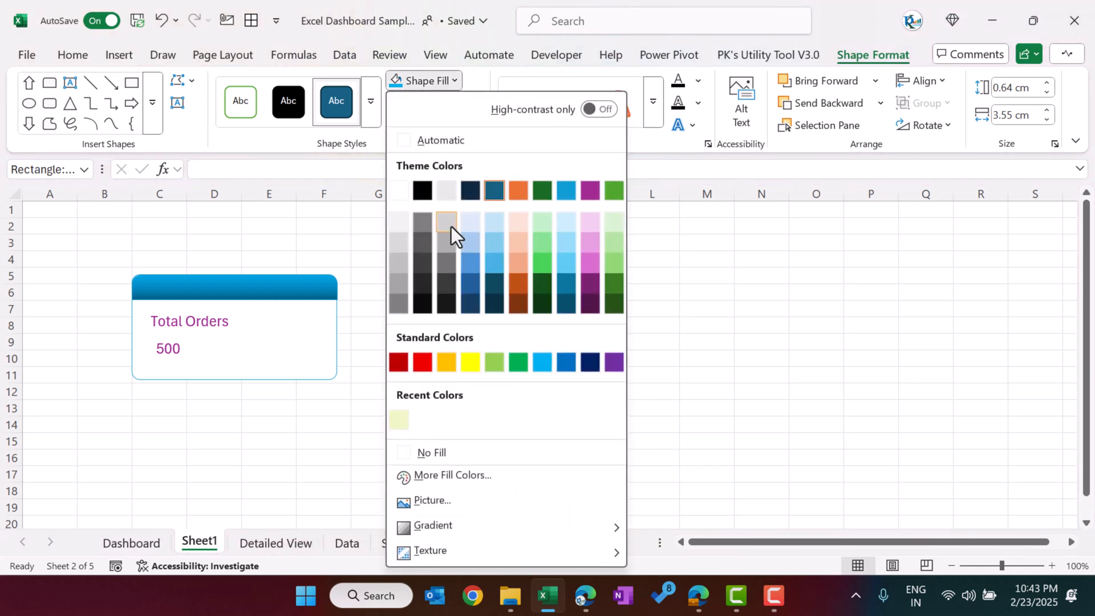
left_click(401, 422)
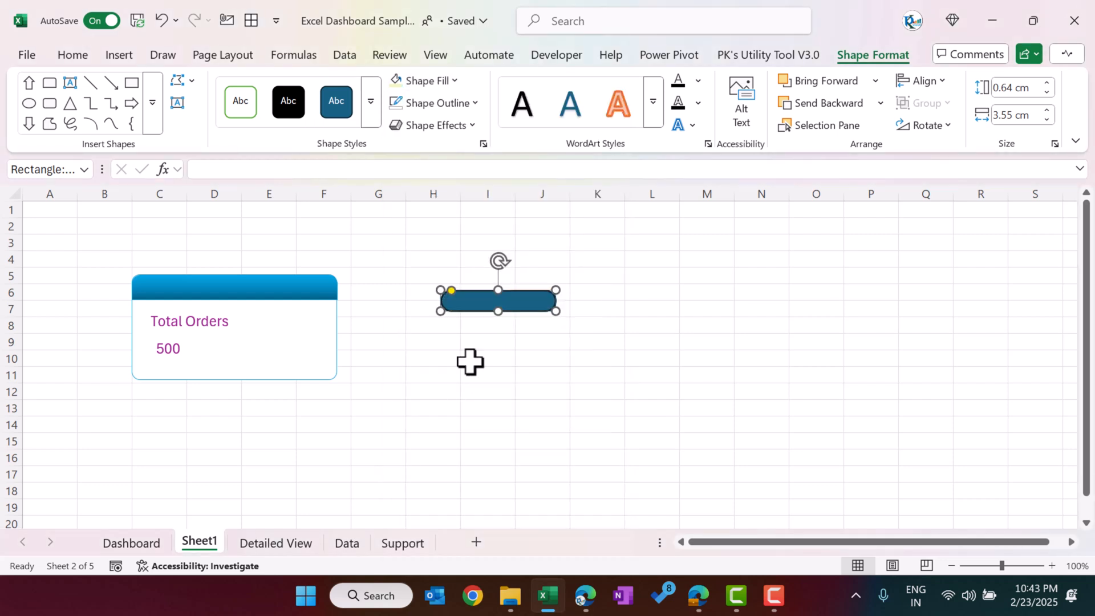
left_click(433, 80)
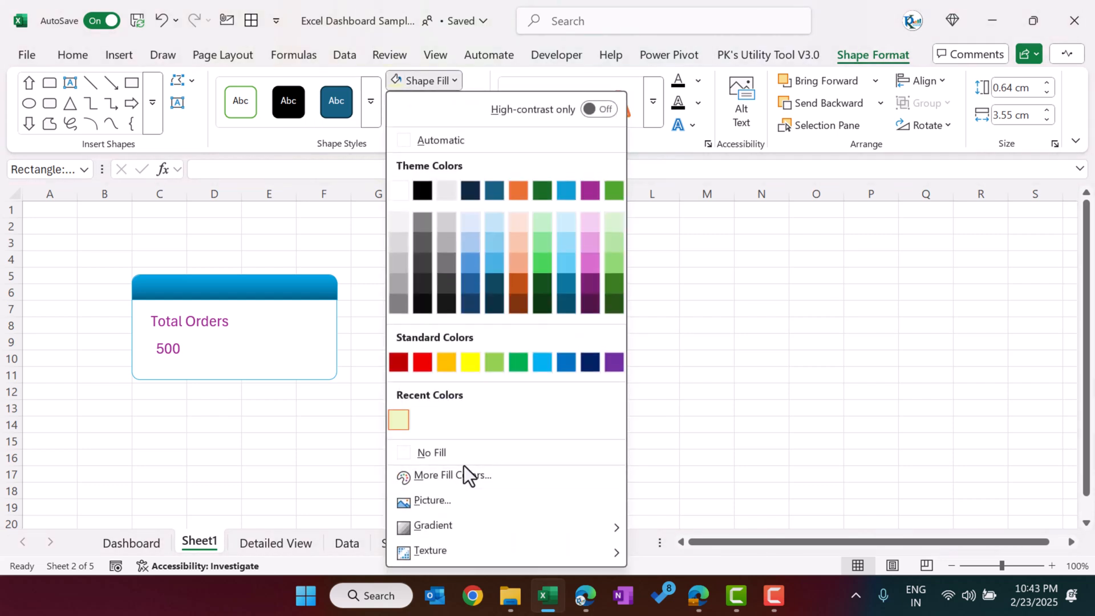
left_click(458, 477)
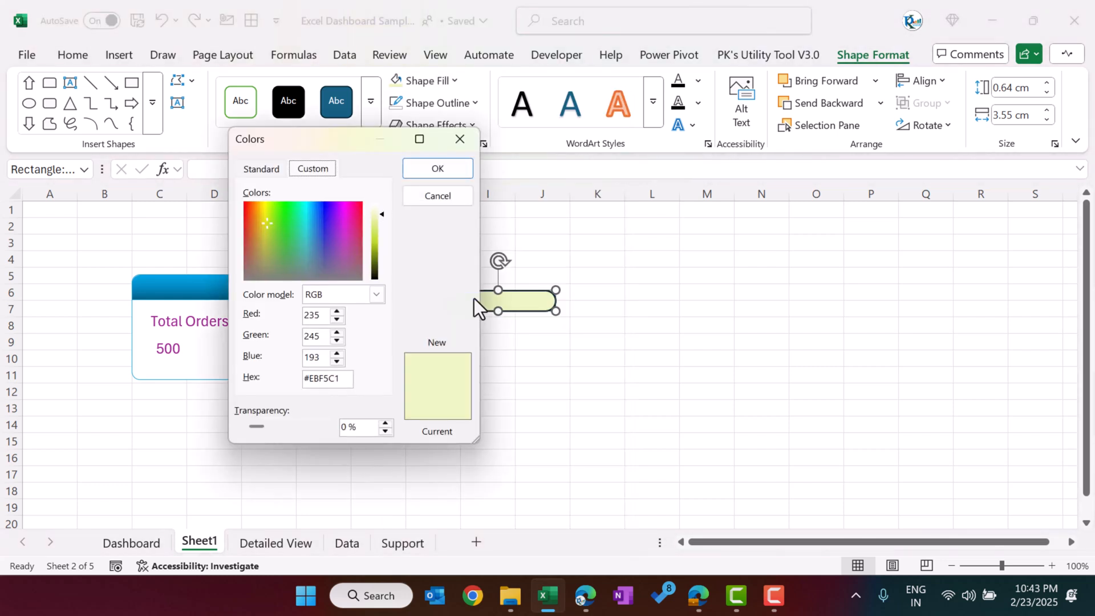
left_click(263, 168)
left_click(302, 169)
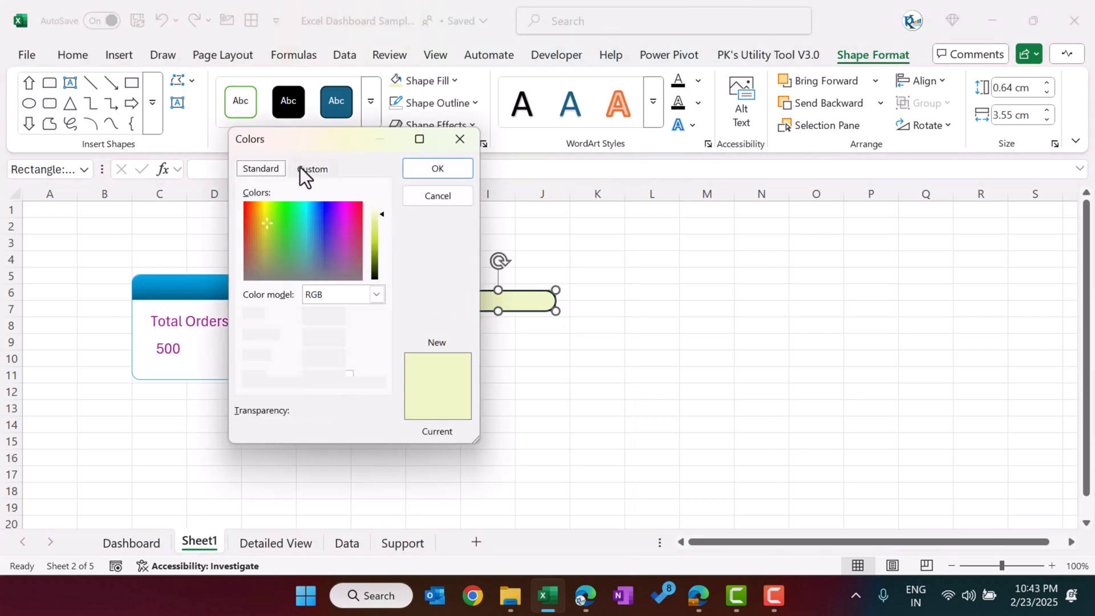
left_click(464, 164)
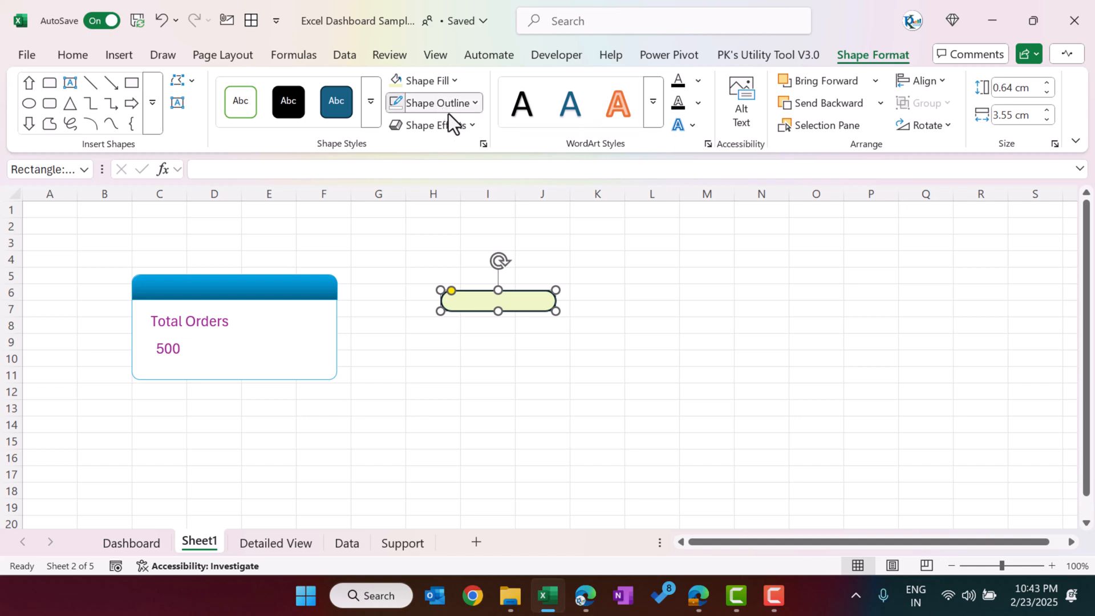
Step: Remove the rounded rectangle's outline and apply the first preset shape effect of the second row
left_click(446, 110)
scroll(467, 421, "down", 1)
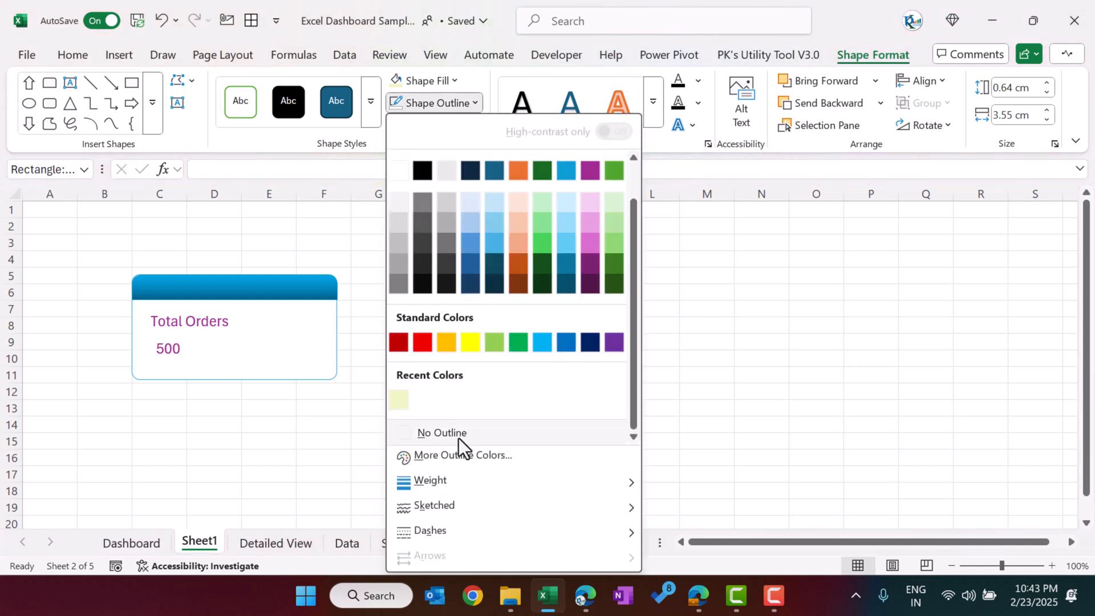
left_click(458, 437)
left_click(461, 126)
mouse_move(489, 159)
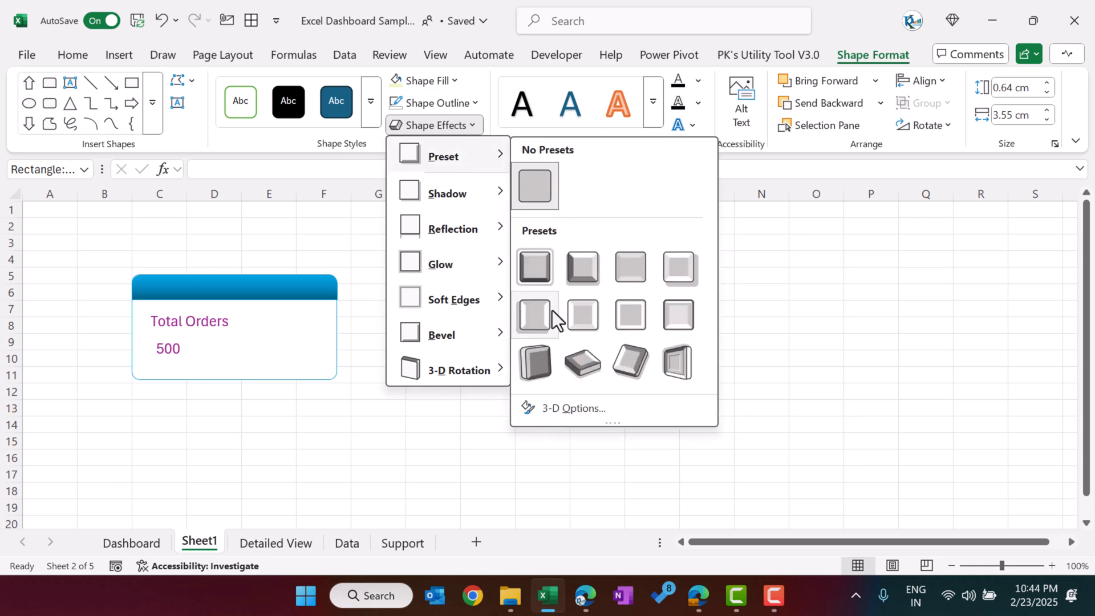
left_click(539, 326)
left_click(619, 305)
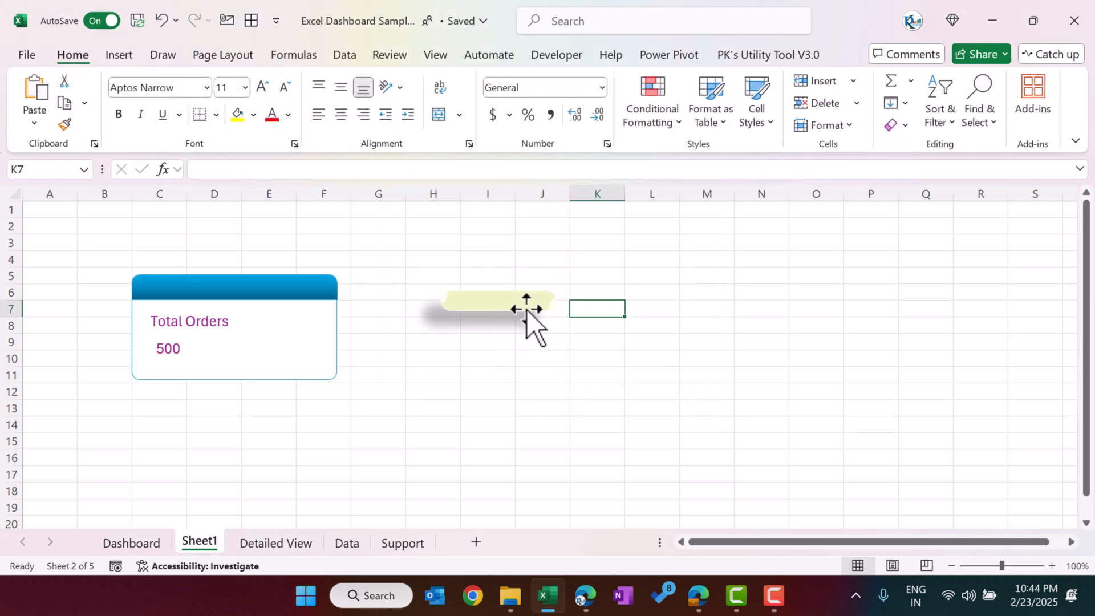
Step: Check the navigation button on the Dashboard sheet and label the new Sheet1 button shape with the text Dashboard
left_click(131, 543)
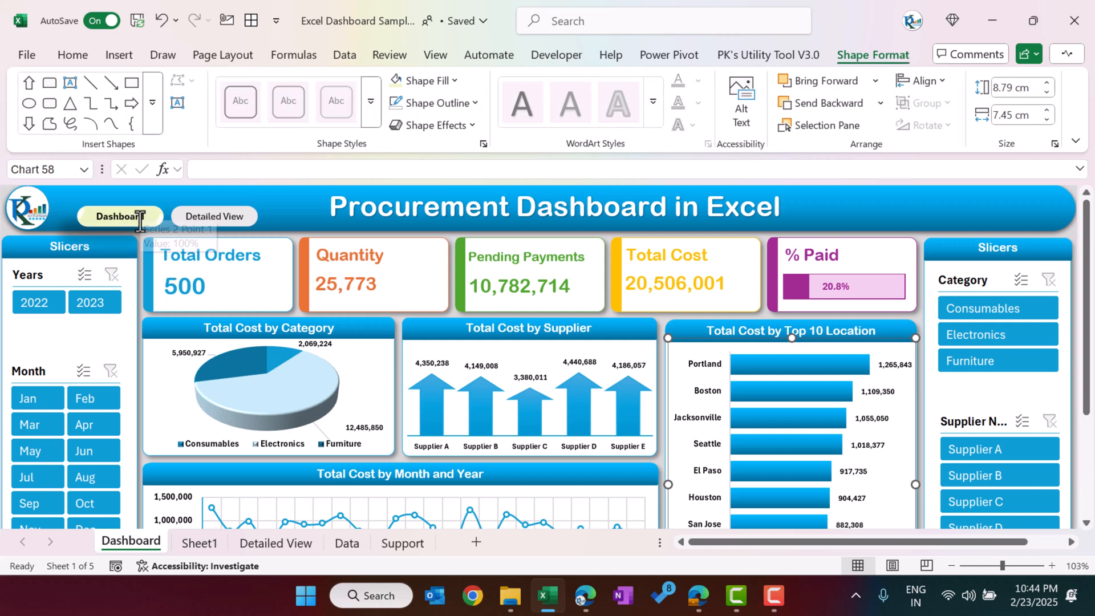
left_click(199, 541)
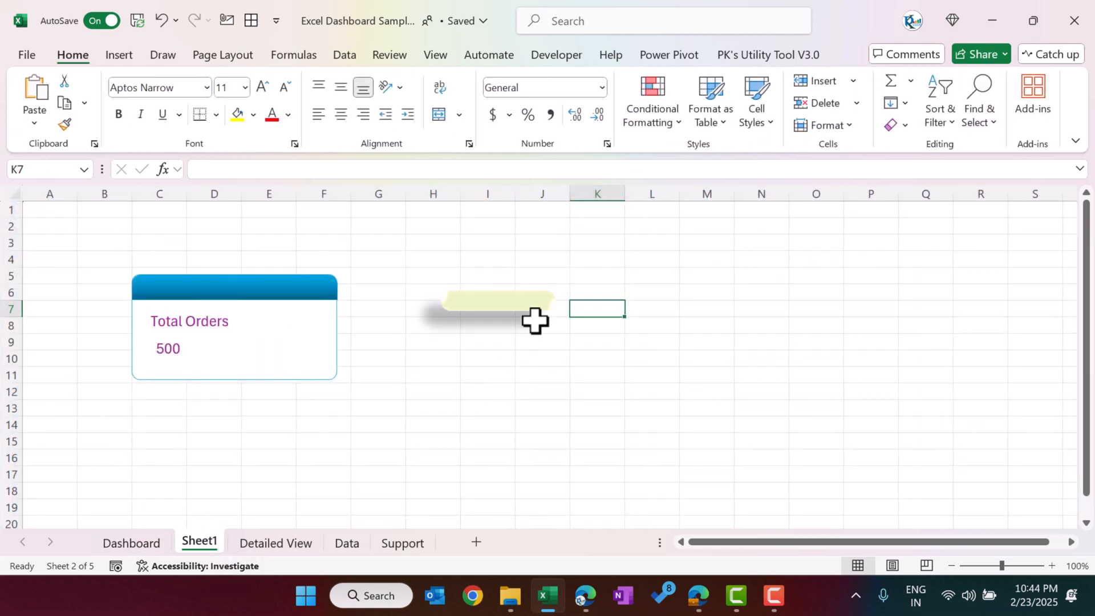
left_click(517, 303)
right_click(518, 303)
left_click(585, 249)
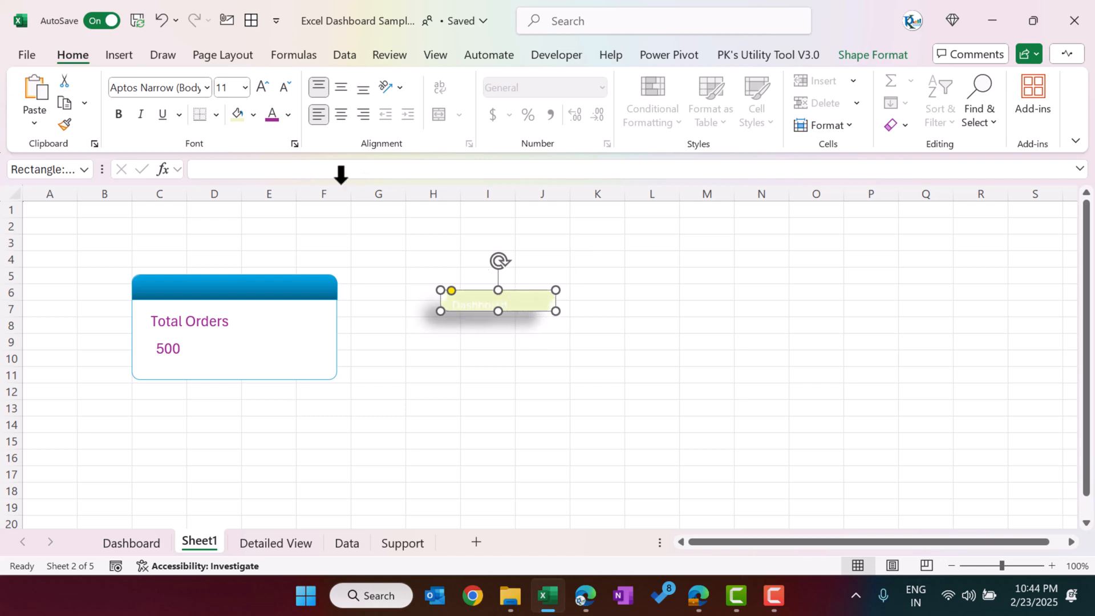
Step: Format the button's Dashboard text in black and bold, centred horizontally and vertically
left_click(288, 118)
left_click(321, 221)
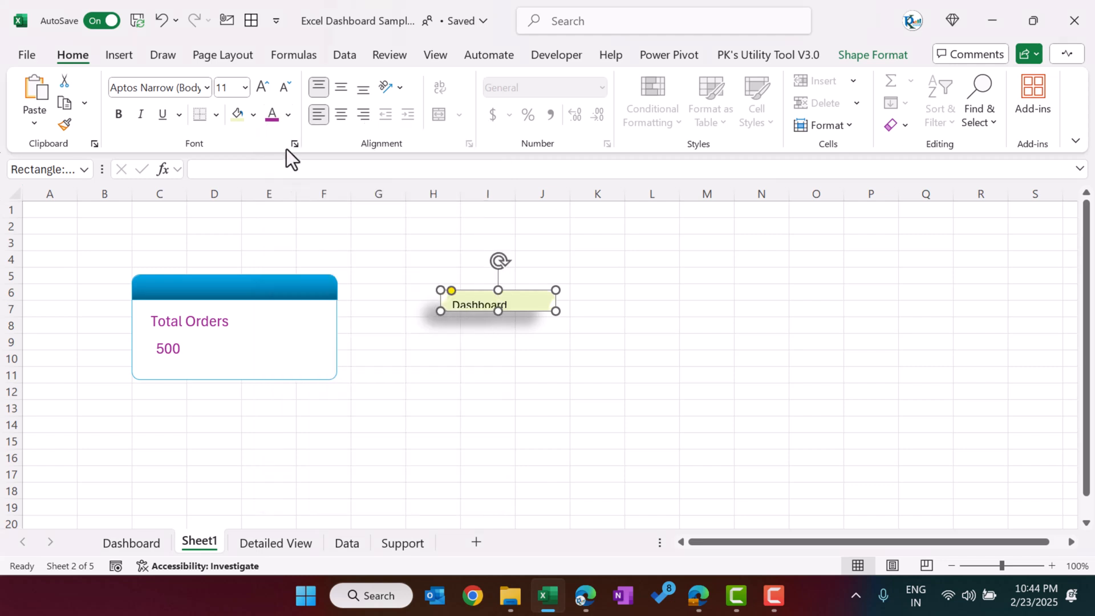
left_click(342, 113)
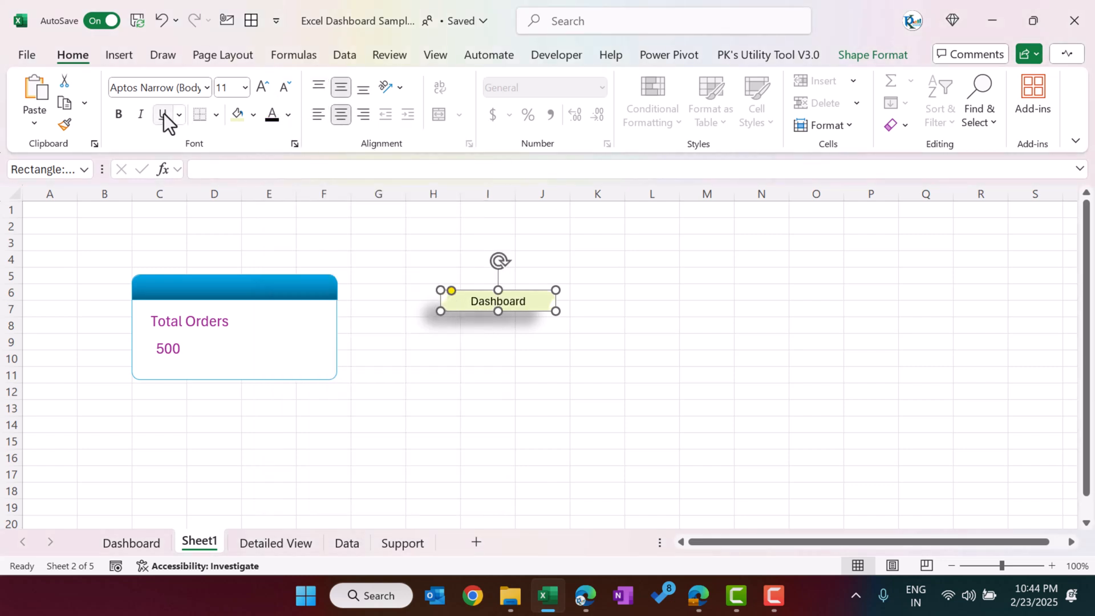
left_click(120, 114)
left_click(651, 259)
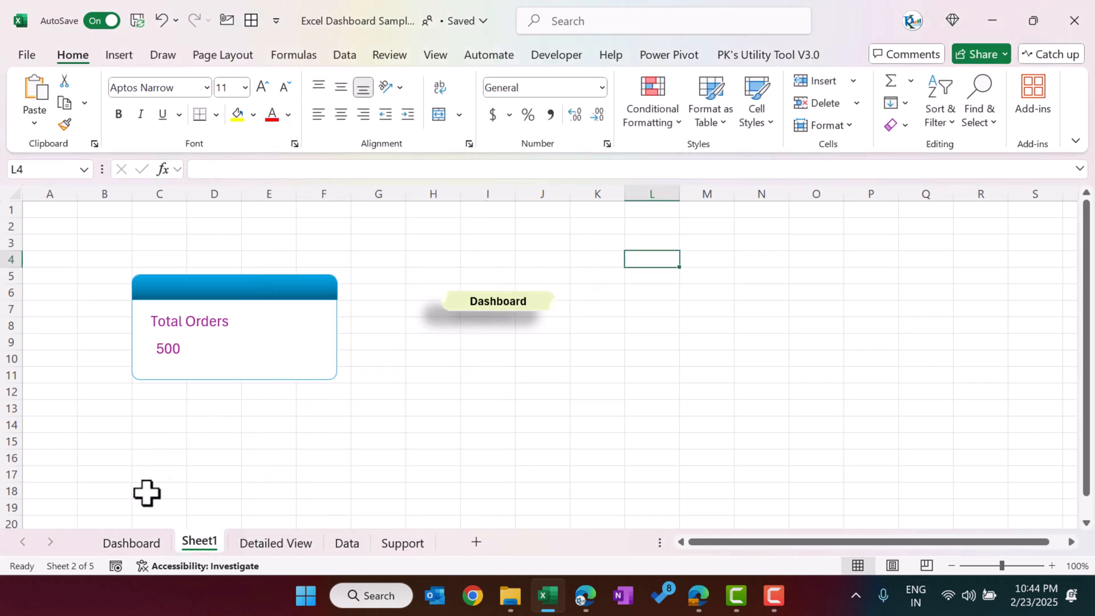
Step: Hyperlink the new Dashboard button to cell A1 of the Dashboard sheet in this document
left_click(525, 312)
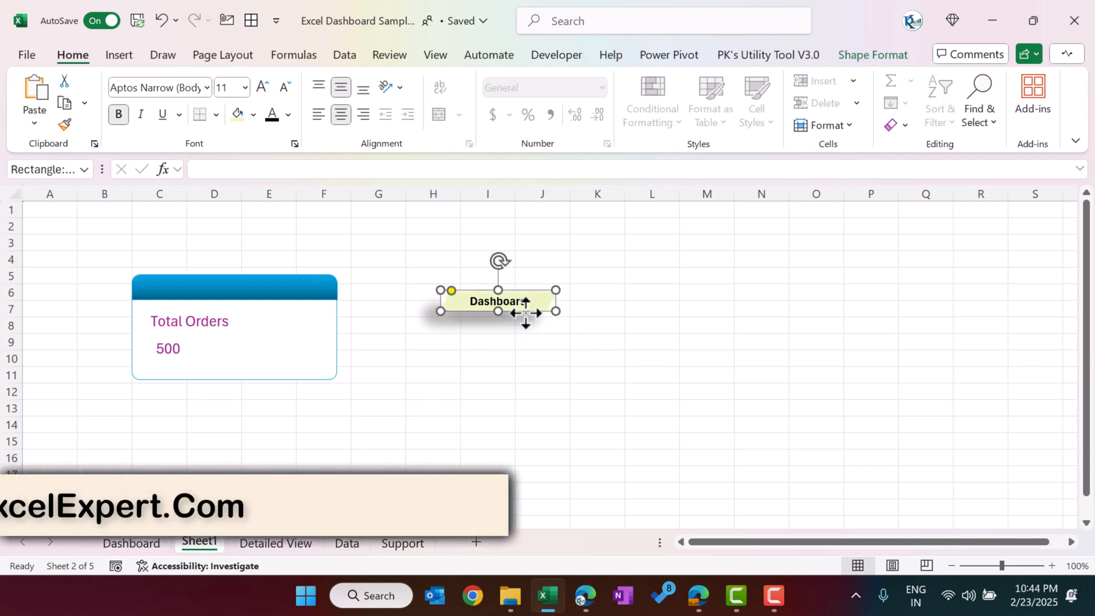
key("ctrl+k")
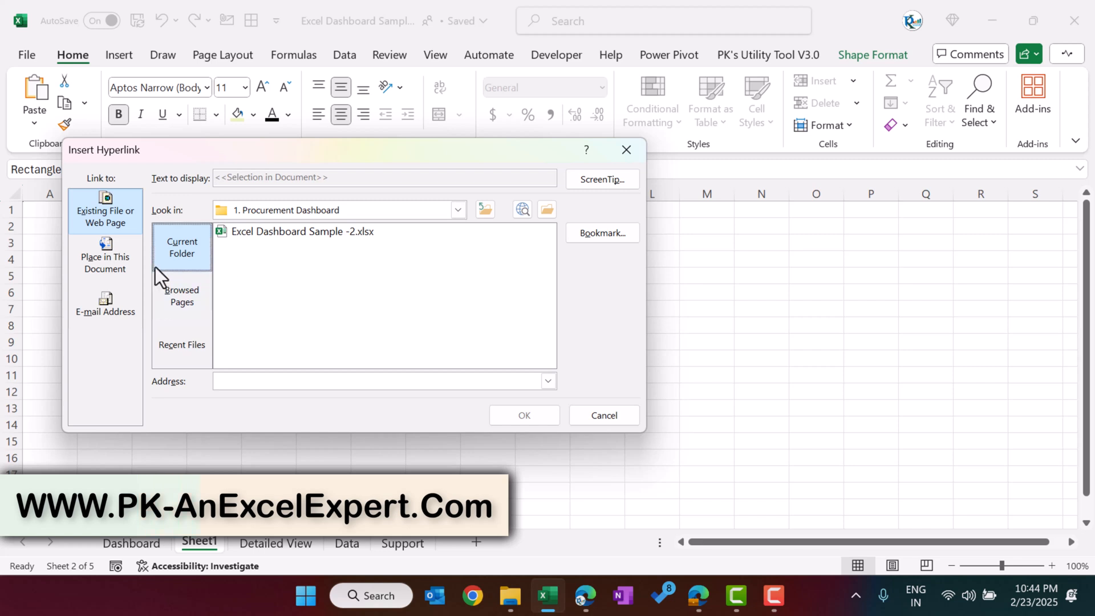
left_click(109, 259)
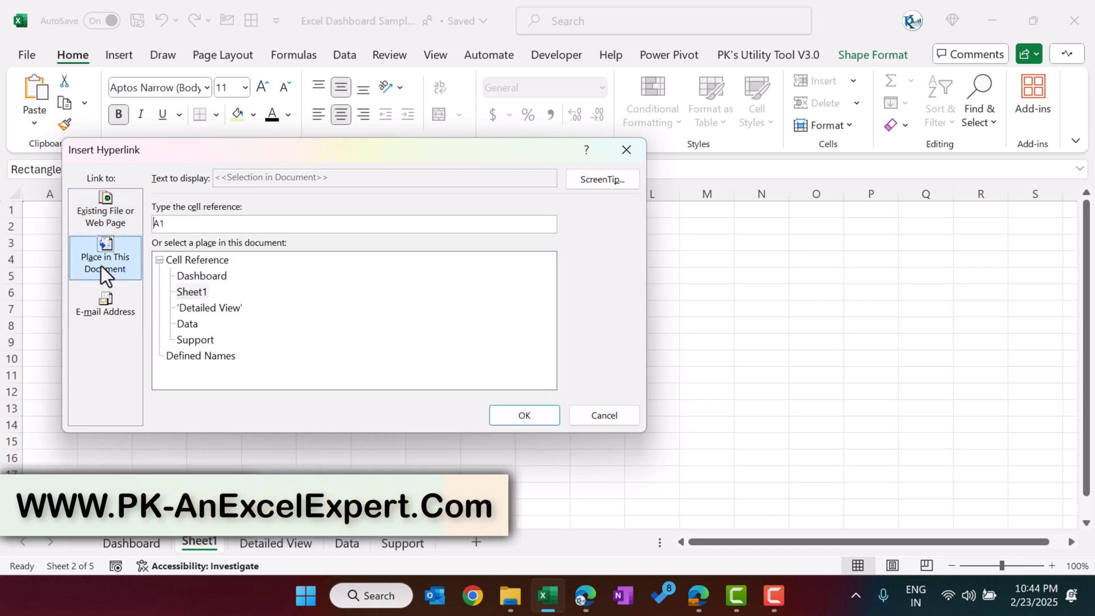
left_click(212, 277)
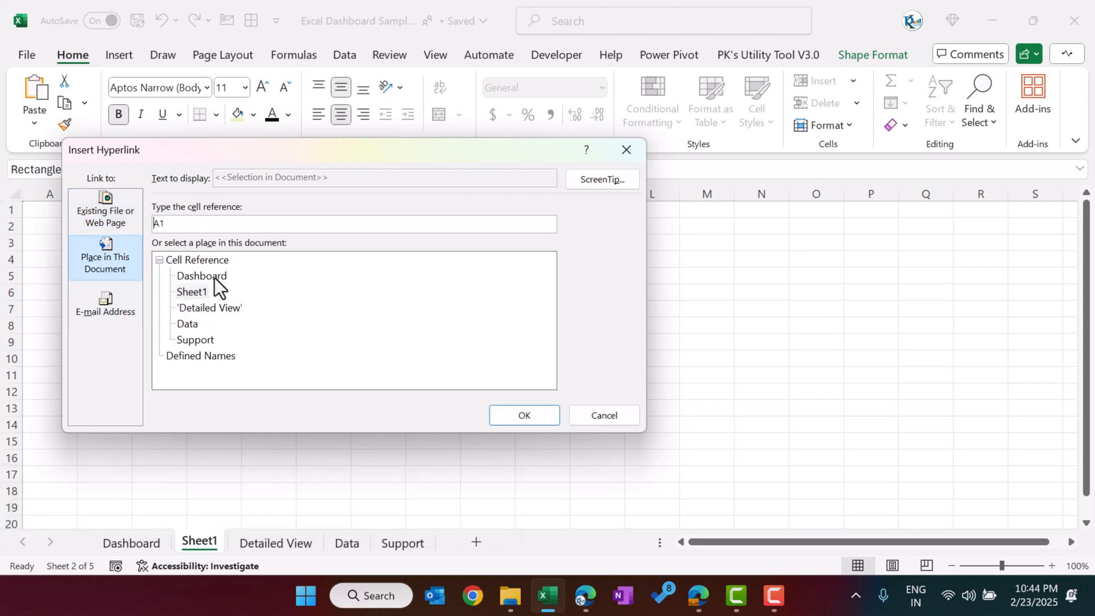
left_click(539, 419)
left_click(638, 374)
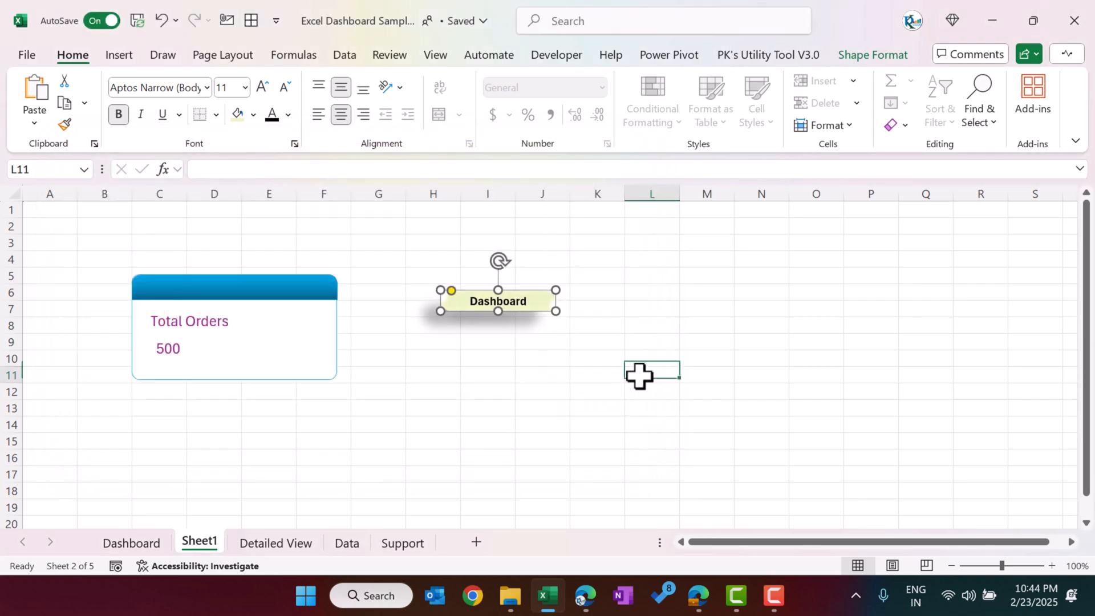
Step: Test the new Dashboard button's link, follow the Detailed View button, and inspect the Category and Procurement Officer columns of the pivot table
left_click(534, 319)
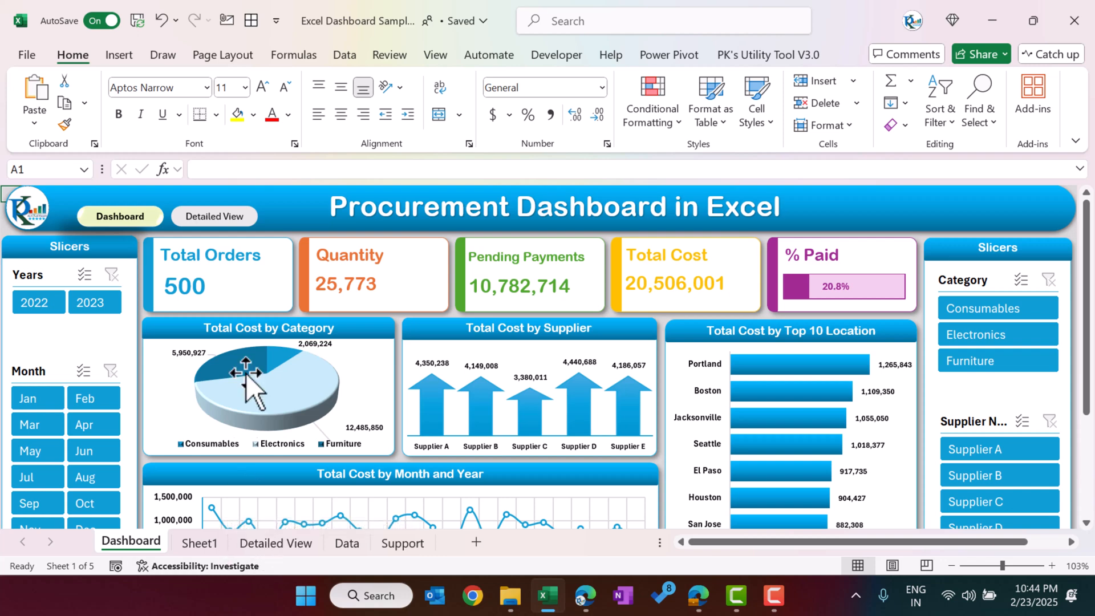
left_click(250, 218)
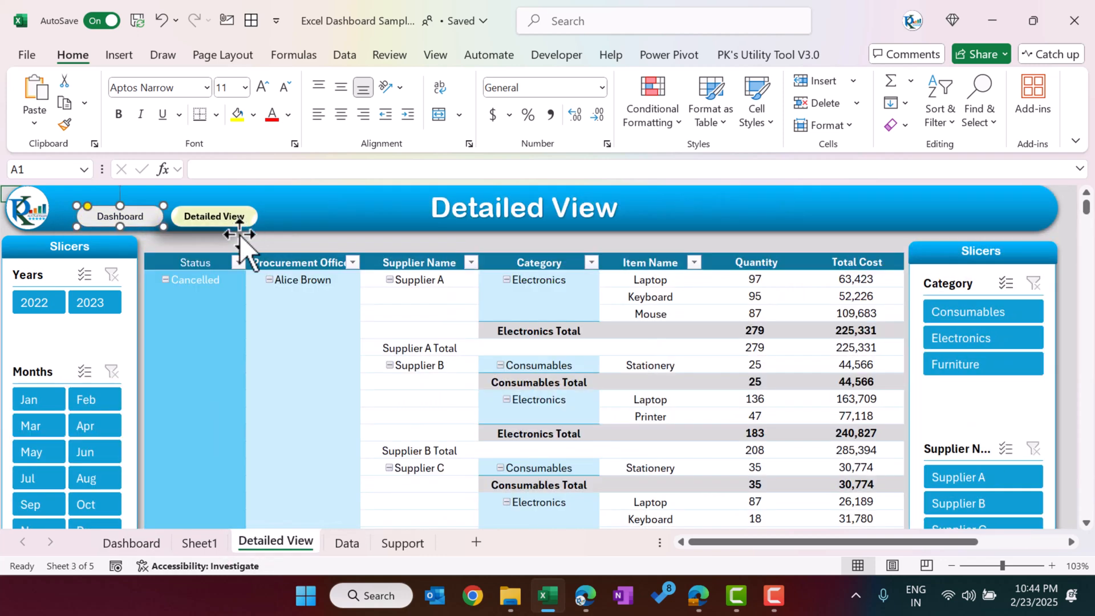
left_click(590, 299)
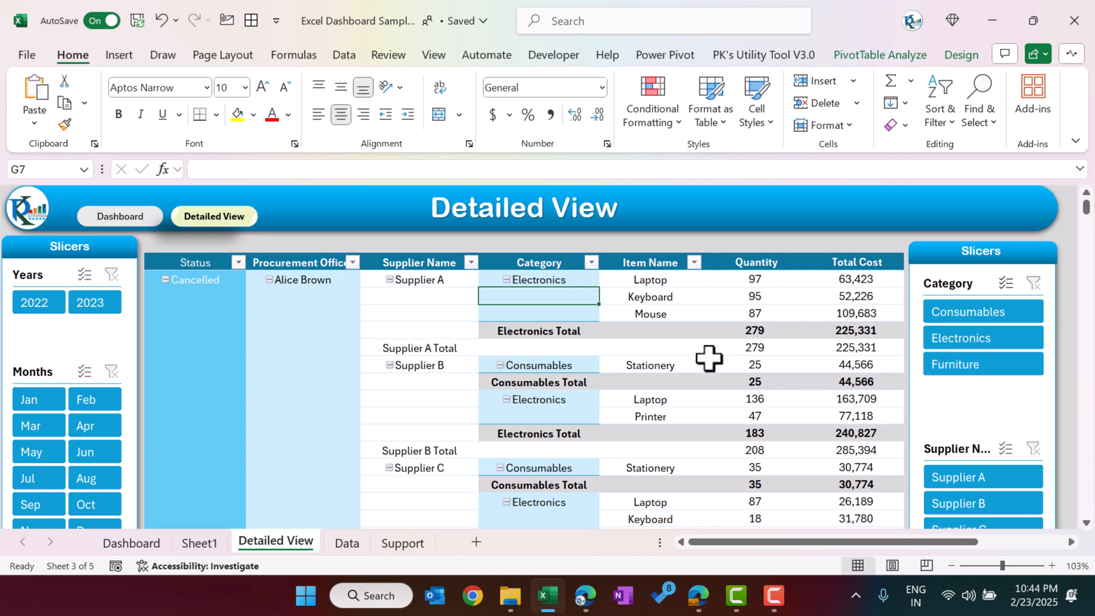
left_click(279, 261)
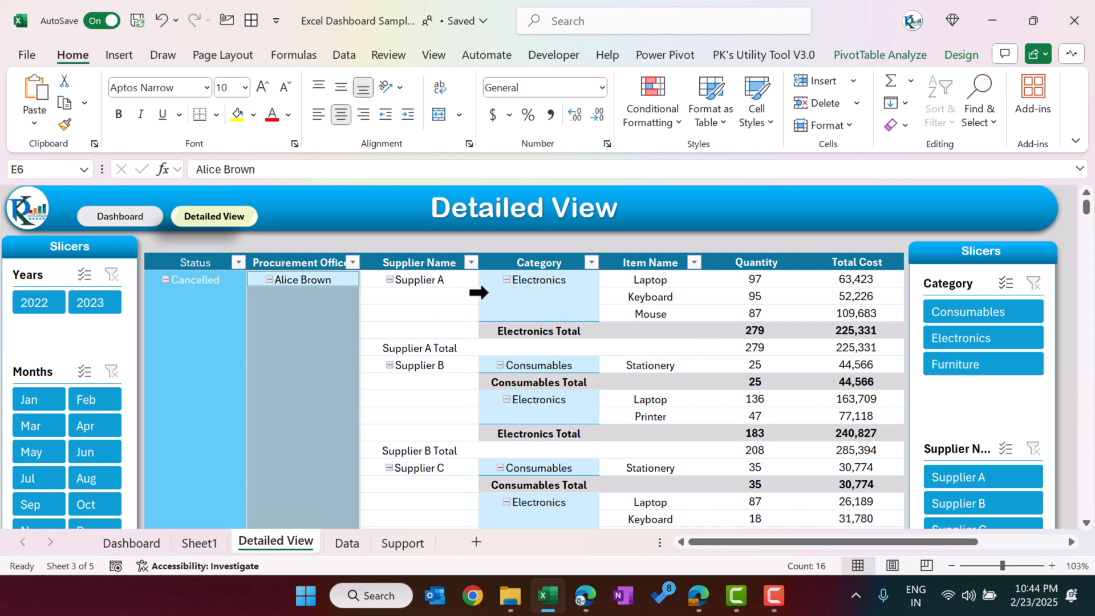
Step: Show the Detailed View pivot table's field list, enlarge it to review the fields and areas used, and close it
left_click(454, 281)
right_click(457, 281)
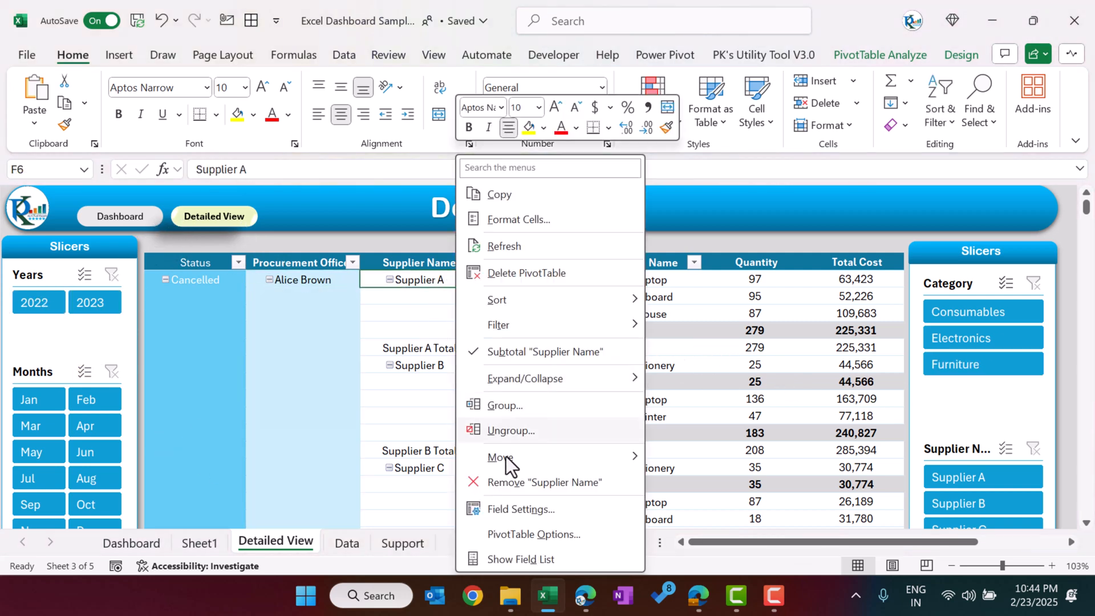
left_click(481, 557)
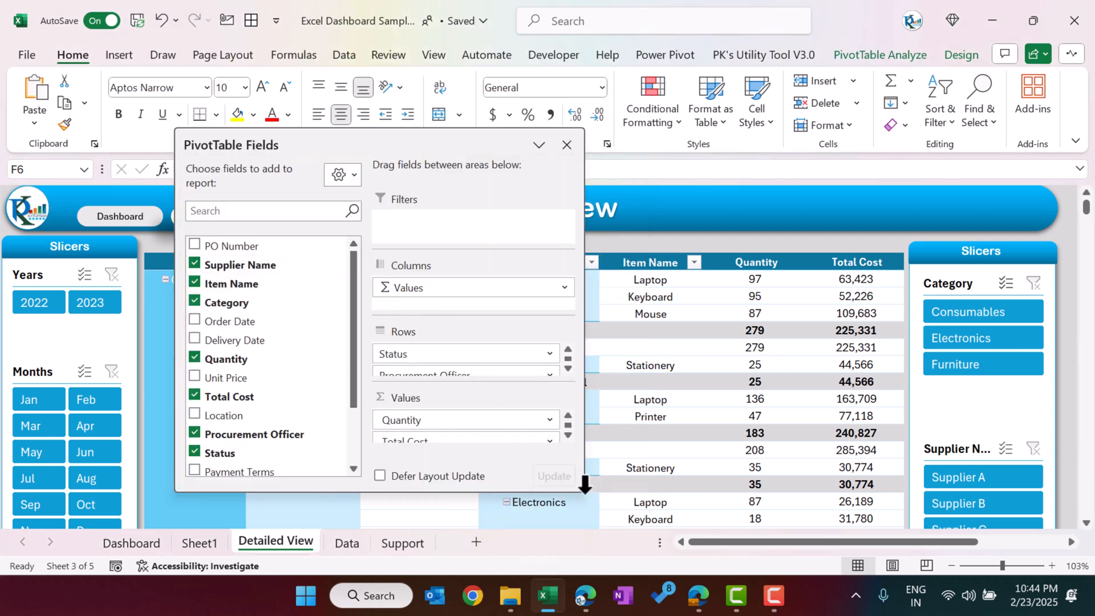
left_click_drag(585, 485, 673, 521)
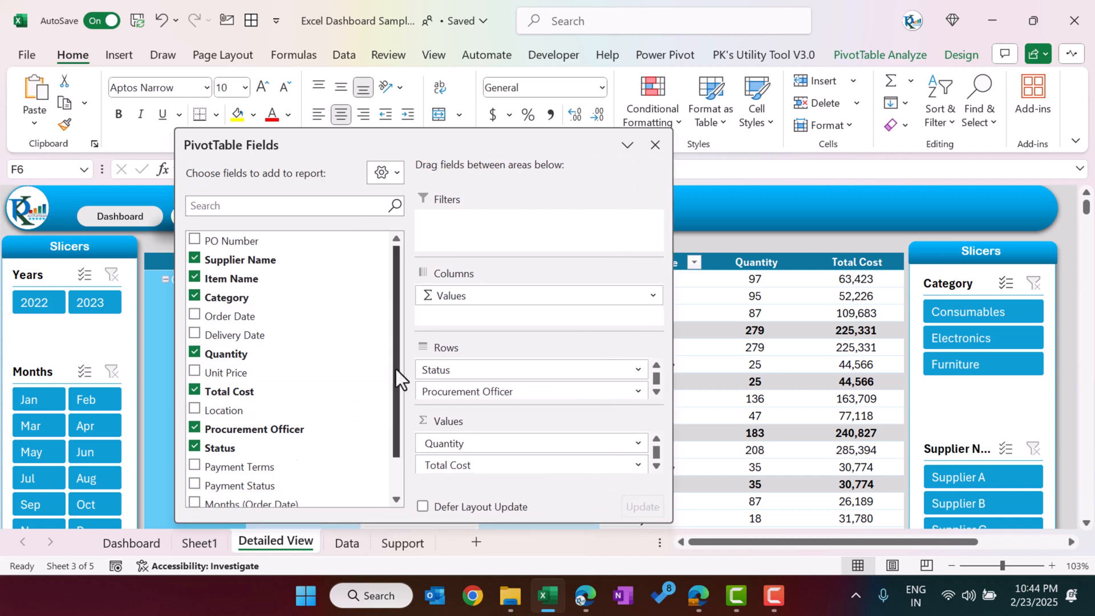
scroll(396, 369, "down", 2)
scroll(289, 329, "up", 2)
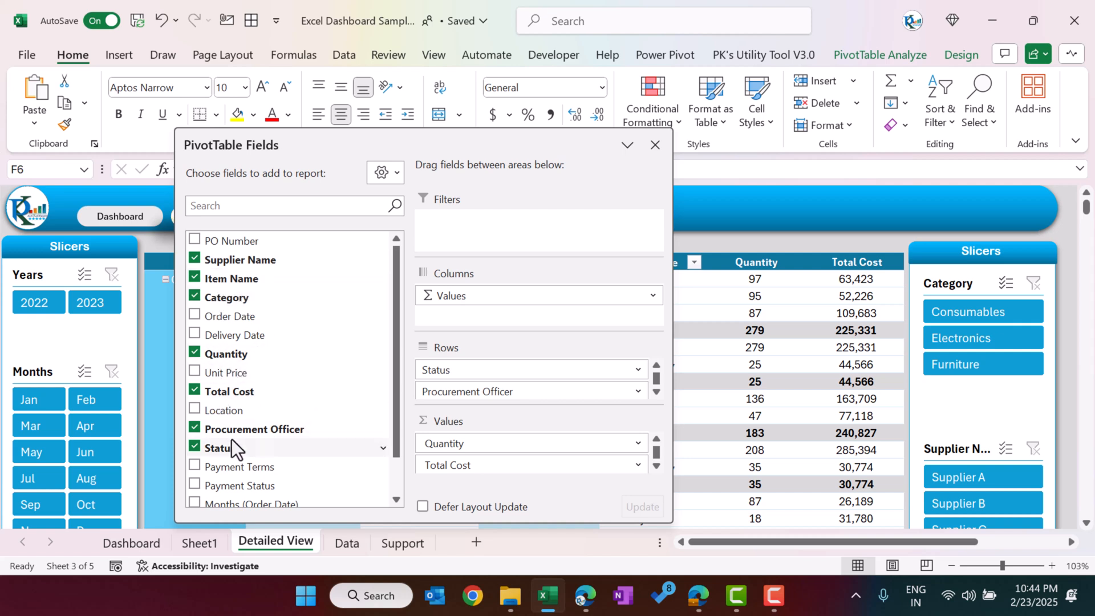
scroll(315, 447, "down", 1)
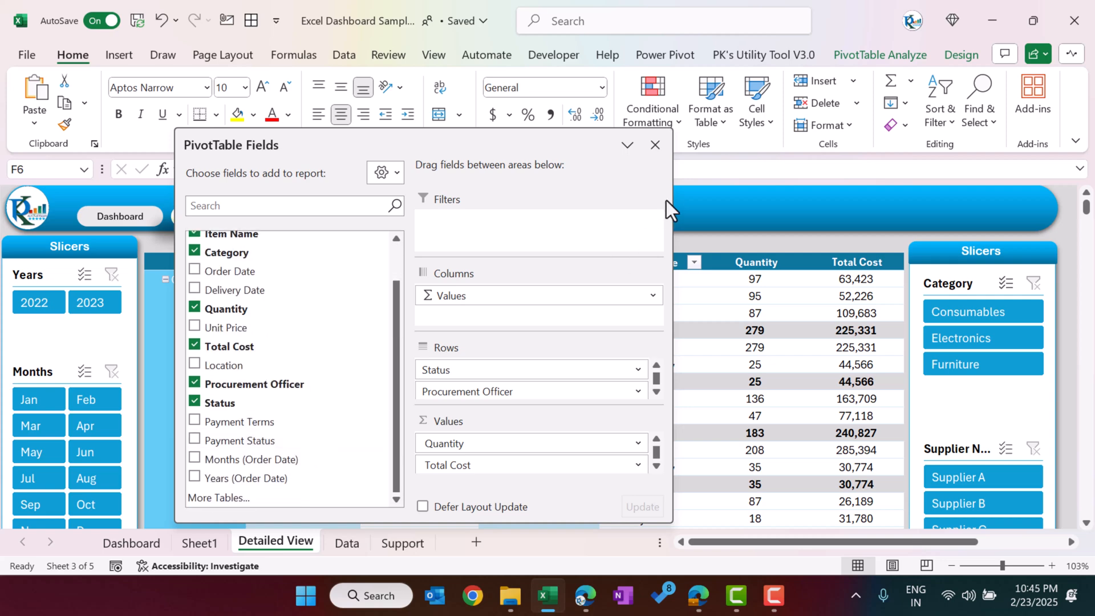
left_click(656, 145)
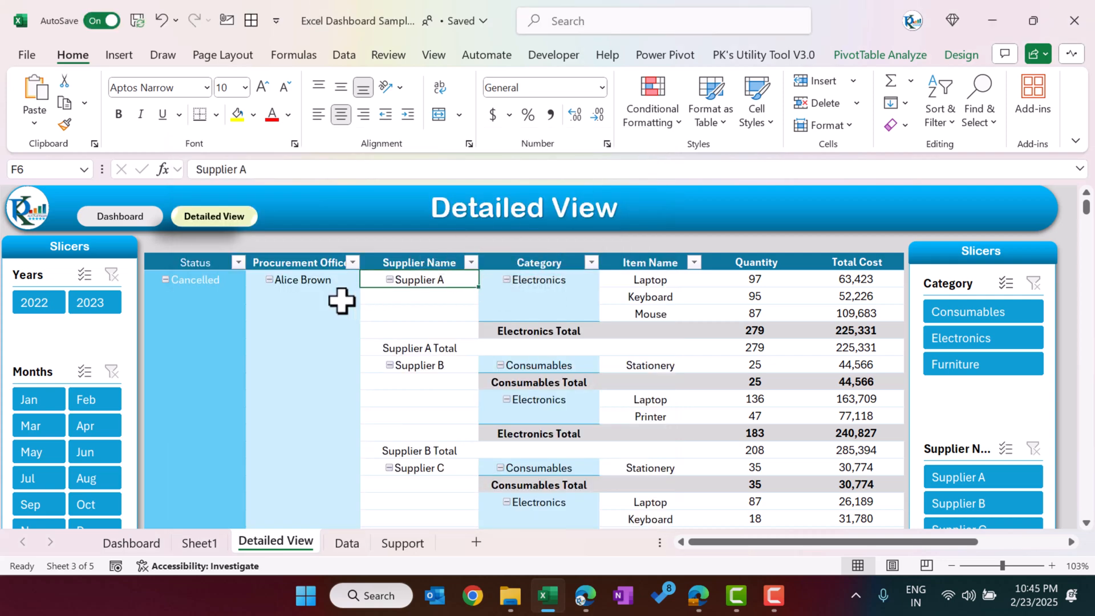
Step: Look briefly at the Data sheet and Sheet1, and return to the Dashboard sheet to view the supplier cost chart
mouse_move(739, 280)
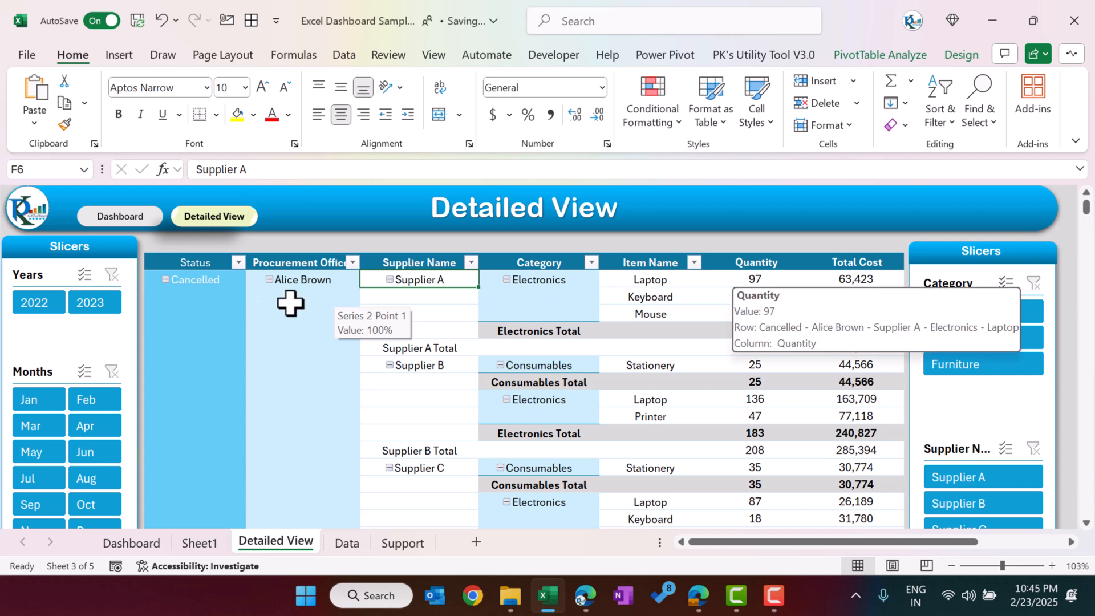
left_click(349, 543)
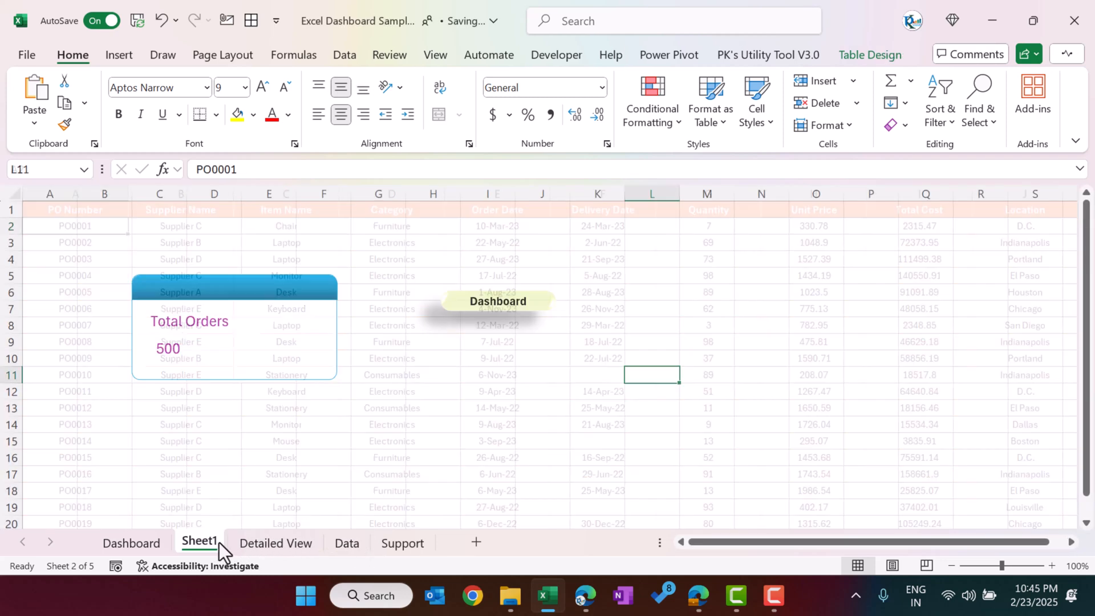
left_click(216, 543)
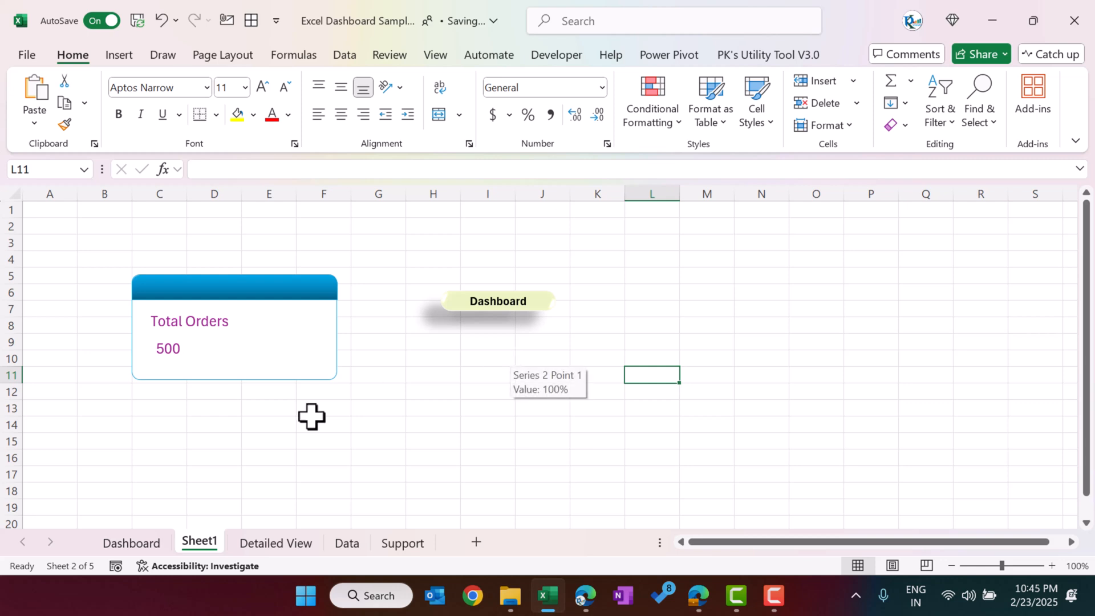
left_click(146, 550)
mouse_move(471, 407)
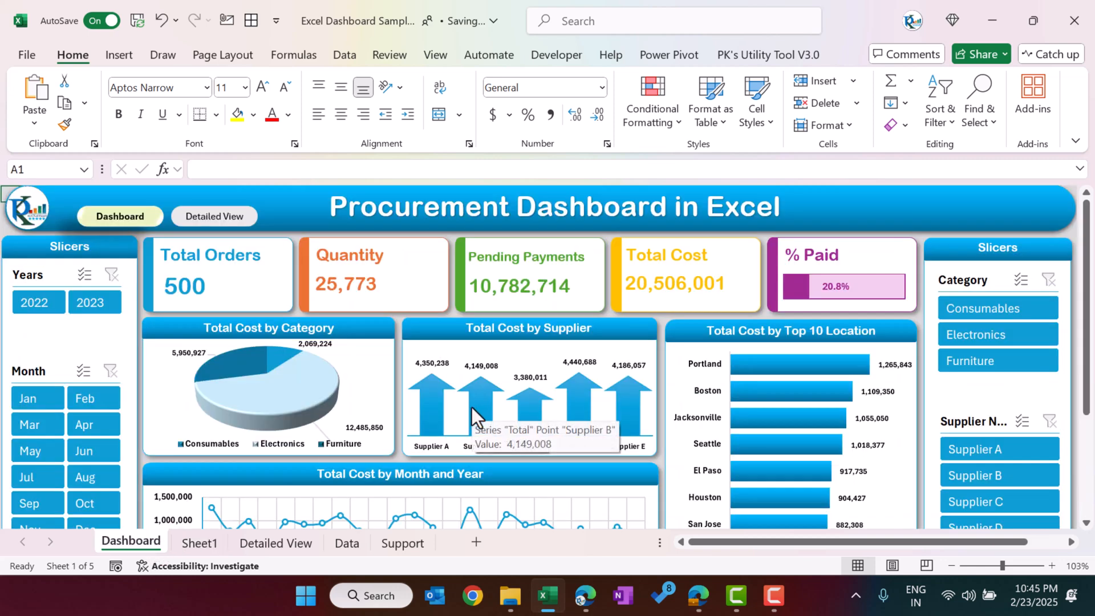